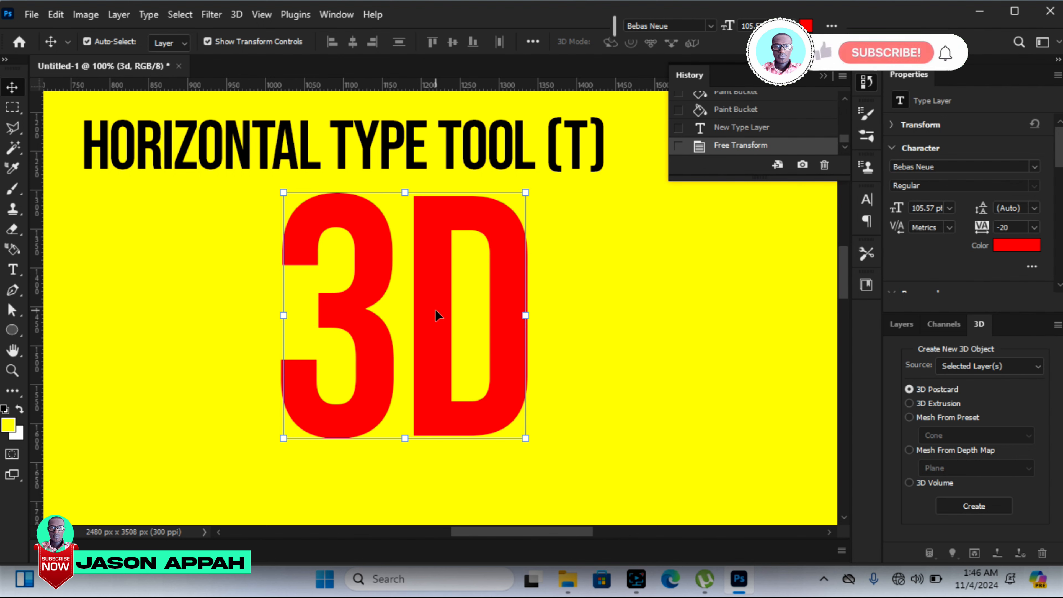
Step: Create a 3D extrusion from the red 3D text layer, turned to show its sides, with an extrusion depth of 365.05 px
click(237, 17)
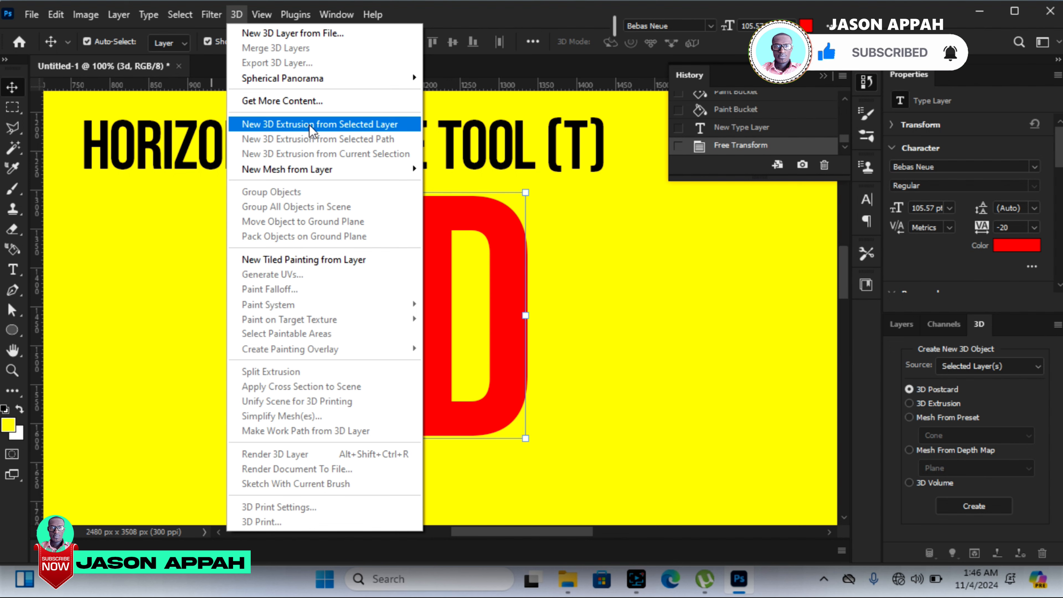
click(324, 127)
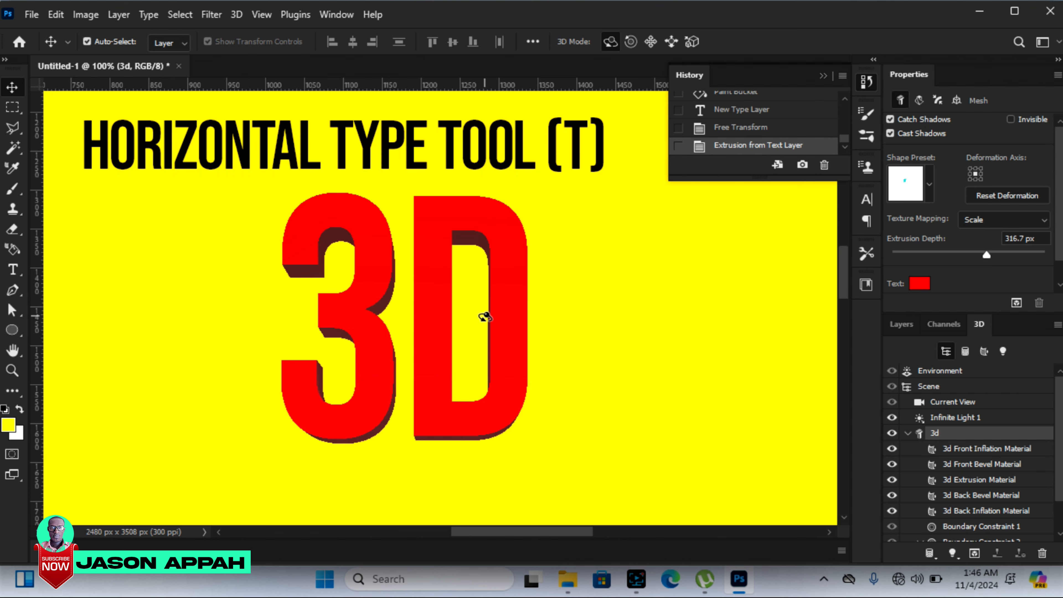
click(439, 317)
drag(438, 317, 373, 344)
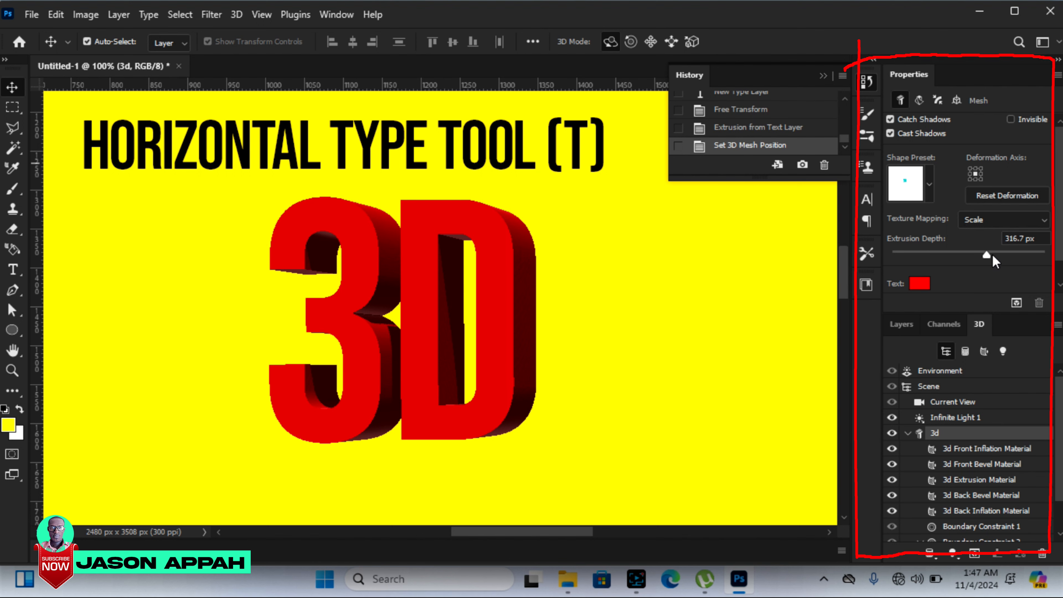
mouse_move(992, 258)
mouse_down()
mouse_move(1022, 264)
mouse_move(935, 263)
mouse_move(989, 266)
mouse_up()
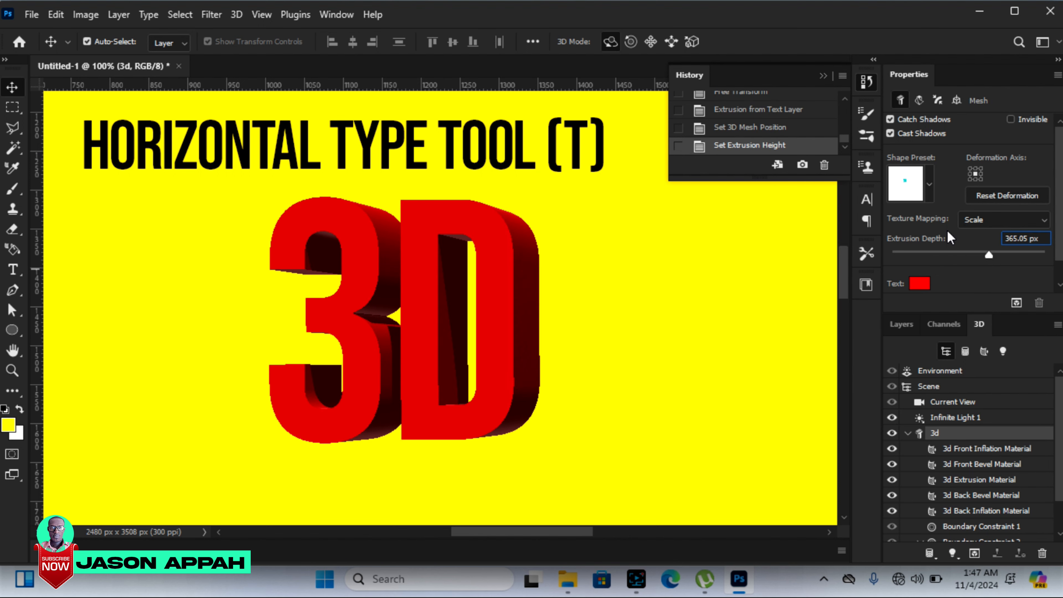
Step: Try several shape presets on the 3D text, apply the rounded one in the second row's middle, and set extrusion depth to 234.77 px
click(930, 183)
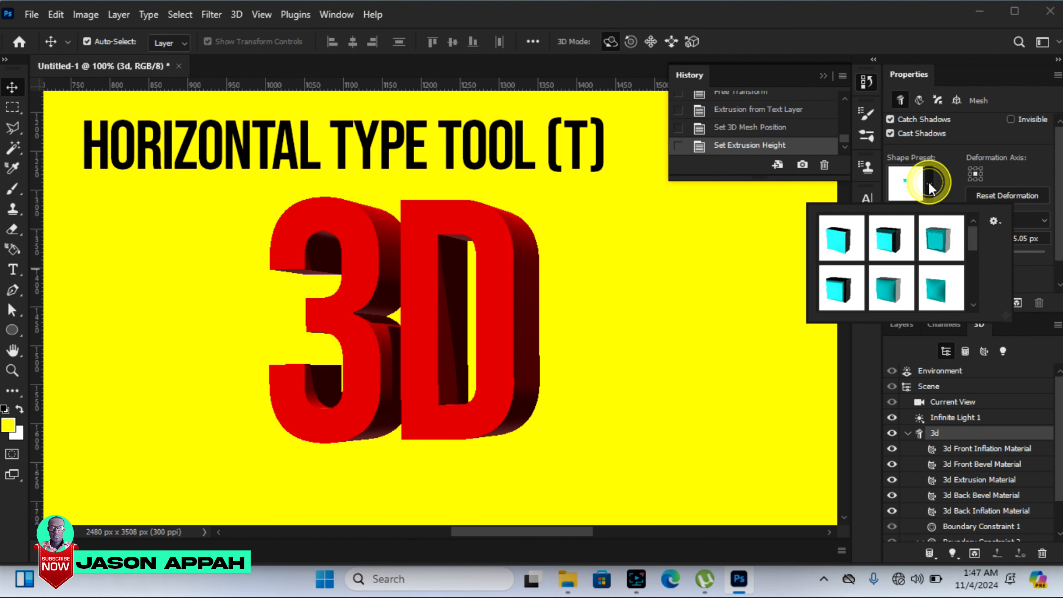
click(846, 295)
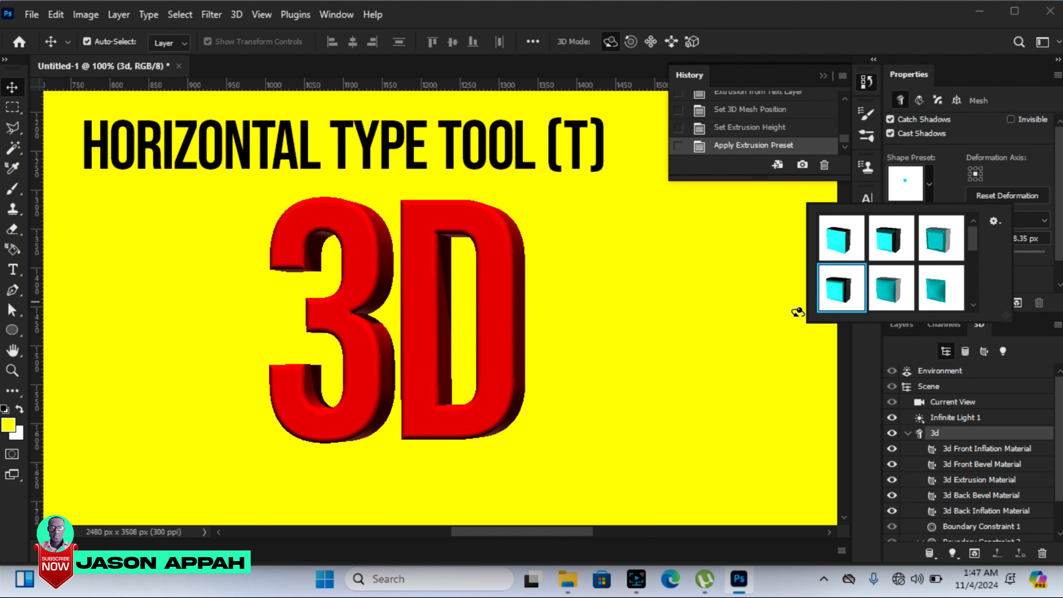
click(890, 300)
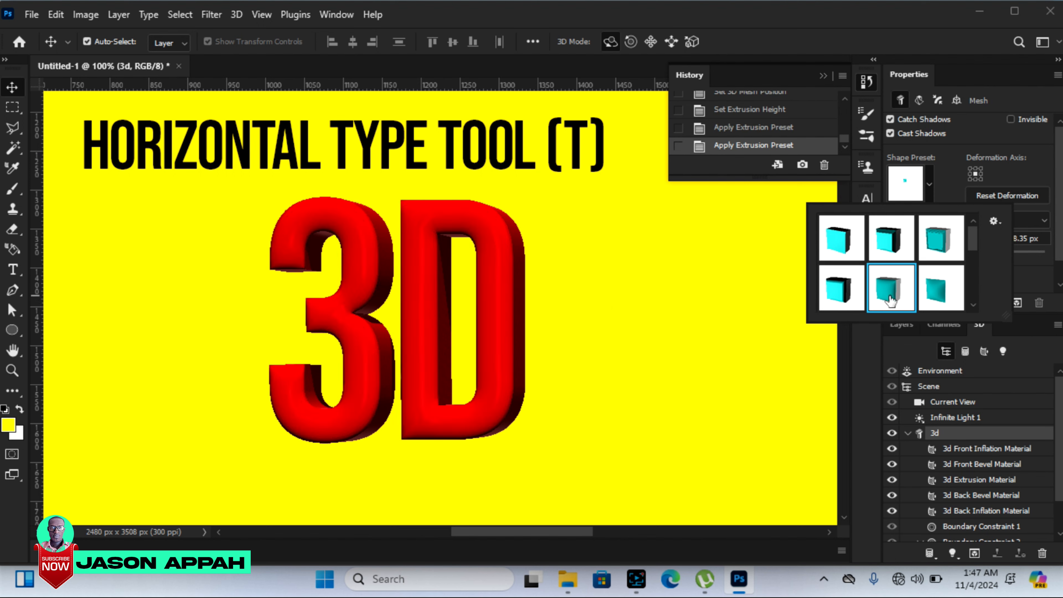
click(944, 293)
click(942, 244)
drag(970, 239, 967, 254)
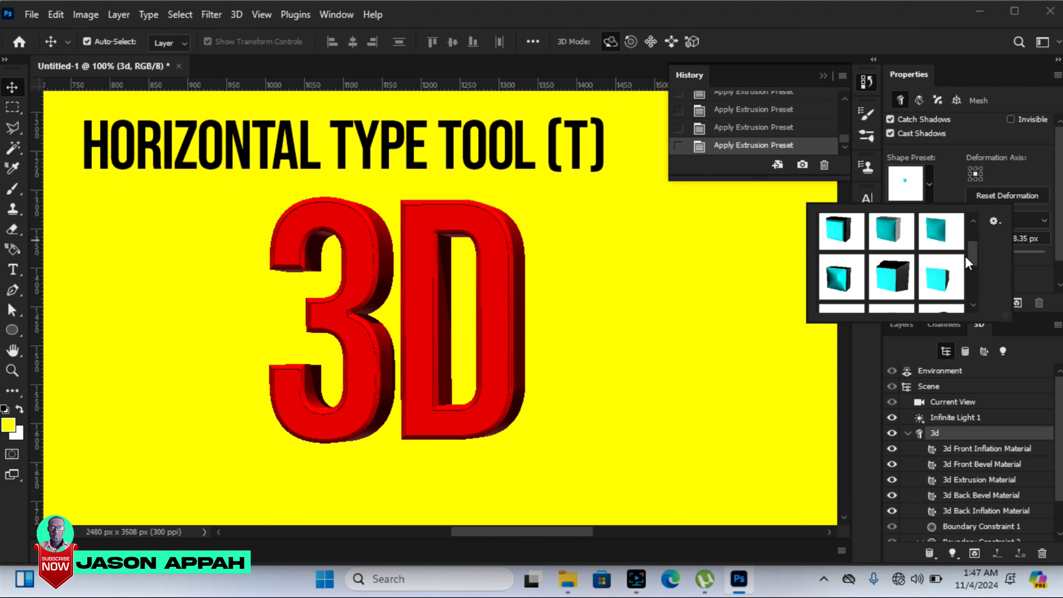
click(839, 279)
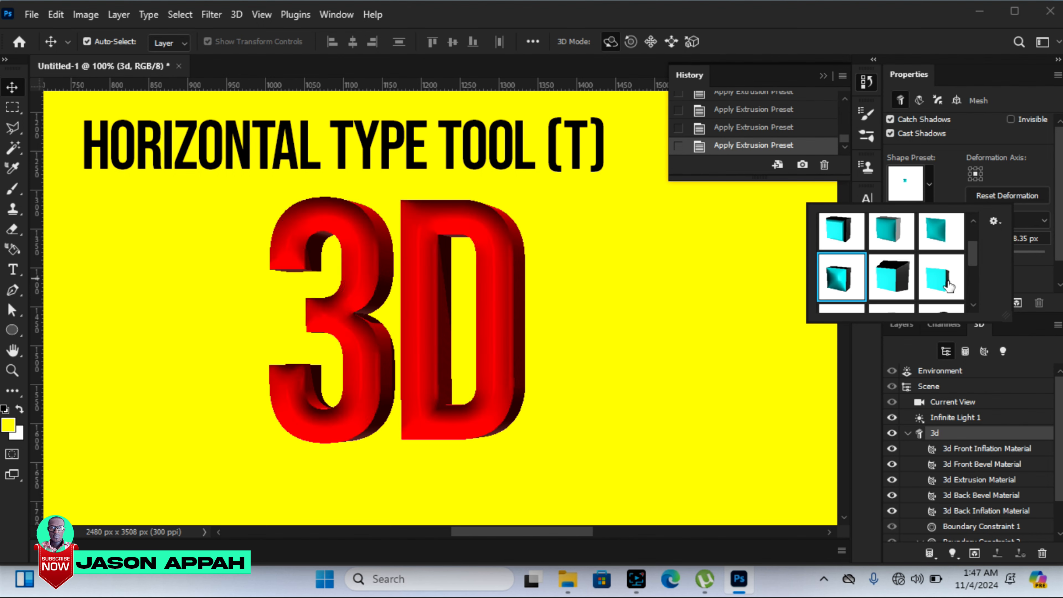
drag(973, 263, 982, 238)
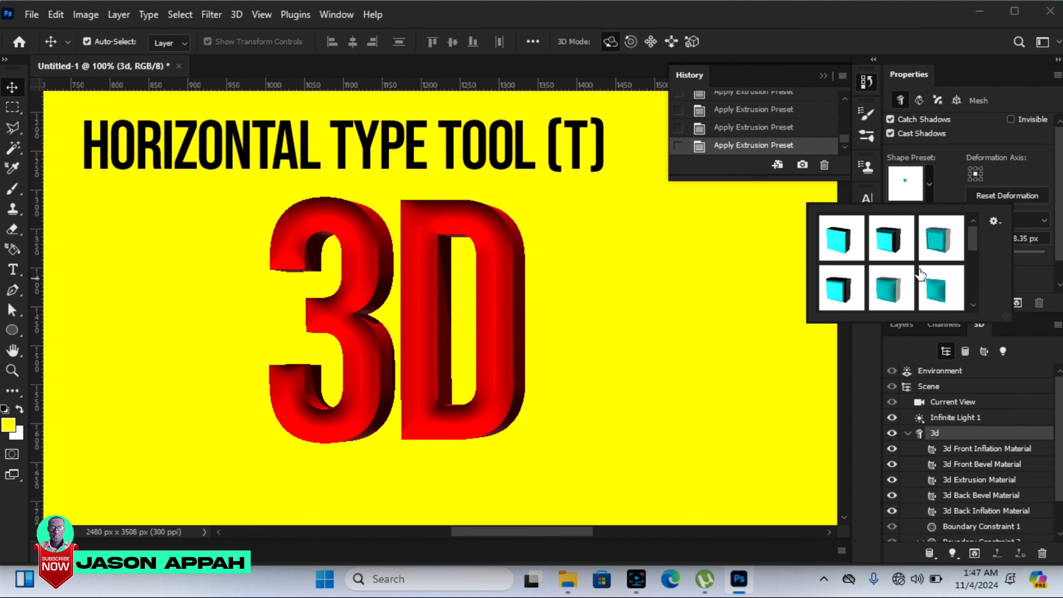
click(926, 255)
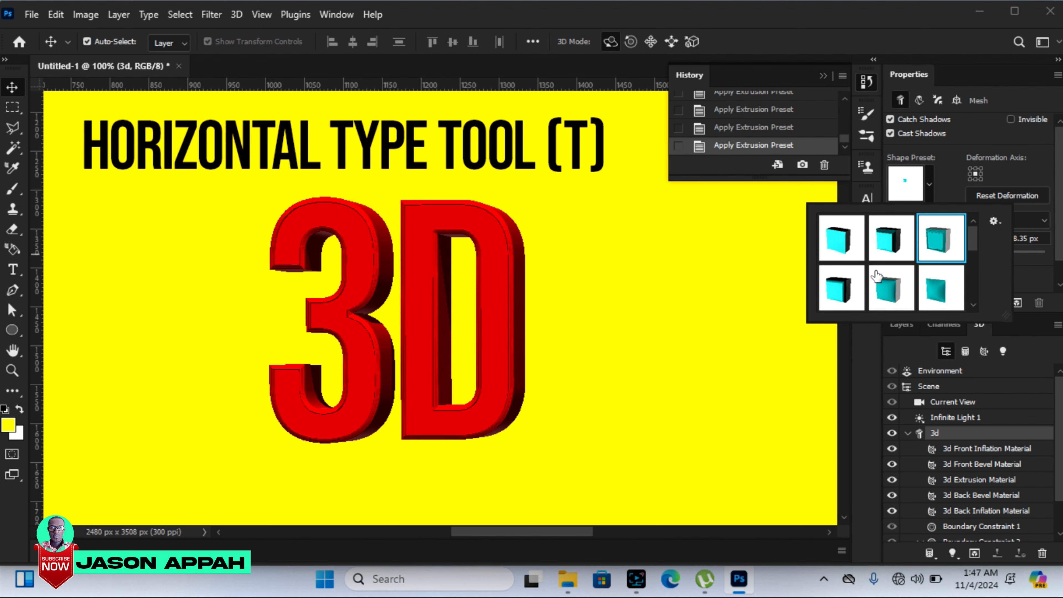
click(891, 294)
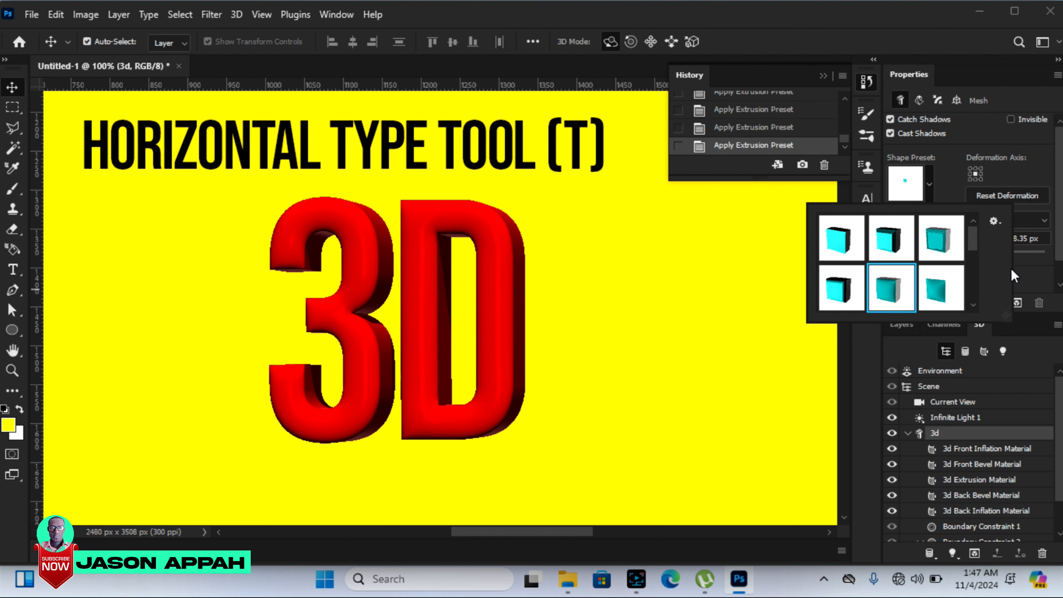
click(1020, 271)
mouse_move(978, 254)
mouse_down()
mouse_move(997, 257)
mouse_move(983, 256)
mouse_up()
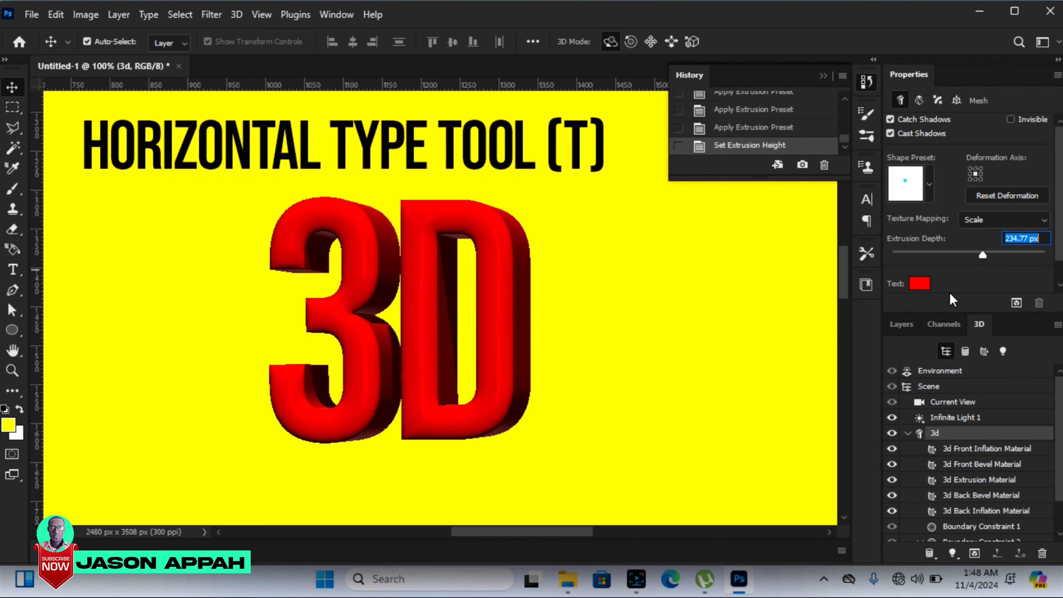
Step: Try green and orange as the 3D text color, and settle on pure red with RGB 255, 0, 0
click(919, 285)
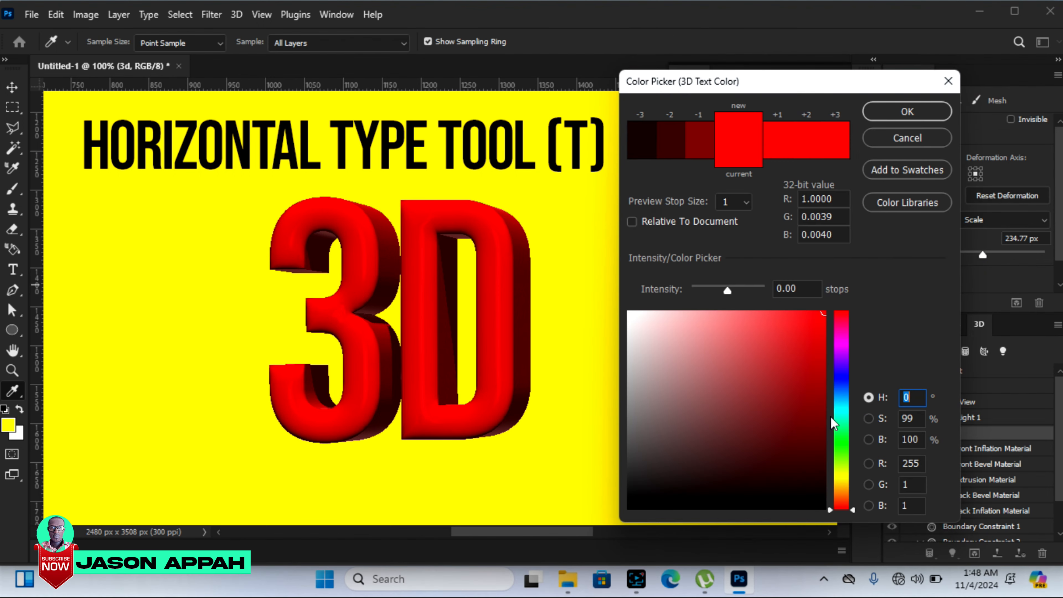
click(836, 447)
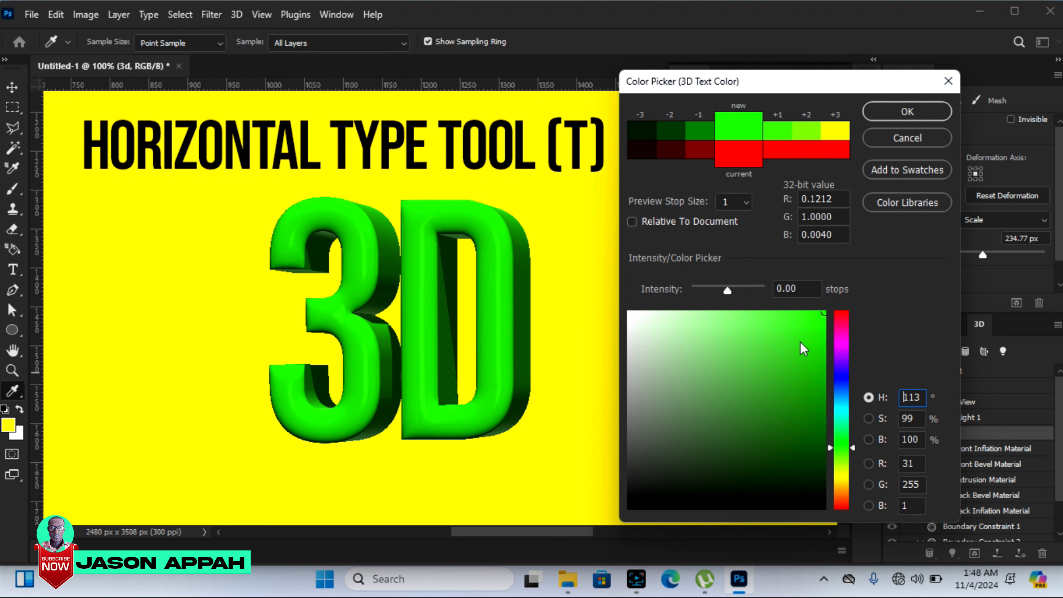
click(792, 314)
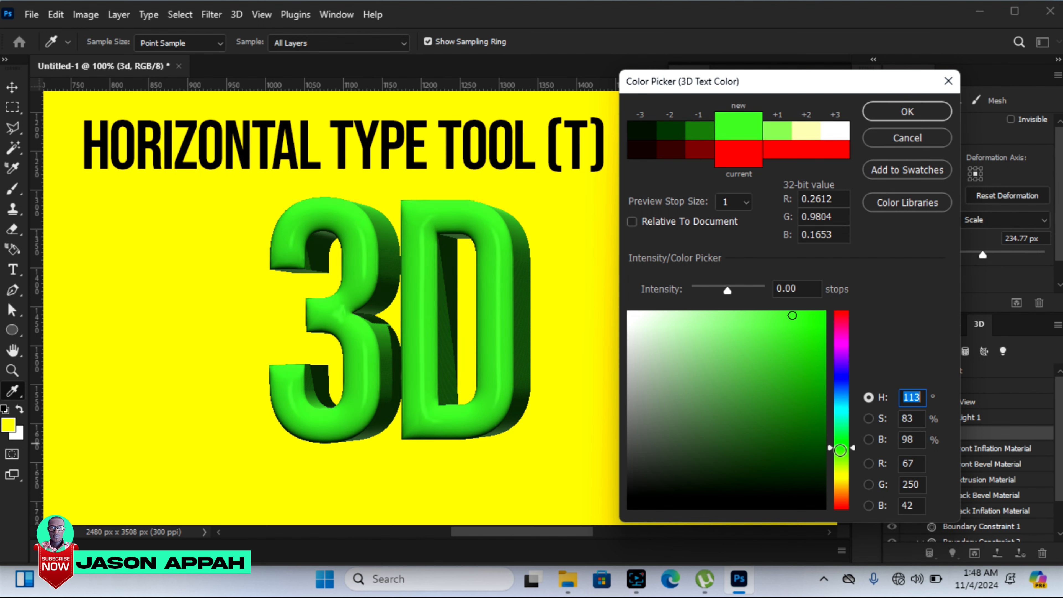
click(840, 498)
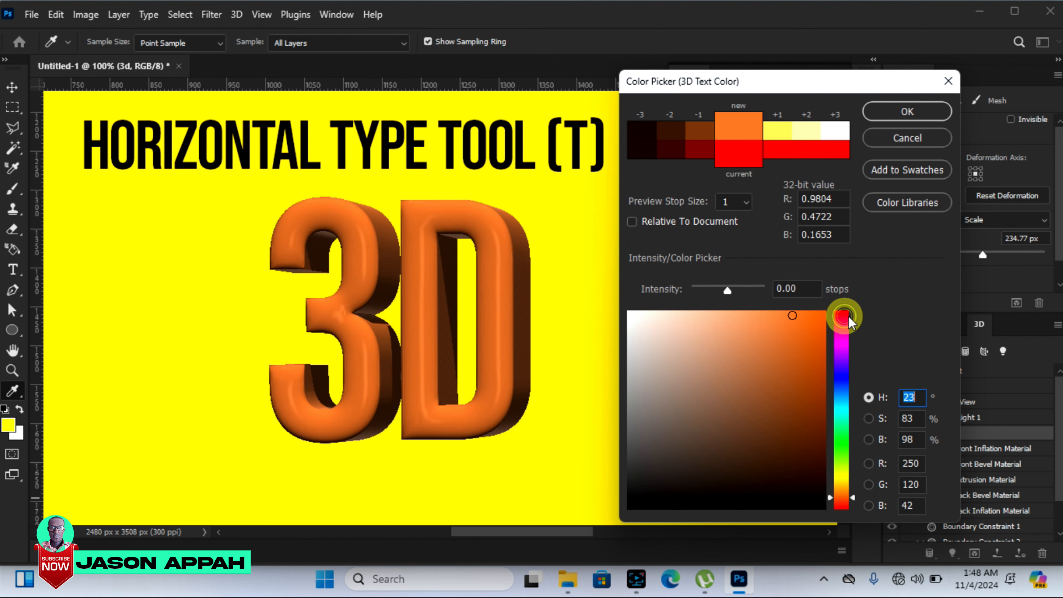
click(847, 316)
click(819, 312)
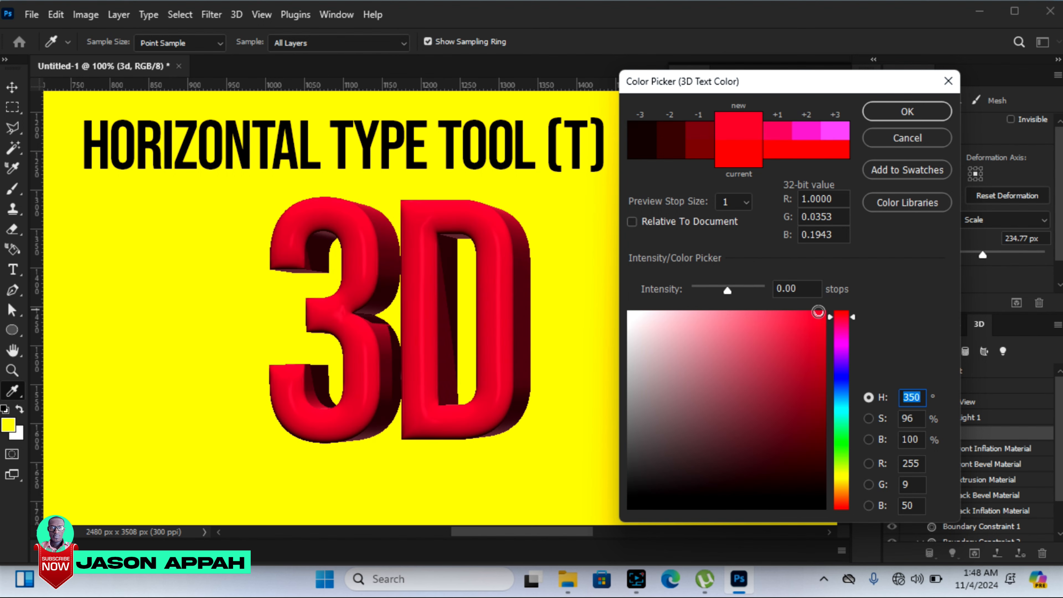
drag(820, 357, 833, 302)
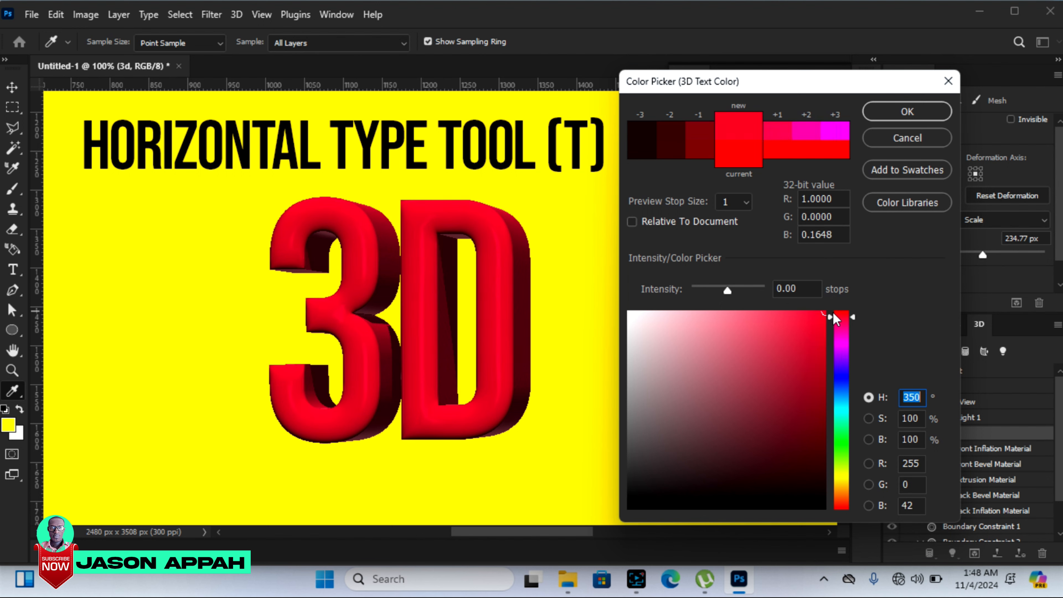
click(839, 322)
click(835, 310)
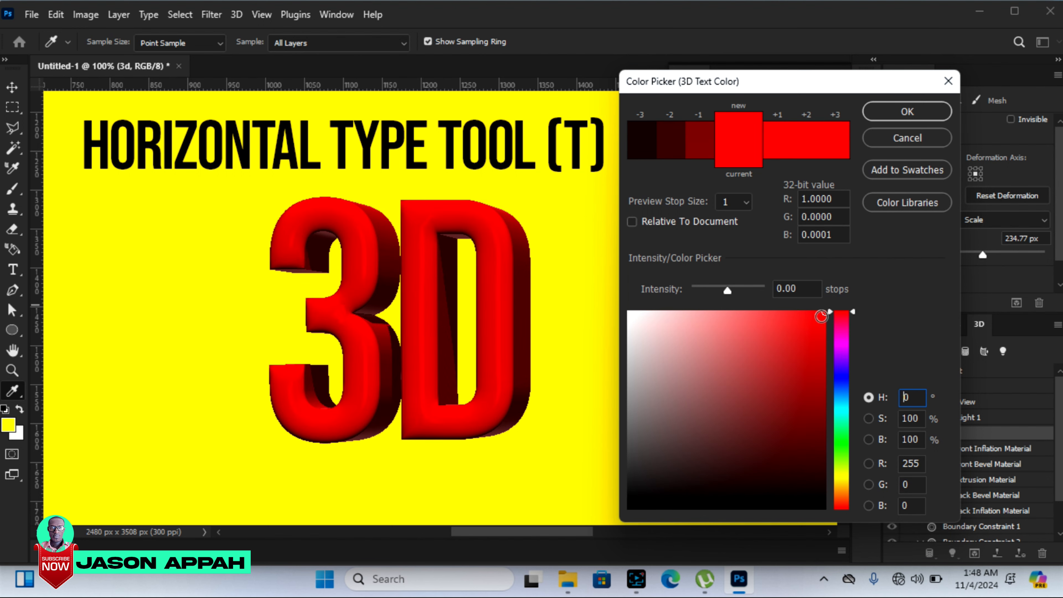
click(907, 113)
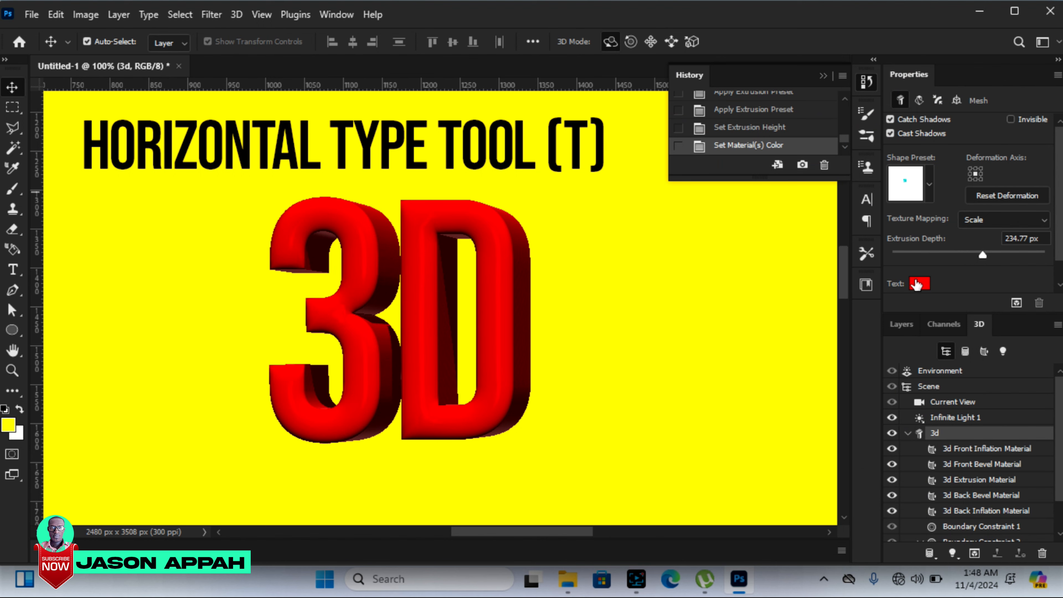
Step: Set the intensity of Infinite Light 1 in the 3D scene to 134%
click(984, 351)
click(1002, 352)
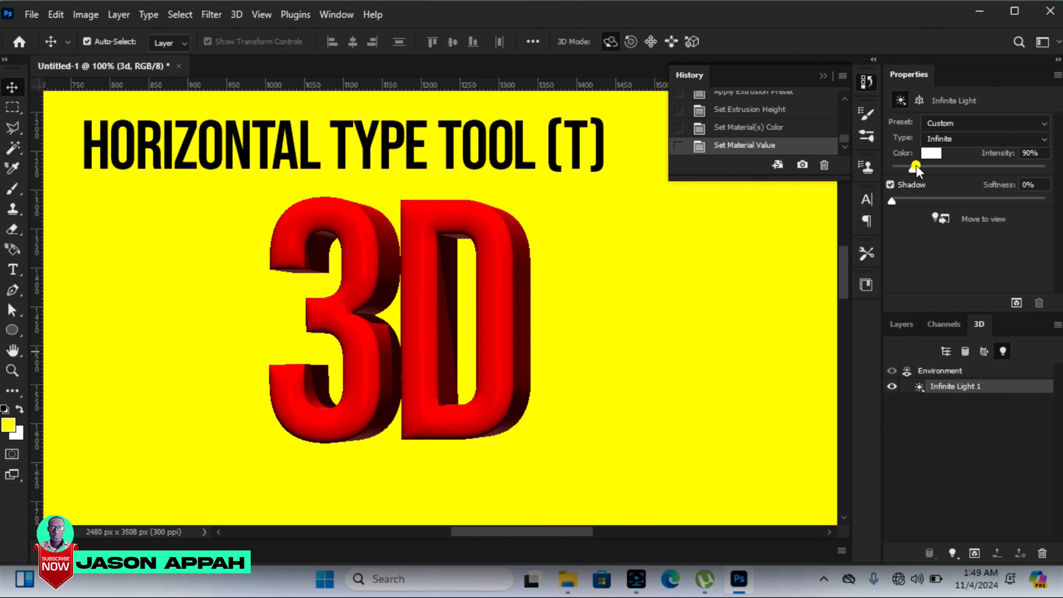
drag(915, 167, 949, 168)
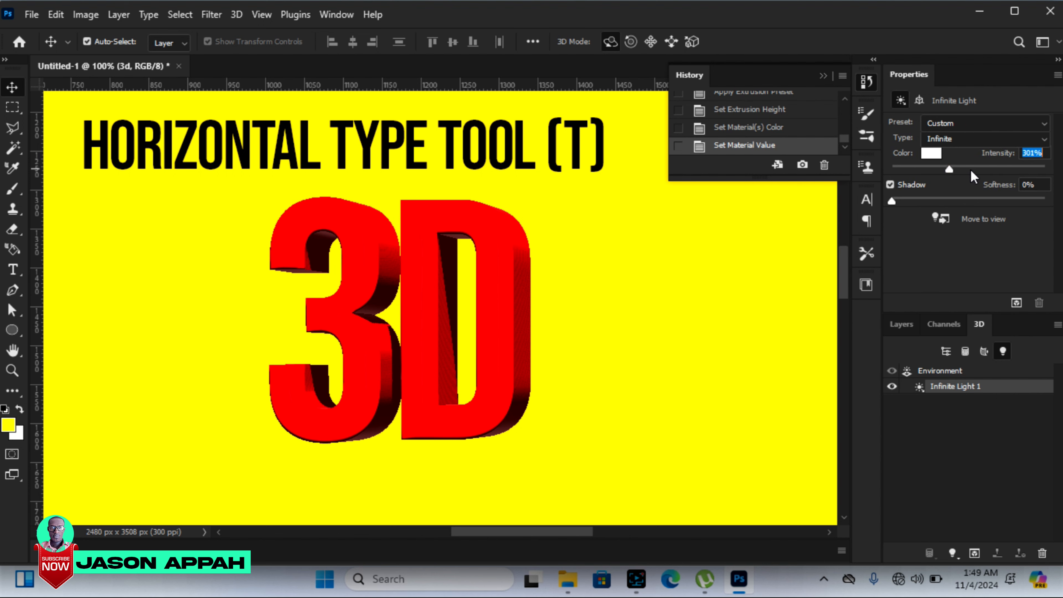
click(919, 170)
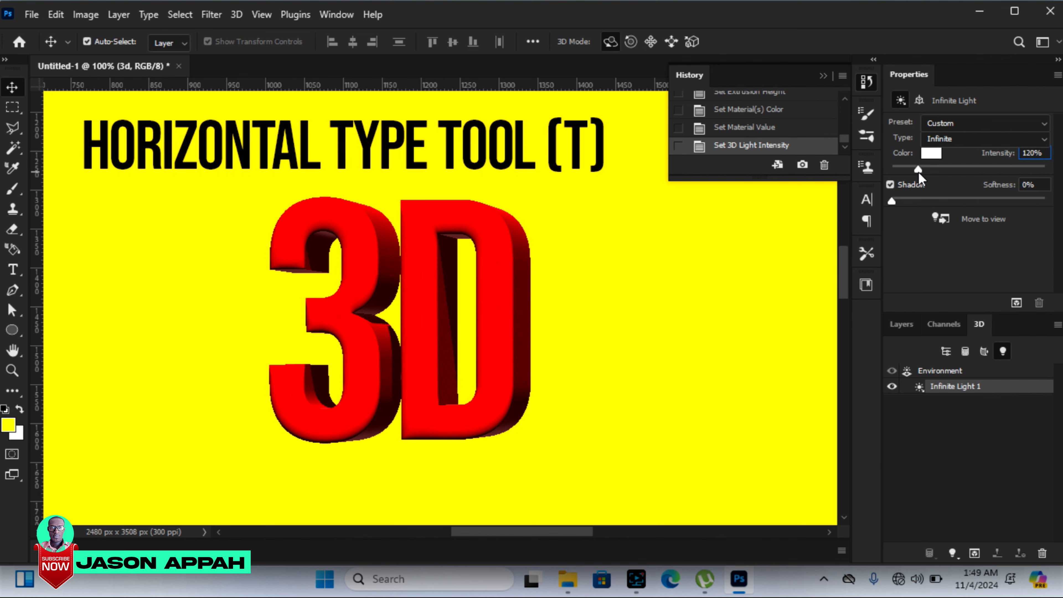
click(922, 170)
Step: Try turquoise and green tints for the infinite light's color, and settle on near-white with RGB 249, 255, 247
click(932, 155)
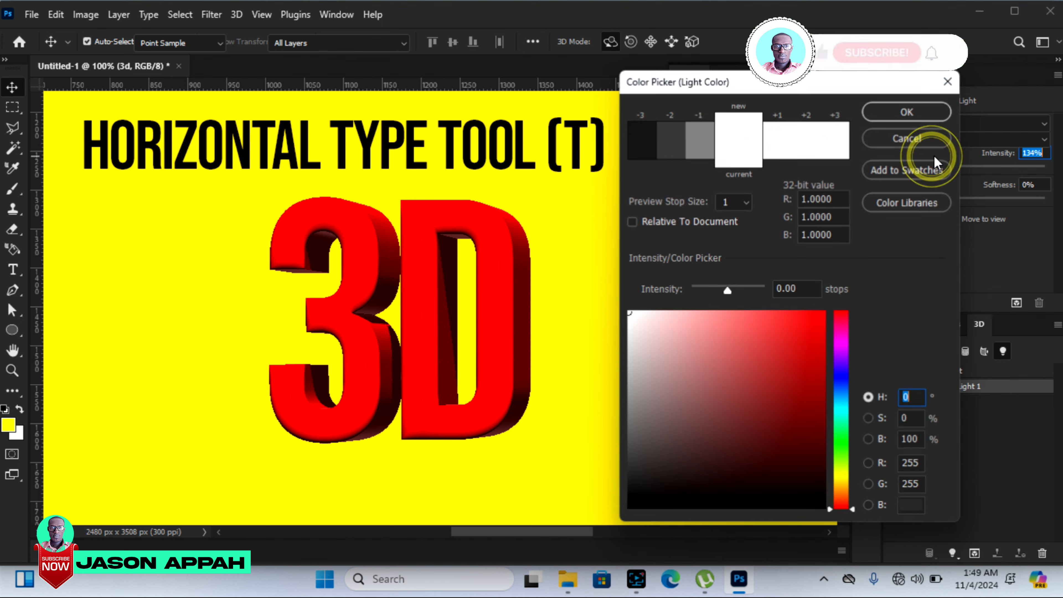
click(841, 414)
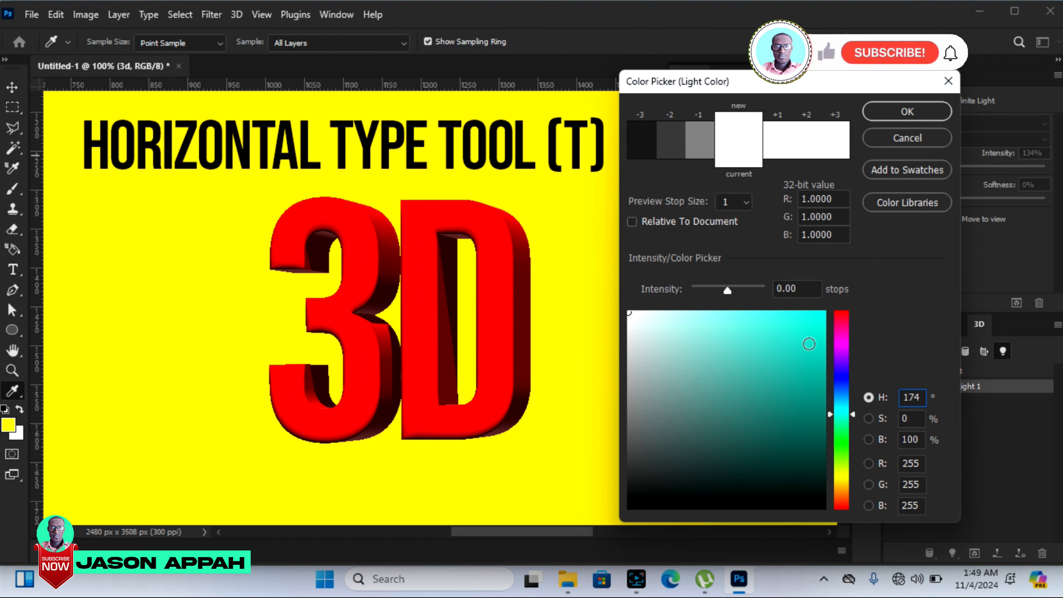
click(800, 337)
click(839, 448)
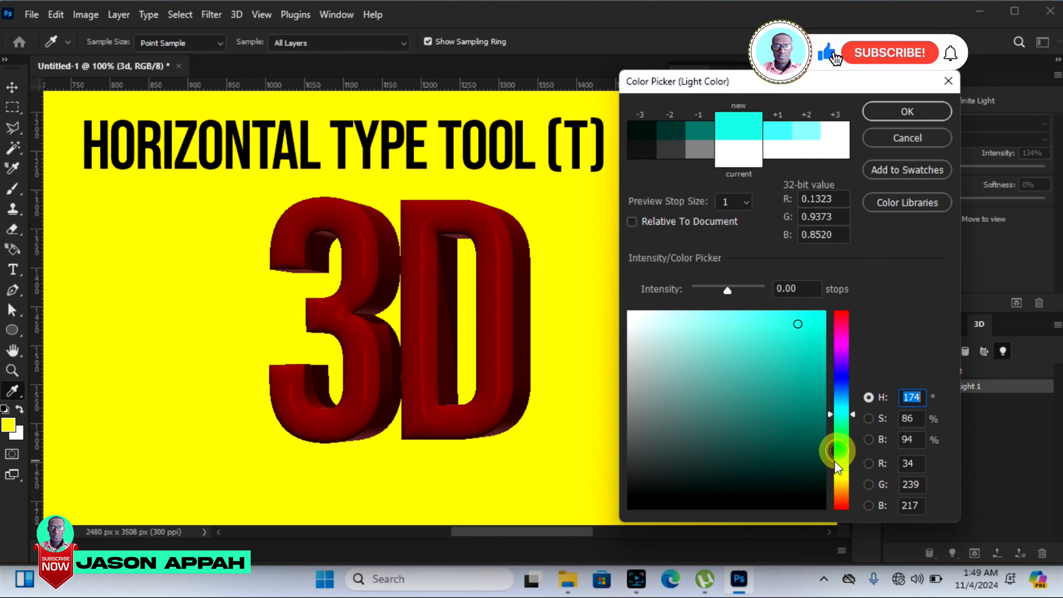
click(729, 355)
click(686, 311)
click(649, 332)
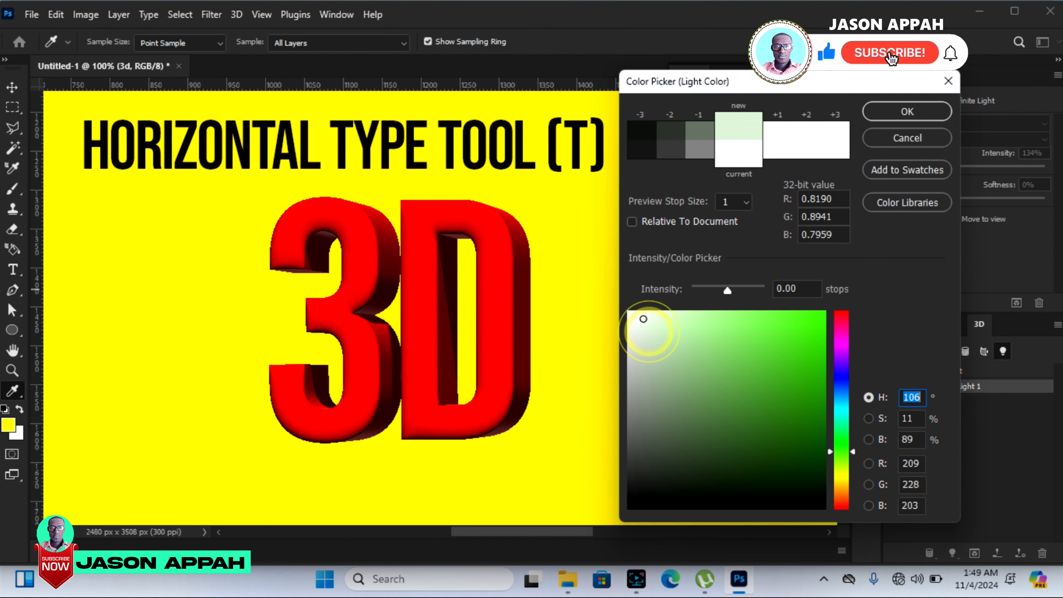
click(634, 312)
click(923, 114)
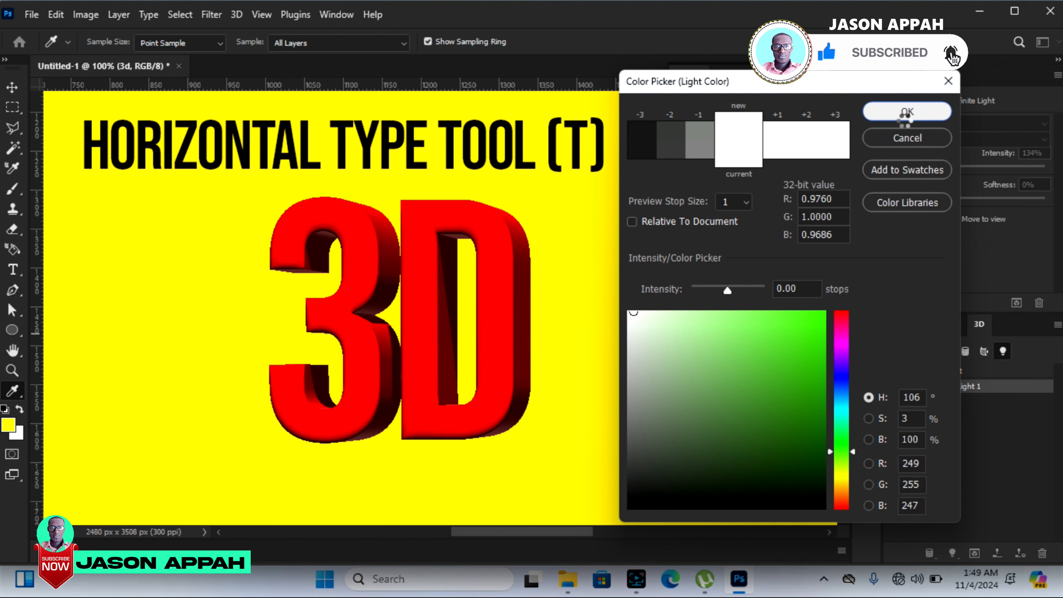
click(904, 115)
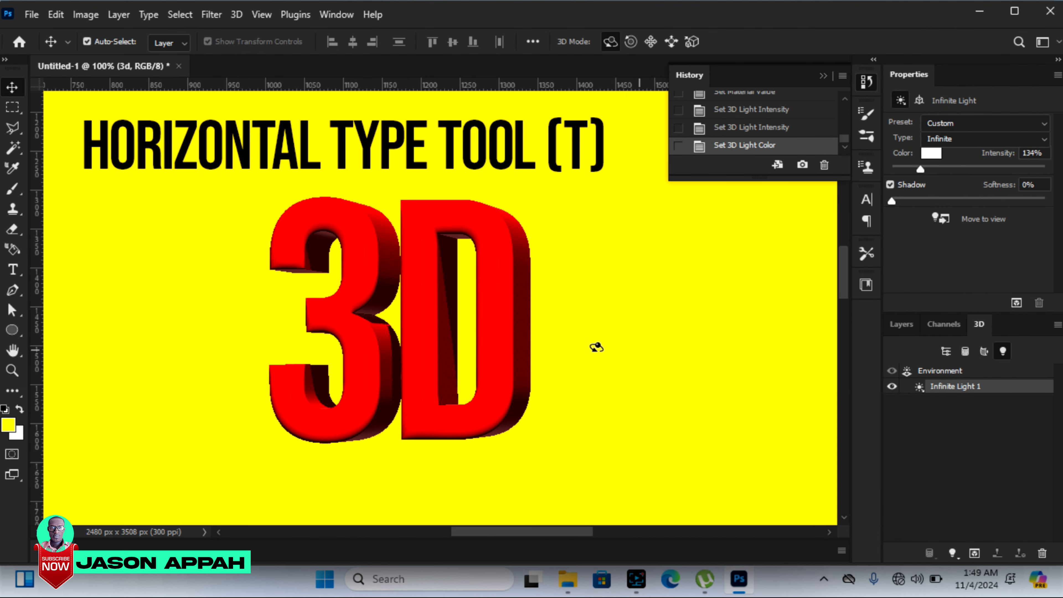
click(479, 317)
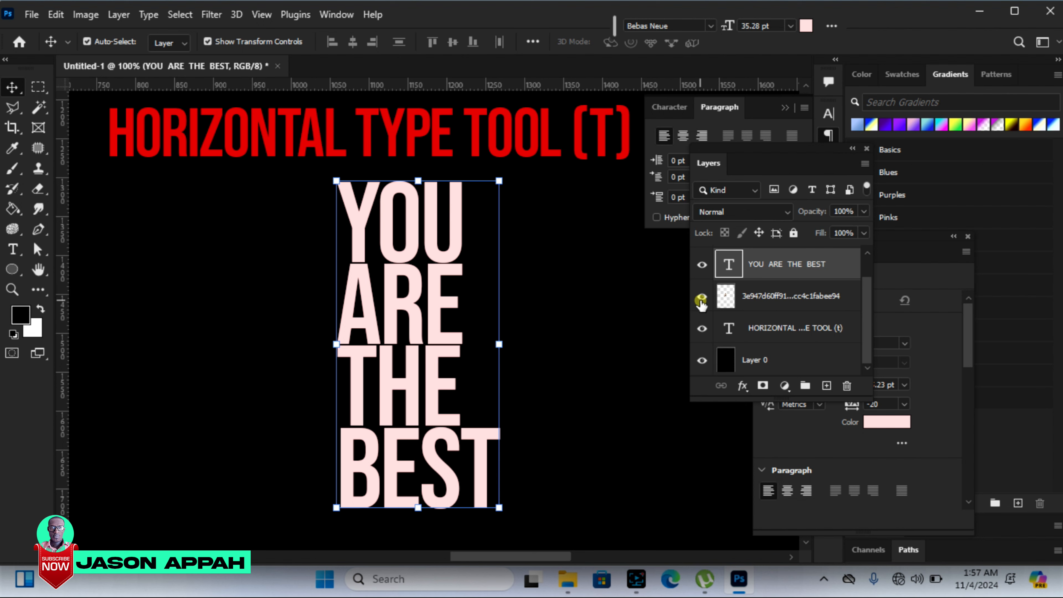
Step: Toggle the visibility of the woman image layer beneath the YOU ARE THE BEST text, leaving it shown and selected
click(702, 296)
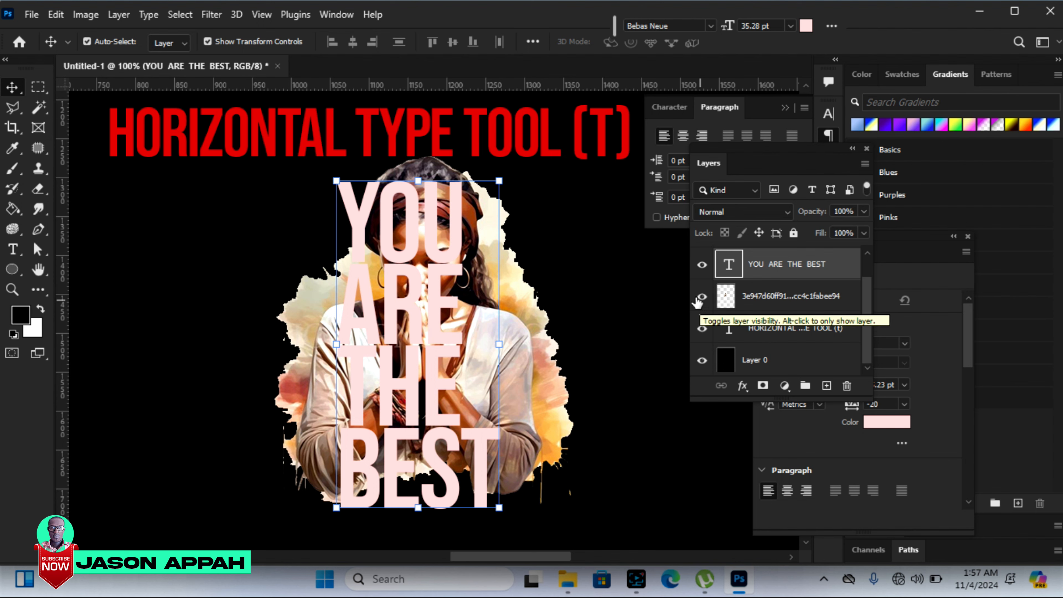
click(702, 298)
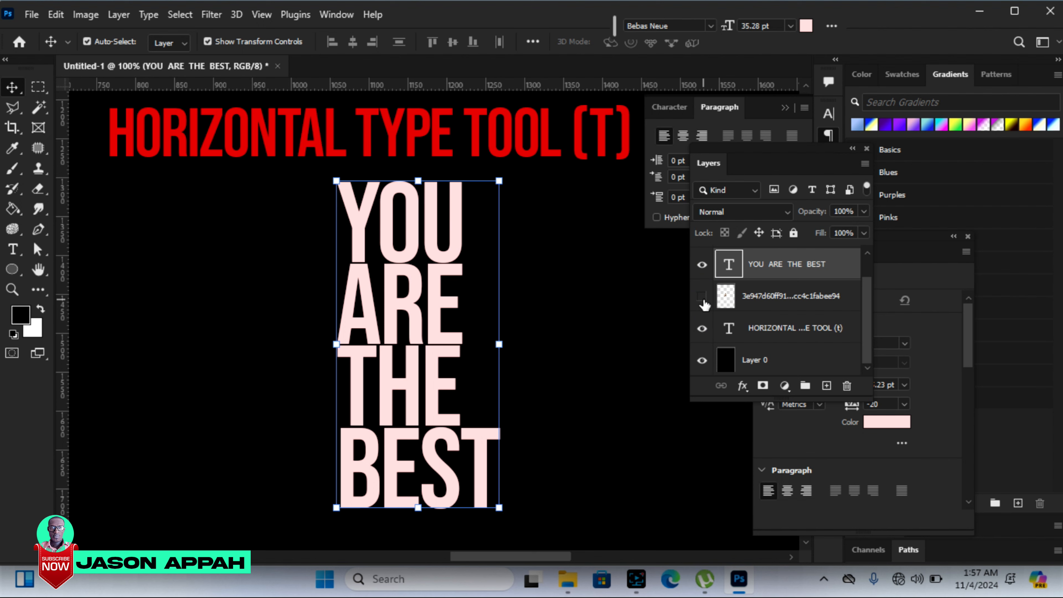
click(702, 299)
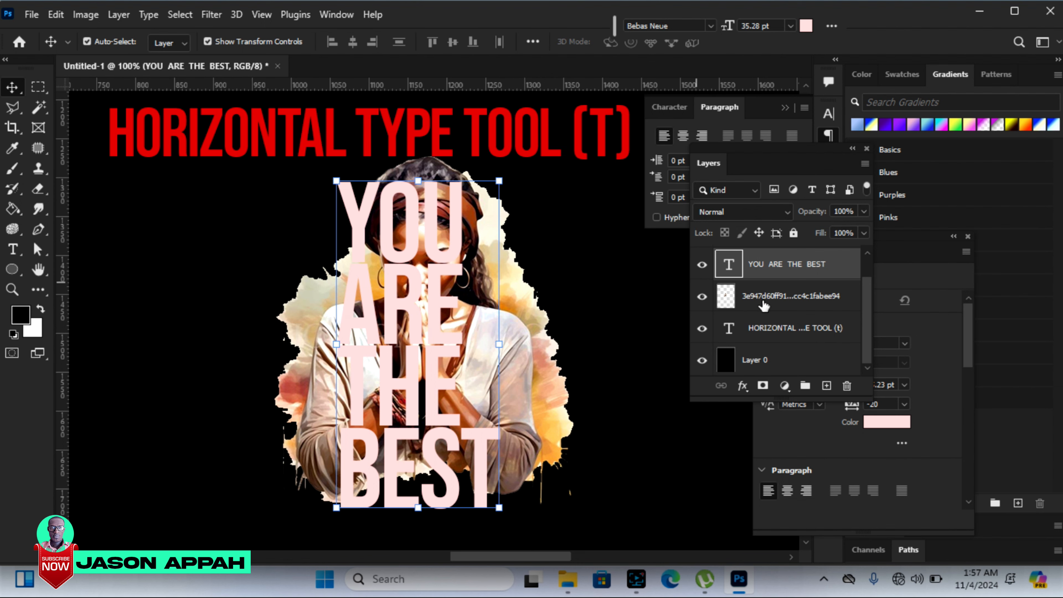
click(754, 302)
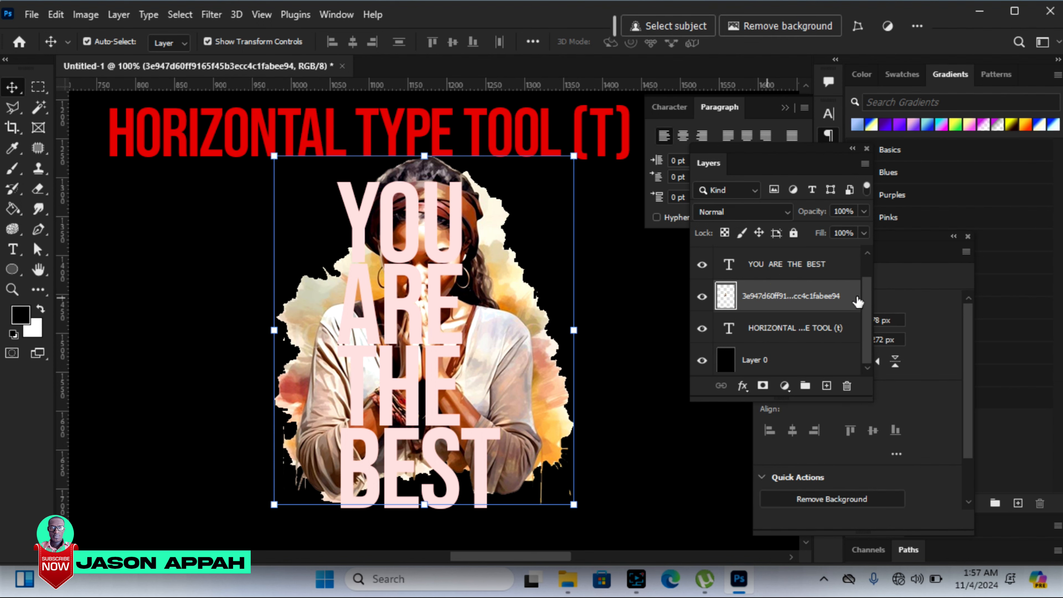
Step: Place the woman image layer above the YOU ARE THE BEST text layer and clip it to the text with a clipping mask
scroll(869, 302, up, 1)
drag(767, 331, 745, 271)
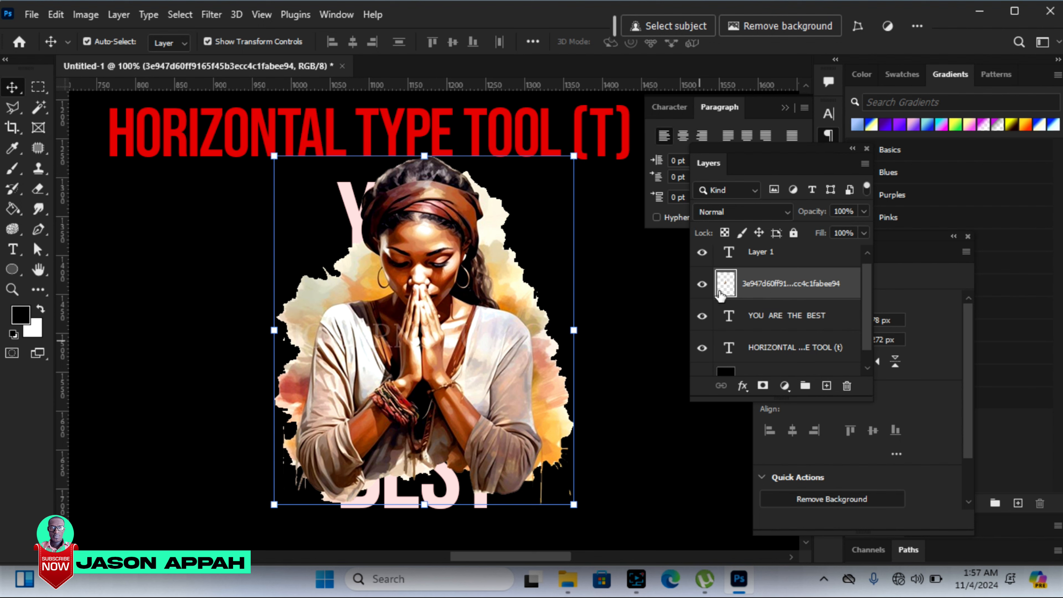
right_click(770, 289)
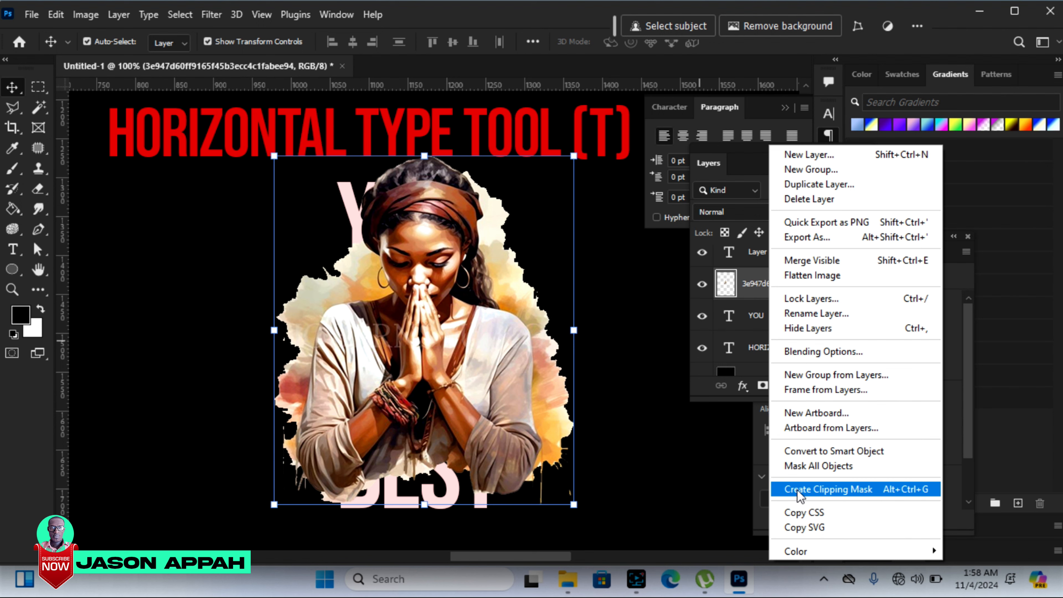
click(806, 493)
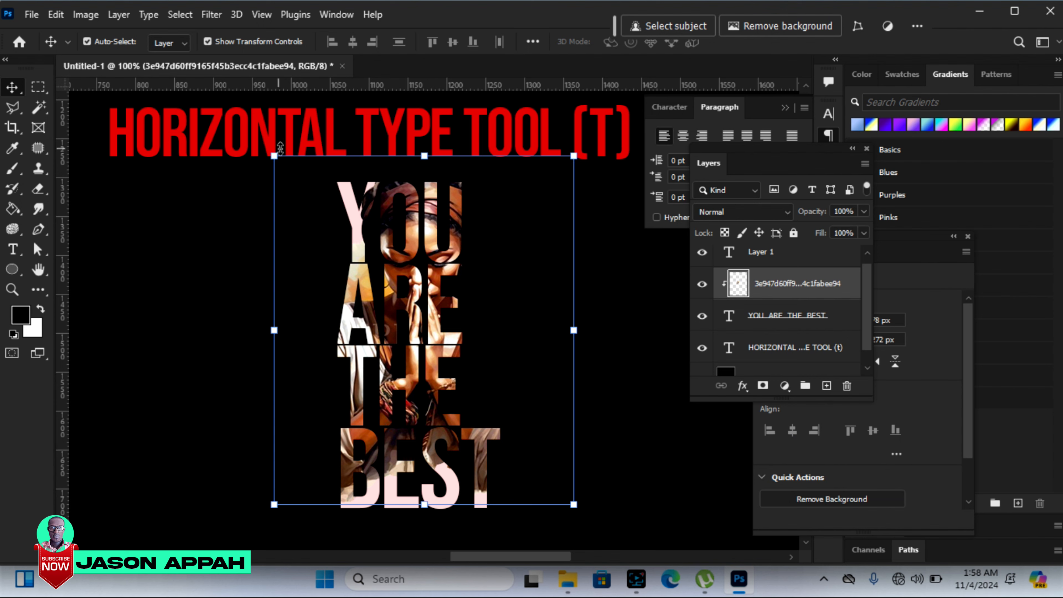
Step: Enlarge the clipped woman image to about 131% and shift it slightly down so it fills all the letters
drag(274, 155, 221, 94)
drag(573, 505, 610, 550)
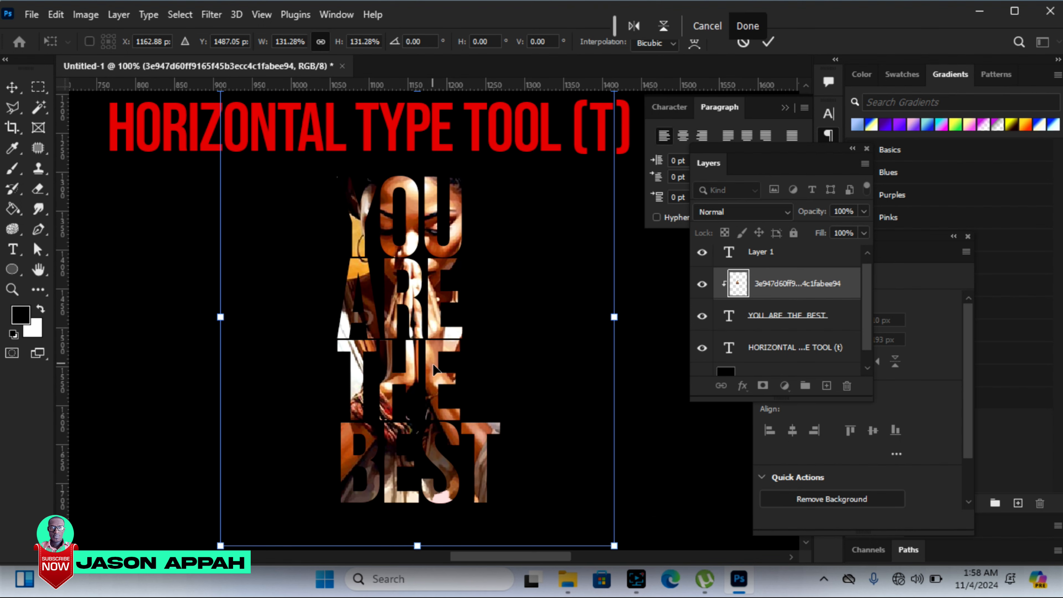
mouse_move(433, 370)
mouse_down()
mouse_move(444, 379)
mouse_move(427, 402)
mouse_move(444, 378)
mouse_move(436, 383)
mouse_up()
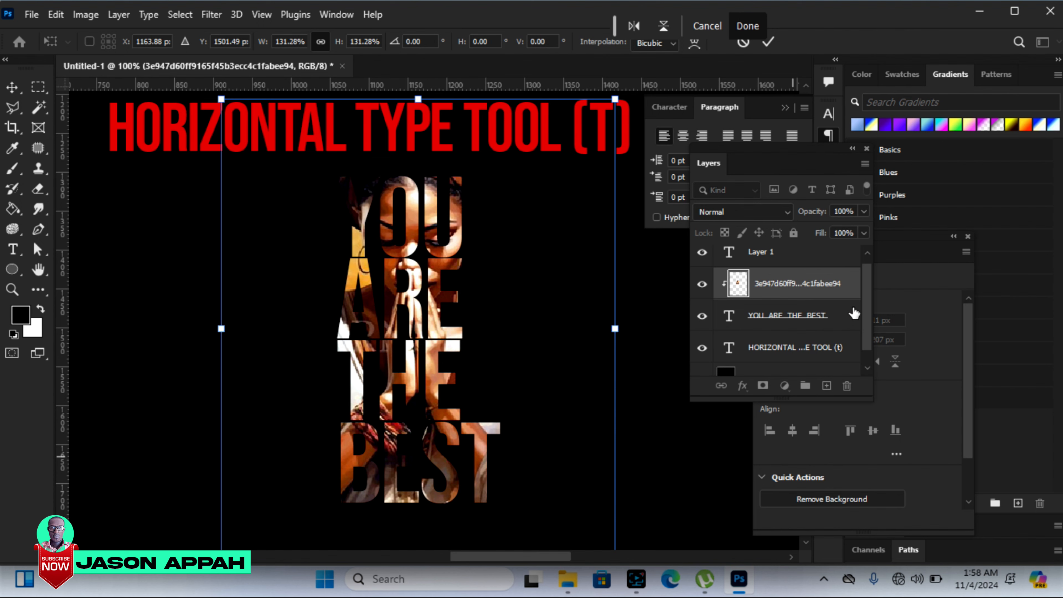
Step: Add a Stroke effect with a solid Color fill type to the YOU ARE THE BEST text layer
click(775, 317)
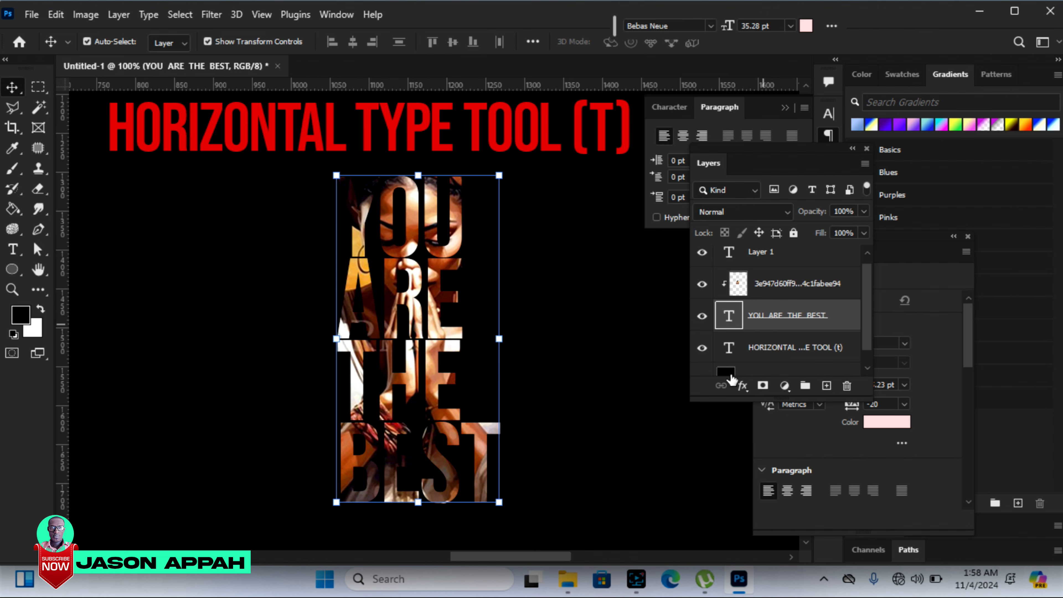
right_click(763, 322)
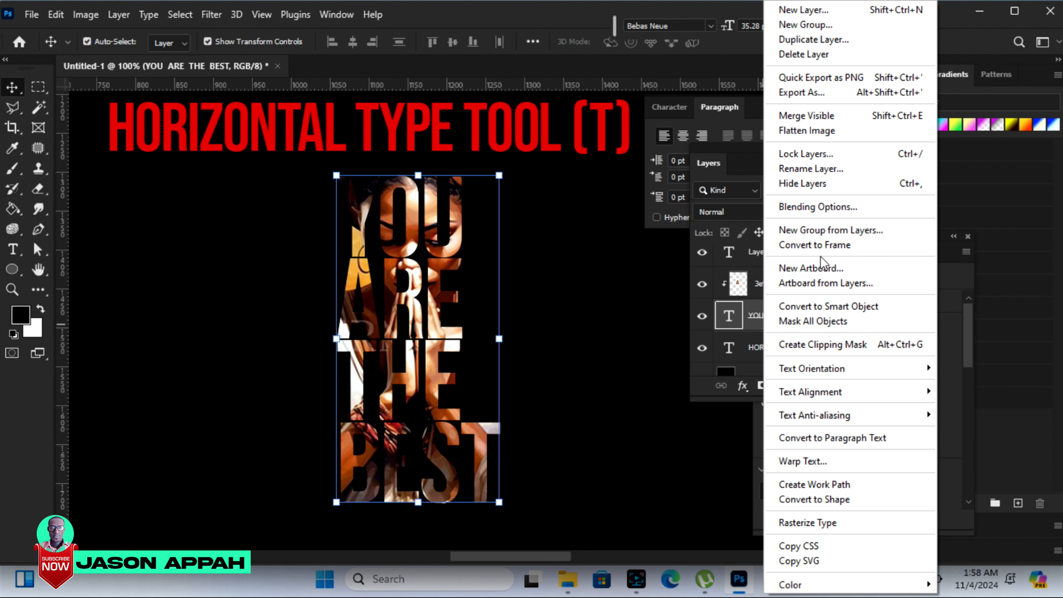
click(816, 207)
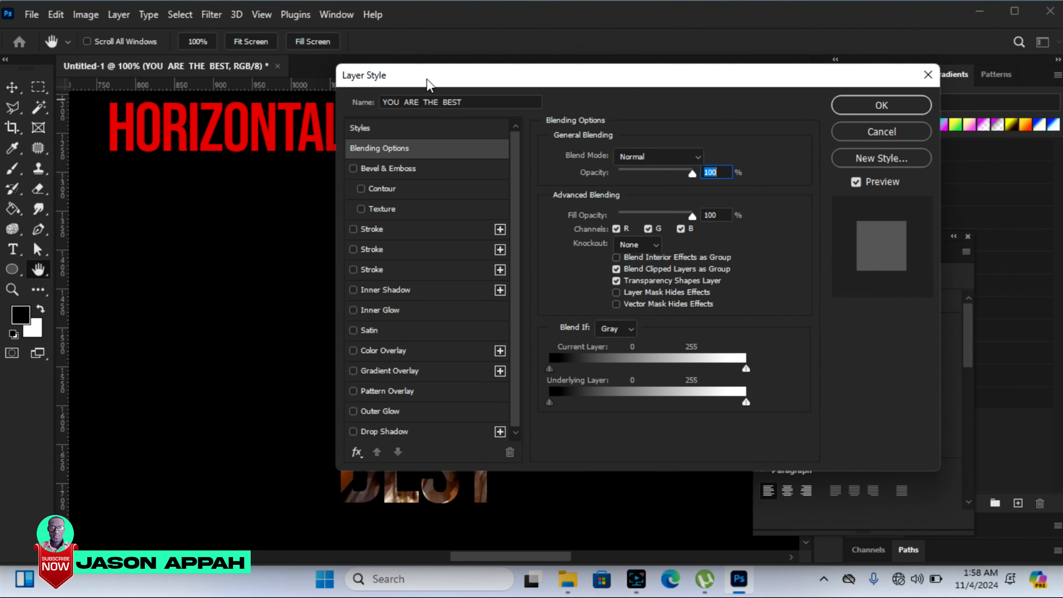
drag(431, 77, 645, 67)
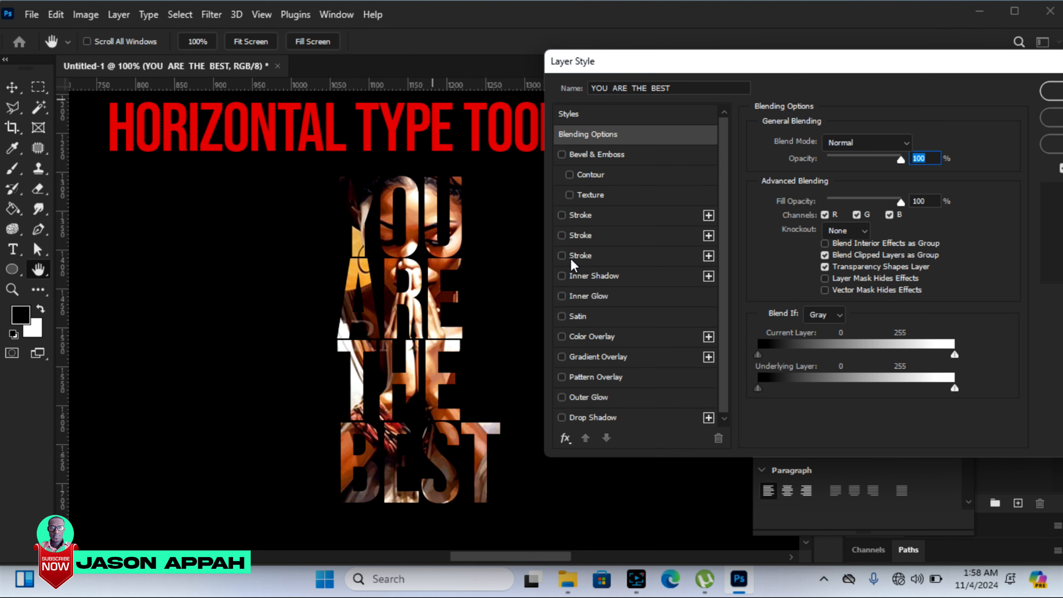
click(574, 216)
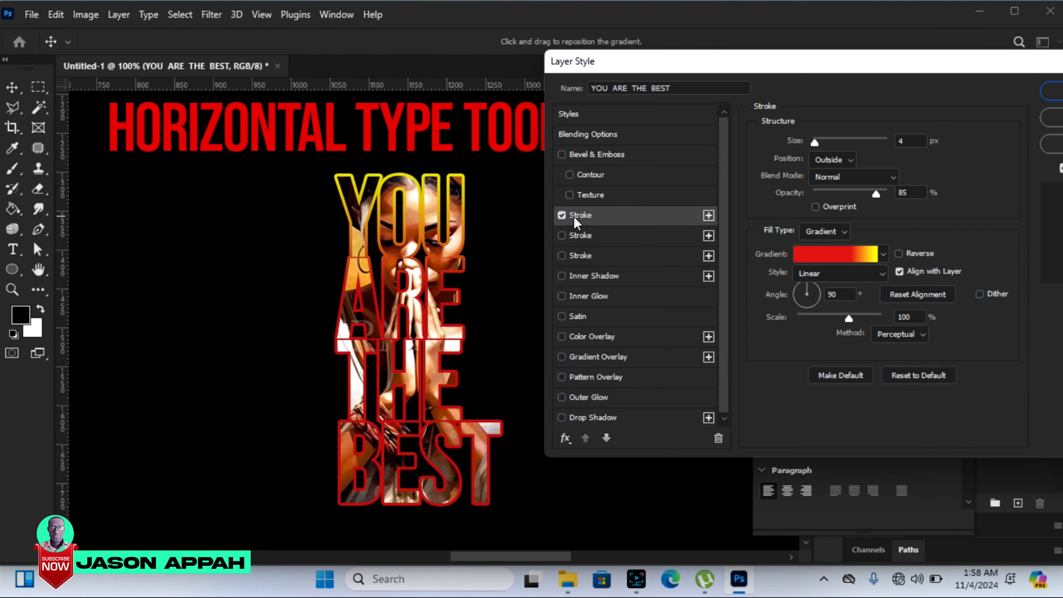
click(843, 233)
click(824, 248)
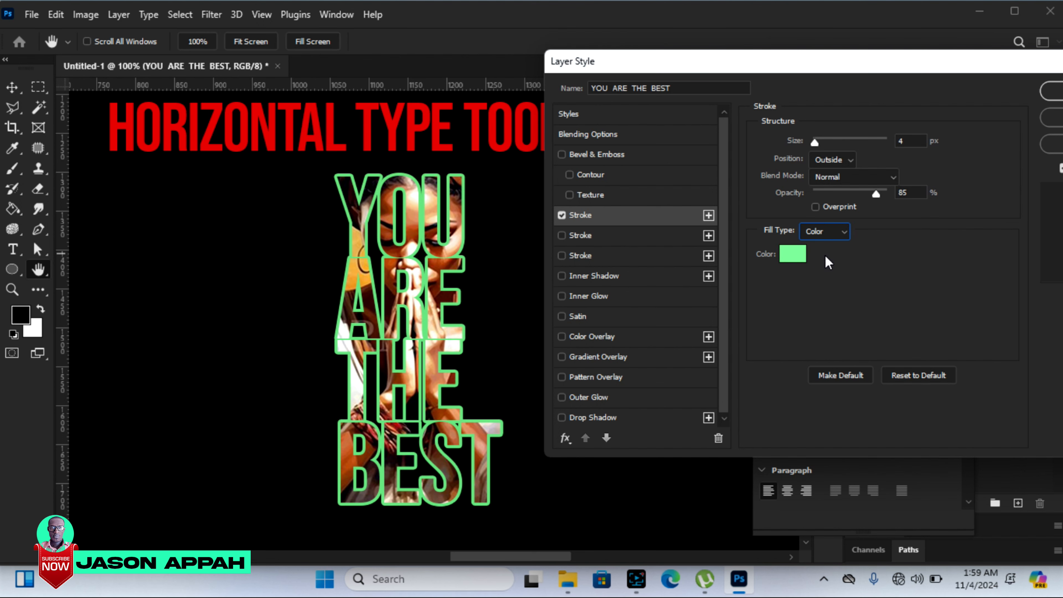
Step: Set the text stroke's color to white fffffe and its size to 1 px, and apply the layer style
click(794, 257)
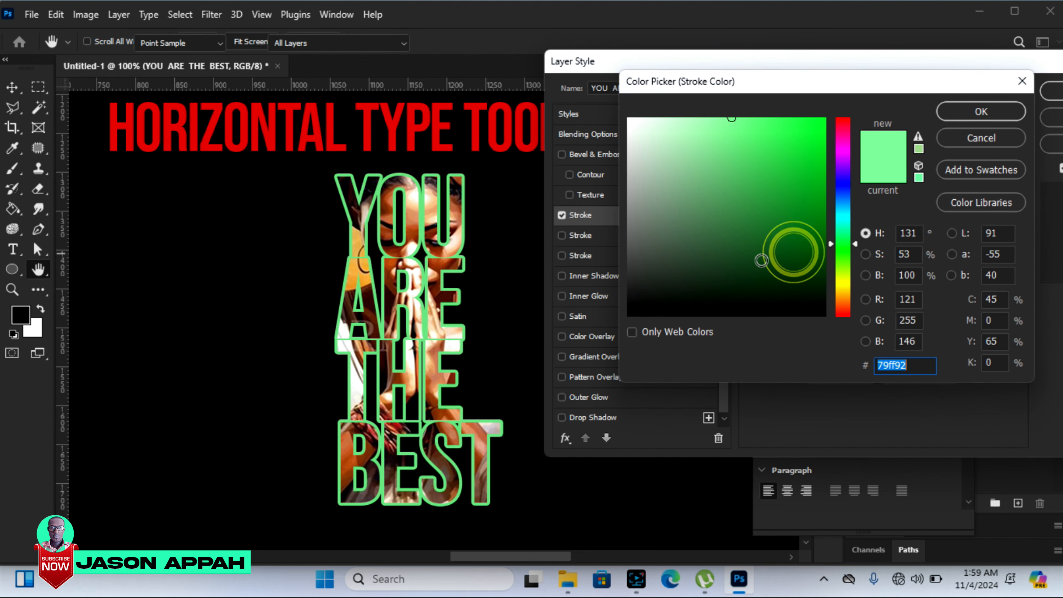
click(356, 379)
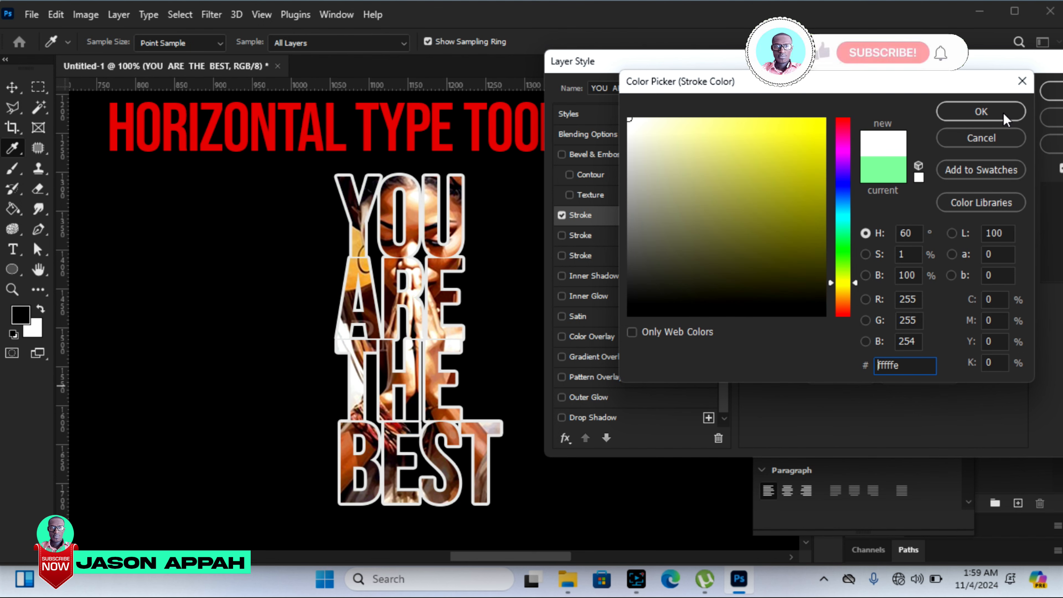
click(990, 111)
mouse_move(821, 143)
mouse_down()
mouse_move(804, 147)
mouse_move(834, 149)
mouse_move(813, 148)
mouse_up()
drag(910, 64, 789, 71)
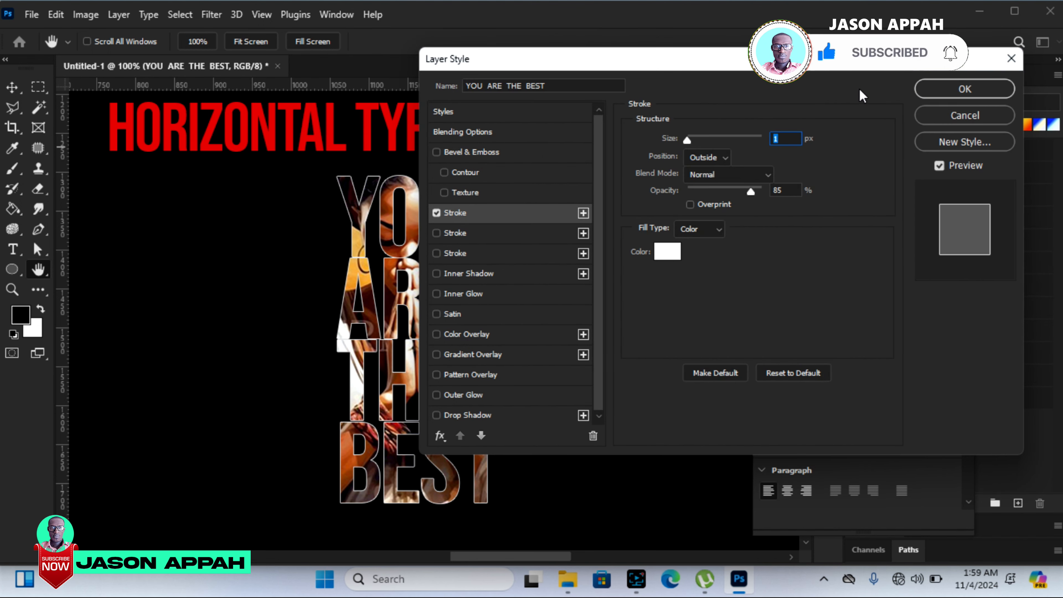
click(953, 91)
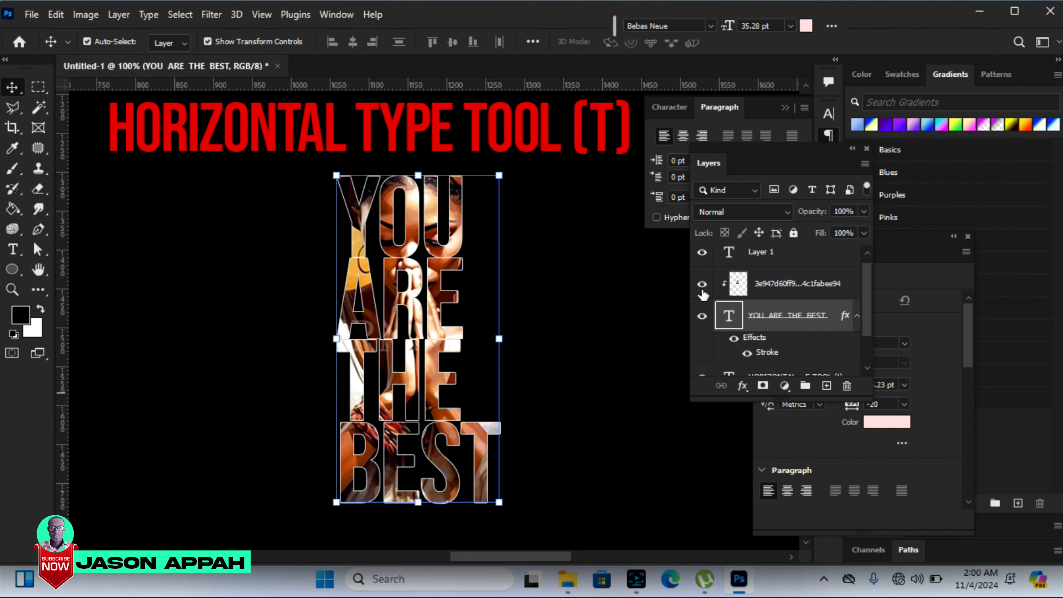
Step: Merge the clipped woman image with the YOU ARE THE BEST text layer and move the merged artwork to the left on the canvas
click(774, 290)
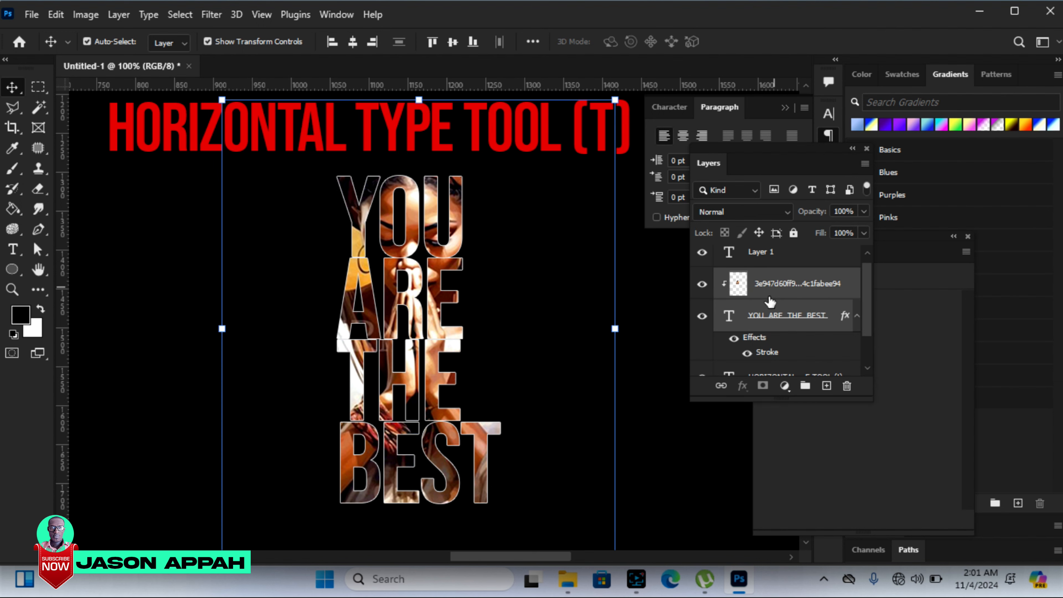
key(ctrl+e)
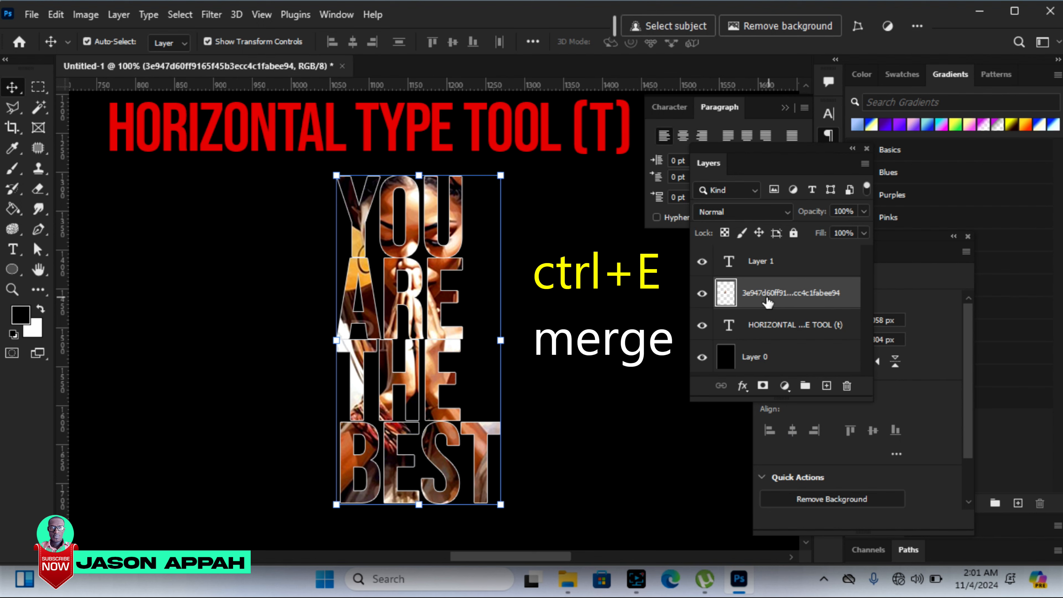
drag(431, 213, 315, 234)
click(349, 223)
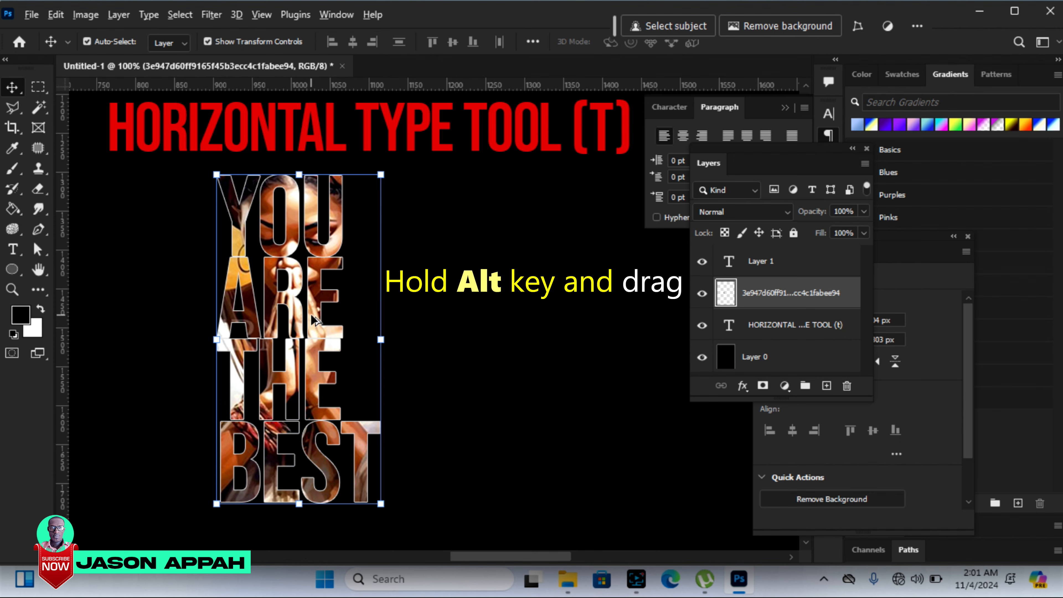
Step: Duplicate the merged YOU ARE THE BEST artwork to its right and scale the copy down to about 49%
drag(314, 316, 515, 305)
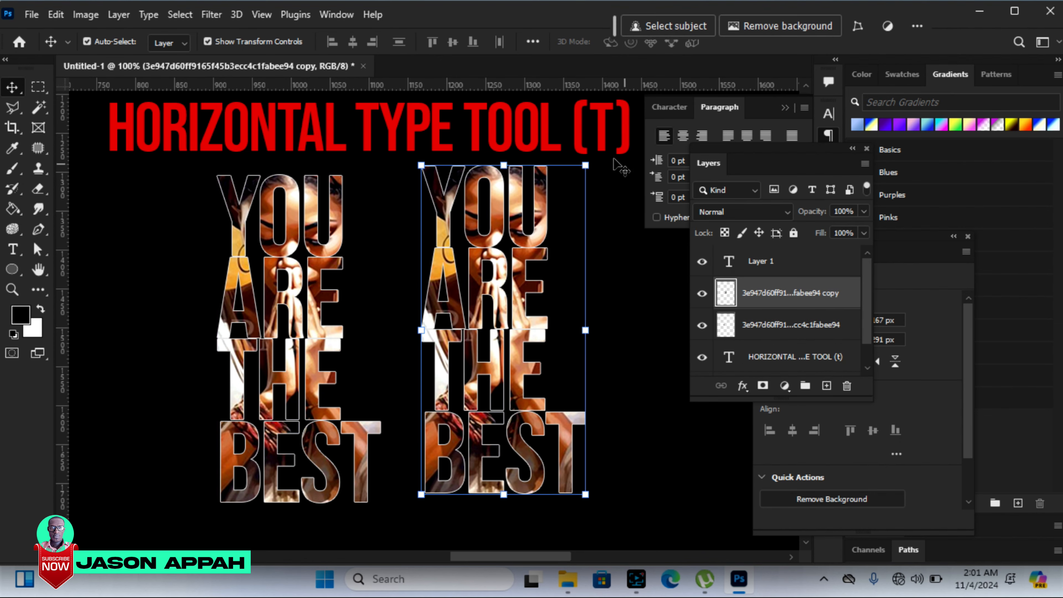
drag(586, 165, 500, 330)
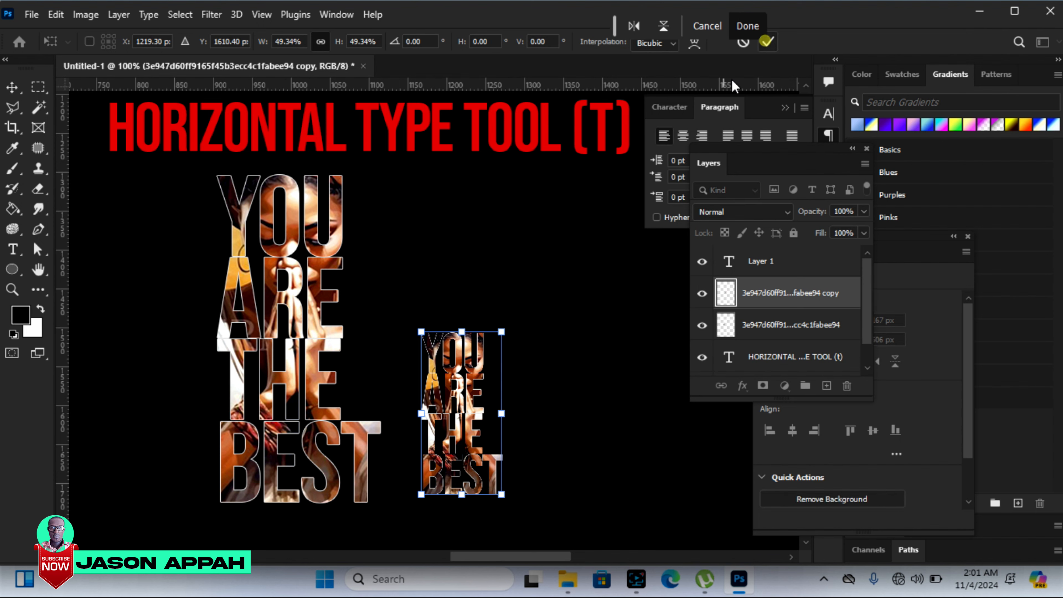
click(766, 42)
Step: Duplicate the small artwork to its right, and add a copy of the large artwork on its left scaled to about 73%
drag(480, 379, 601, 385)
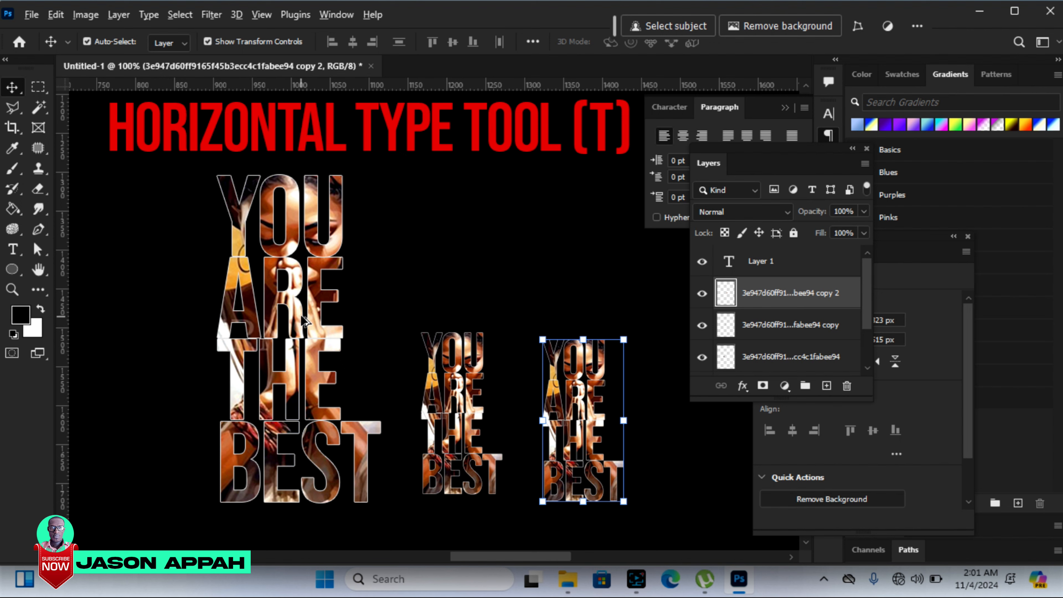
drag(304, 319, 152, 328)
drag(241, 173, 220, 218)
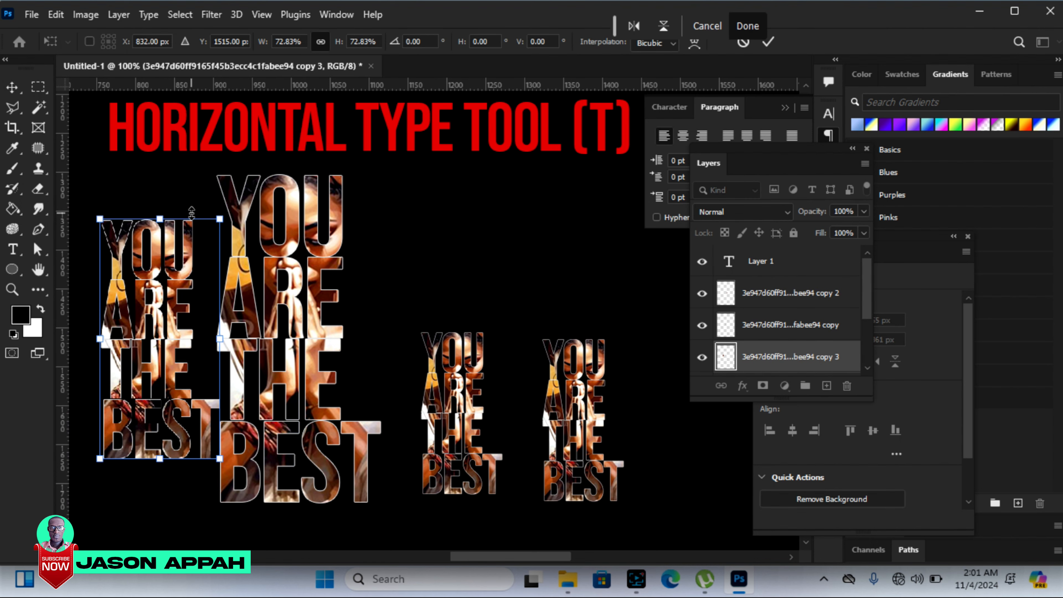
key(Return)
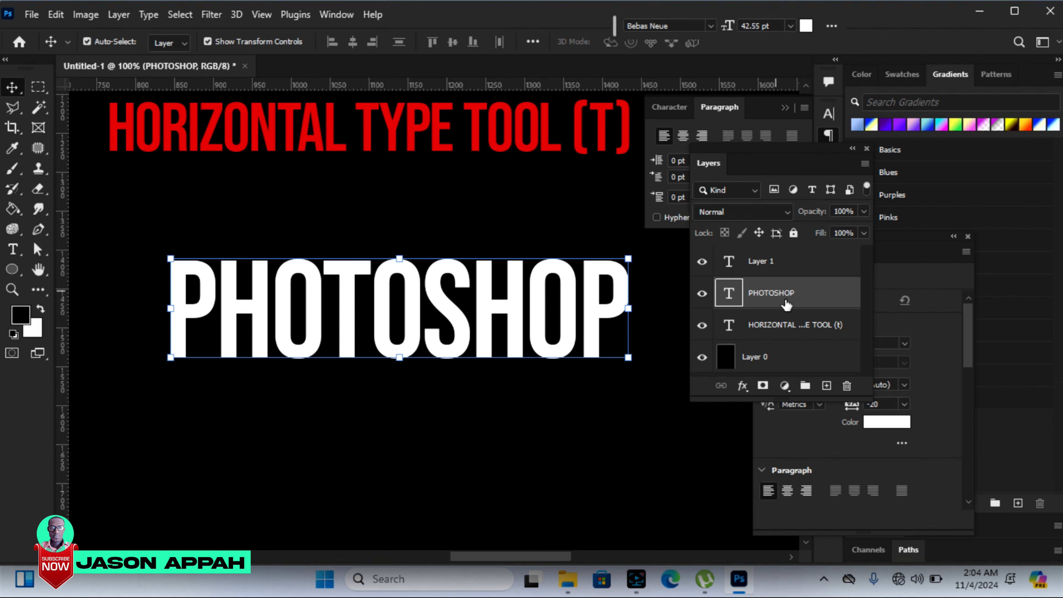
Step: Convert the PHOTOSHOP text layer to a shape and use Direct Selection to lengthen the first P's stem downward, to a shape height of about 303 px
right_click(770, 294)
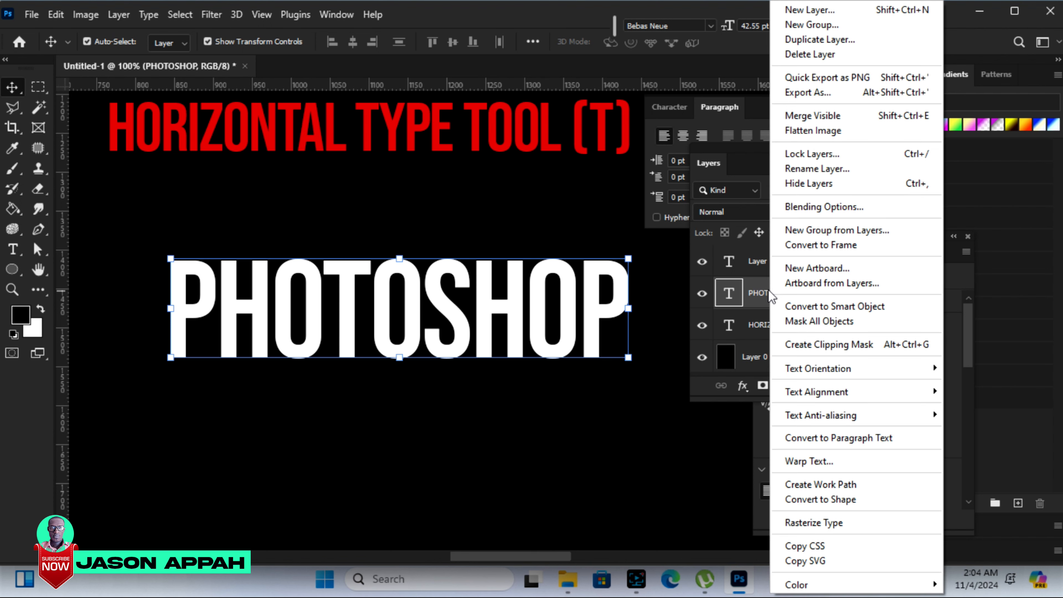
click(793, 501)
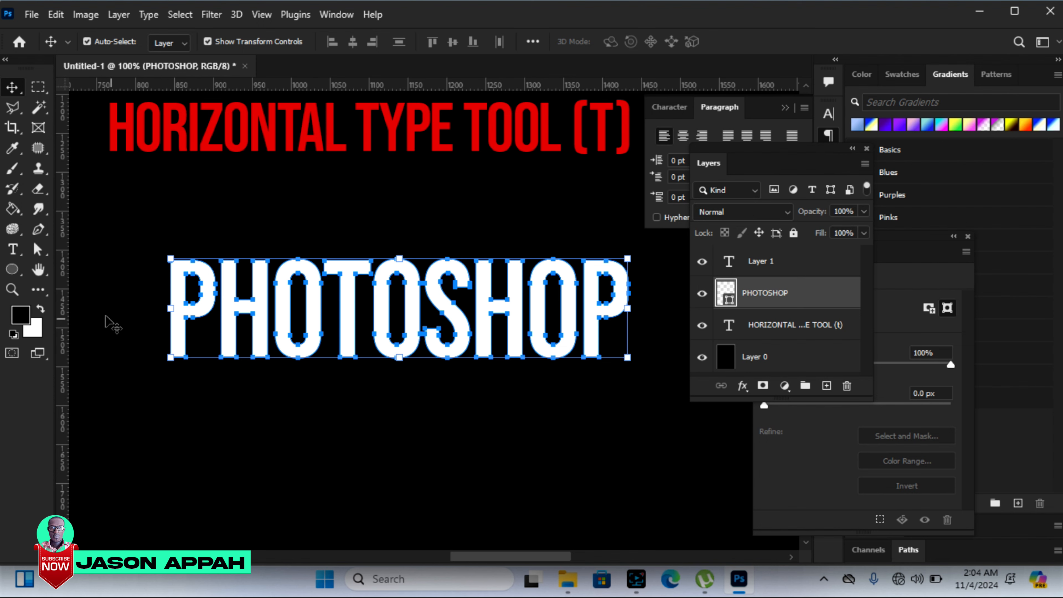
click(41, 256)
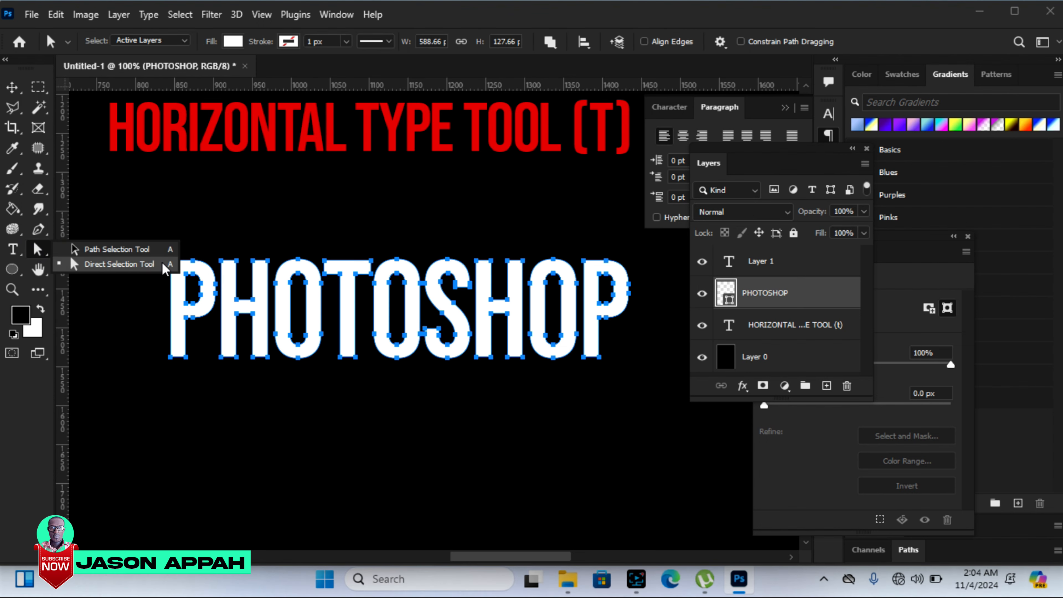
click(114, 265)
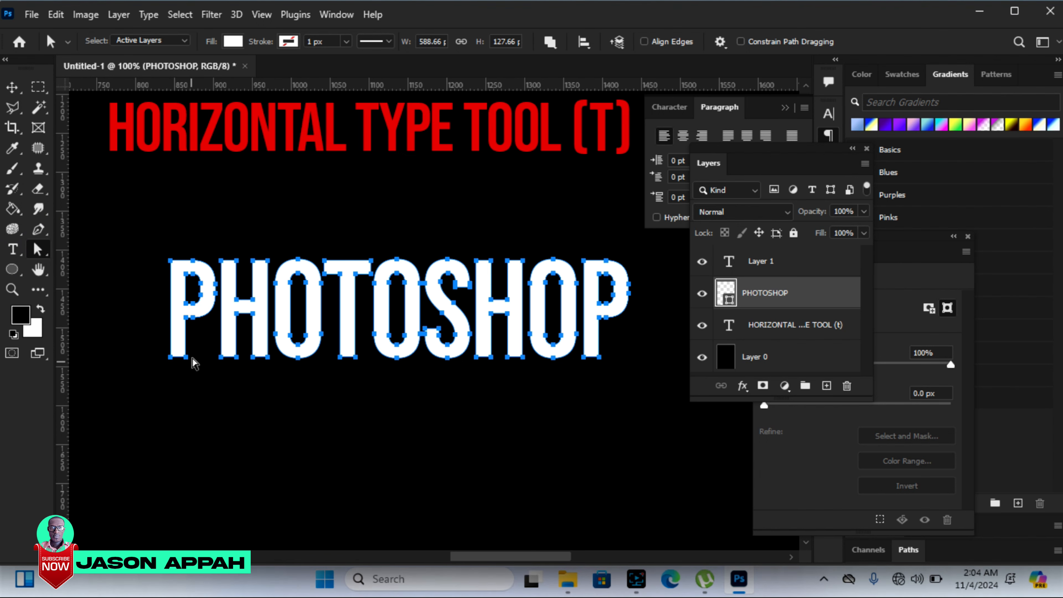
click(191, 386)
drag(191, 385, 155, 342)
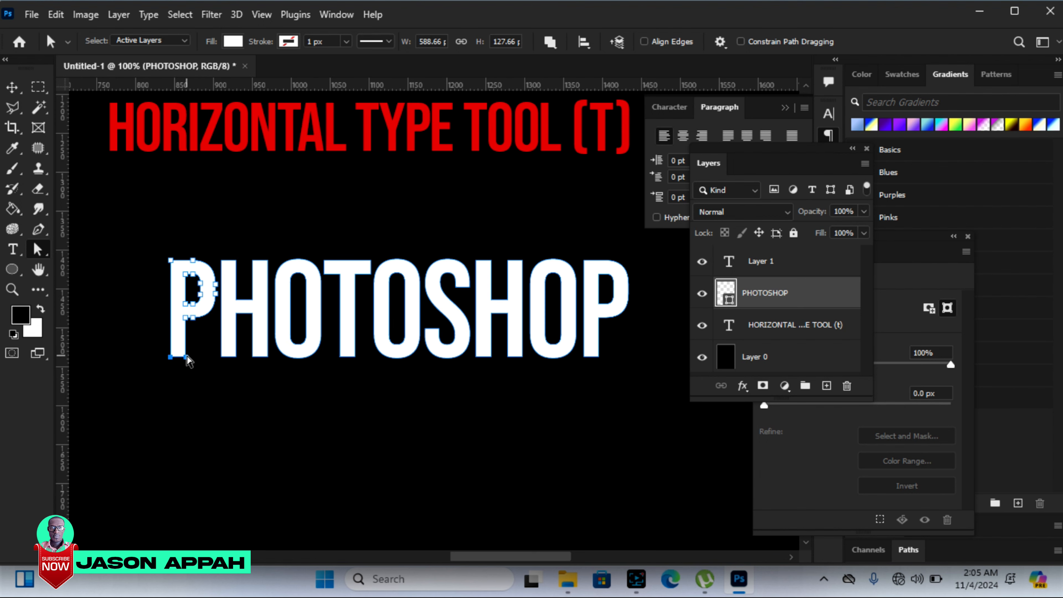
drag(188, 358, 187, 497)
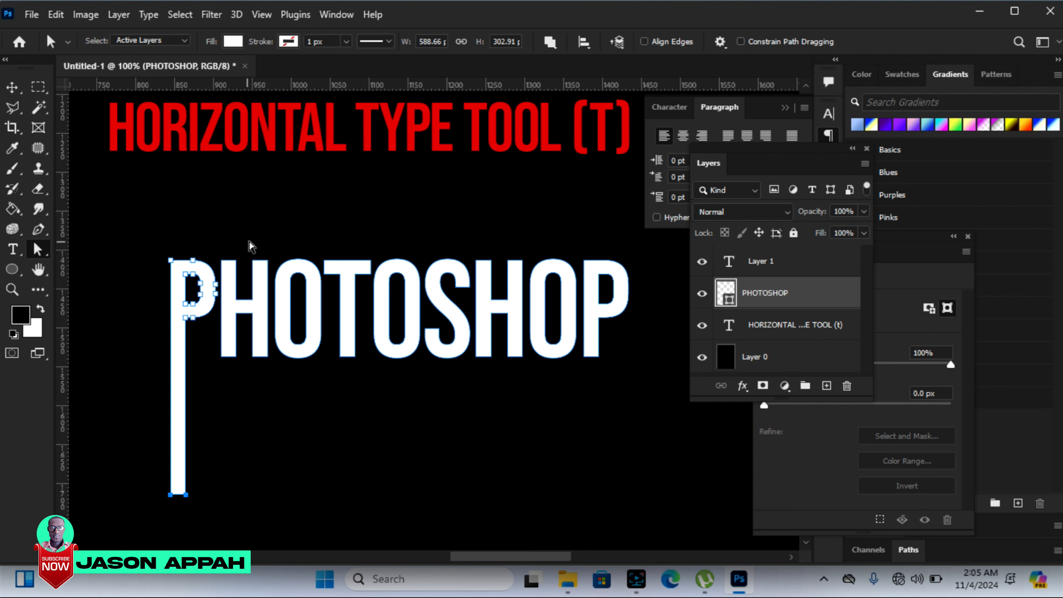
Step: Stretch the first H's right stem upward, to a shape height of about 417 px, and the second H's right stem downward
mouse_move(250, 237)
mouse_down()
mouse_move(248, 261)
mouse_move(272, 268)
mouse_move(268, 171)
mouse_up()
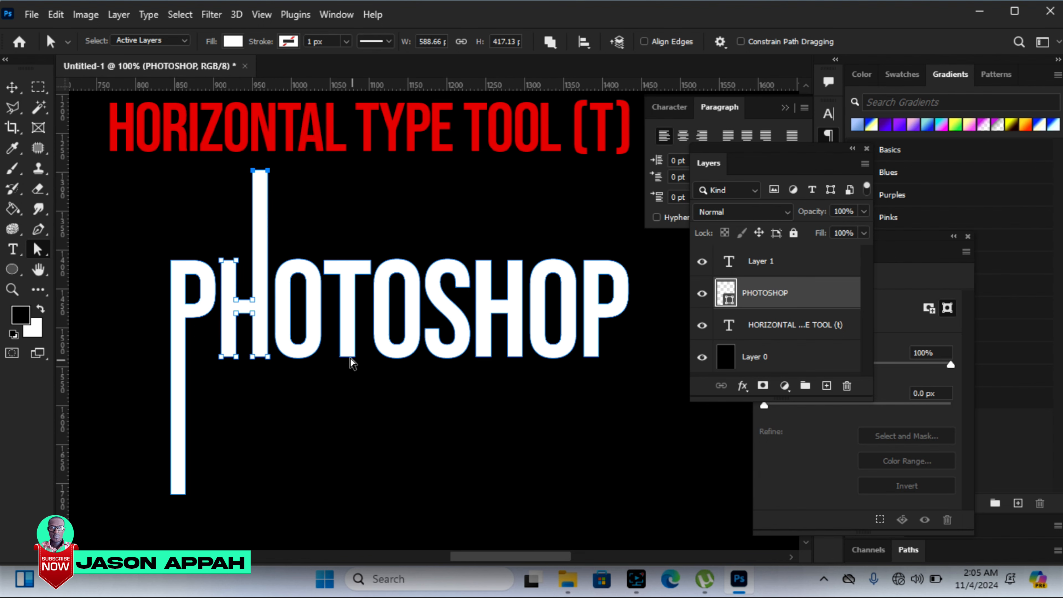
click(501, 348)
drag(523, 367, 520, 476)
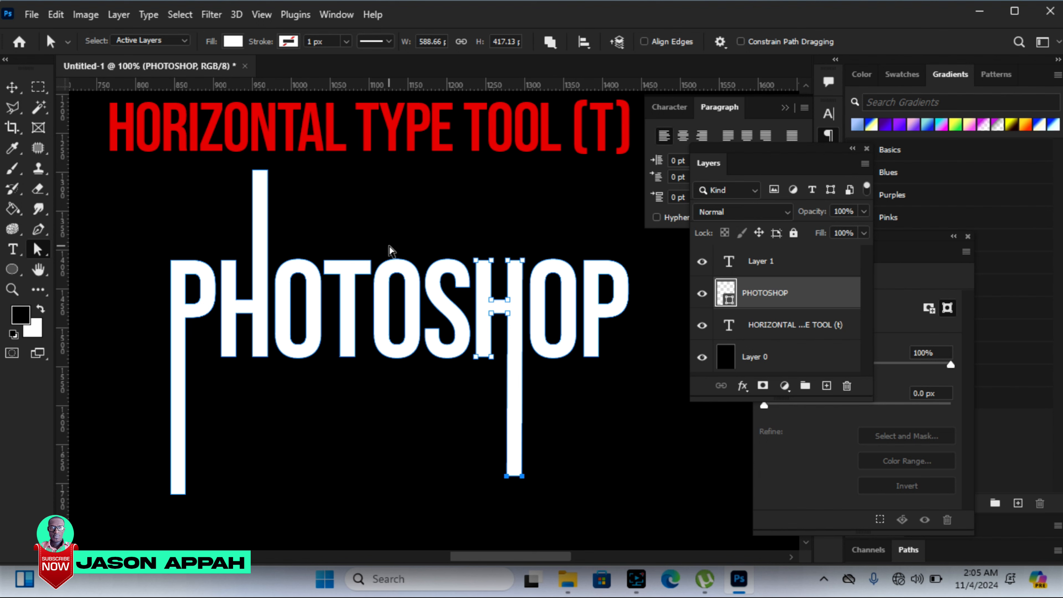
Step: Try pulling down the tops of the middle O's contours, undo it, and distort only its inner contour by moving upper anchor points down
drag(378, 235, 397, 317)
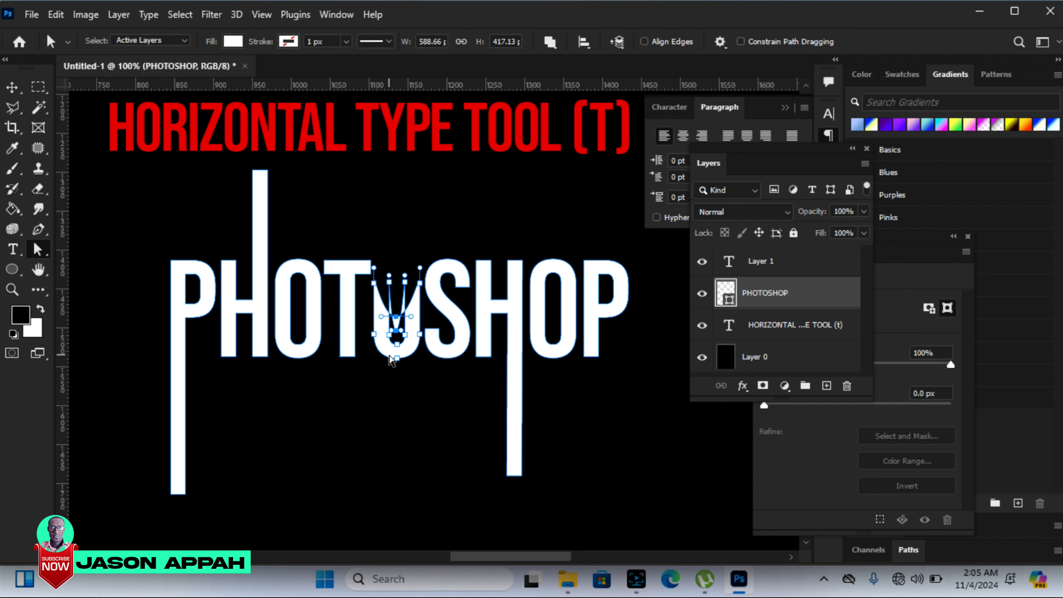
key(ctrl+z)
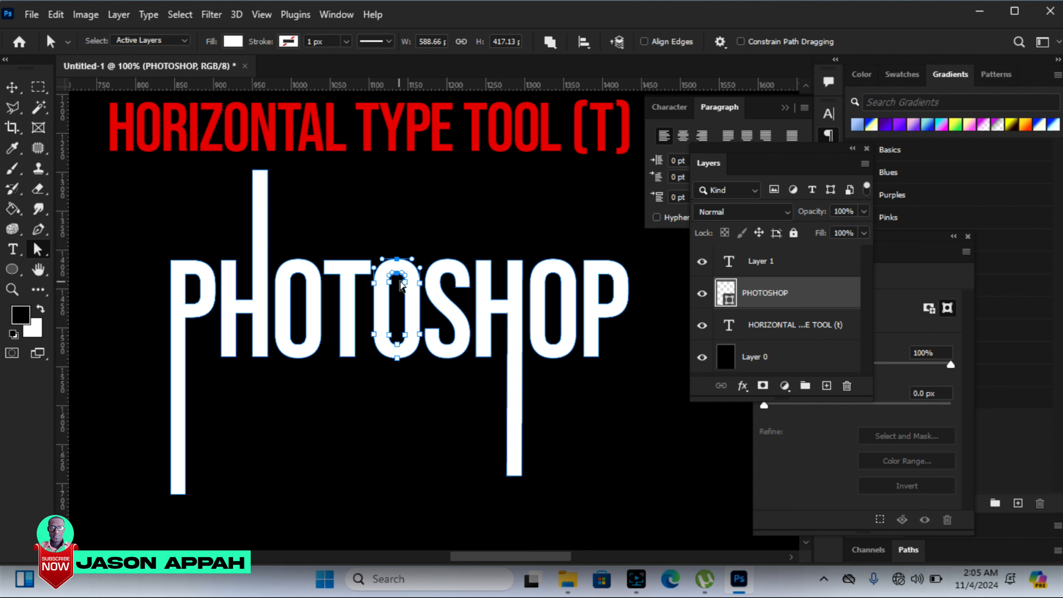
drag(407, 284, 394, 314)
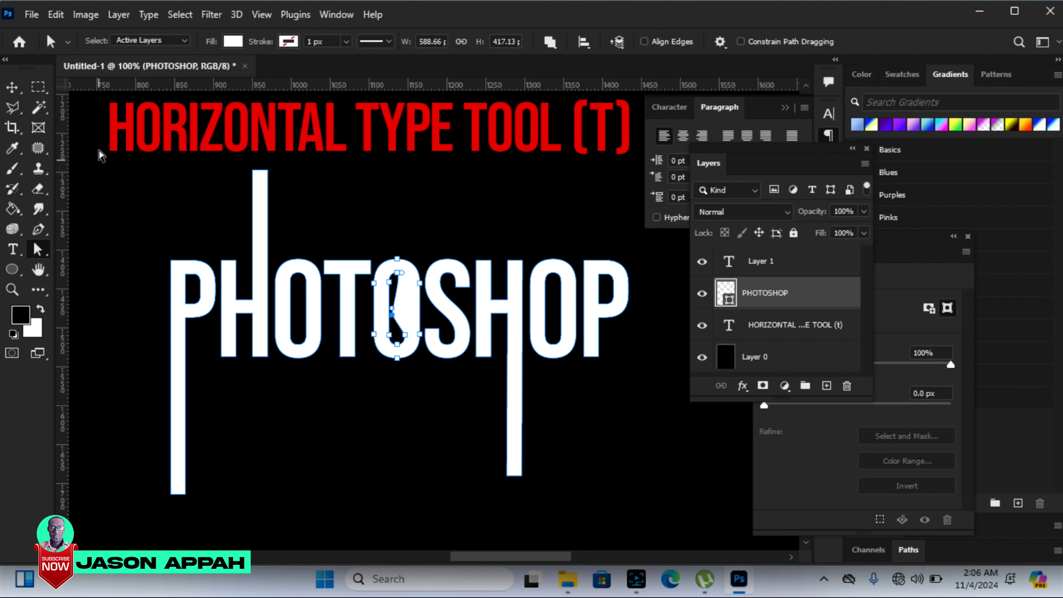
click(12, 87)
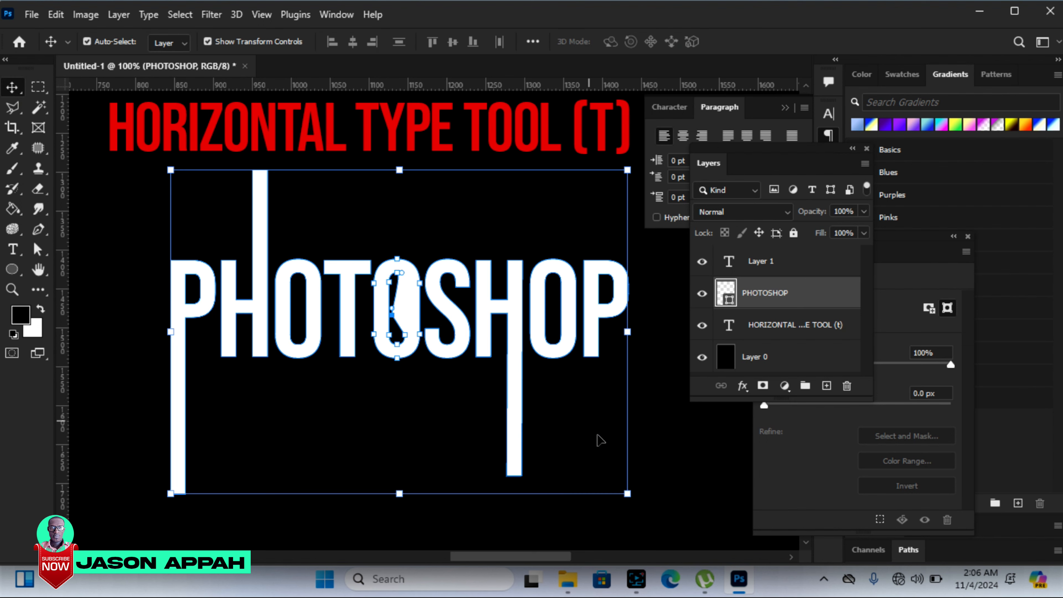
Step: Reduce the whole LOVE YOU text layer to a font size of 46 pt
click(668, 452)
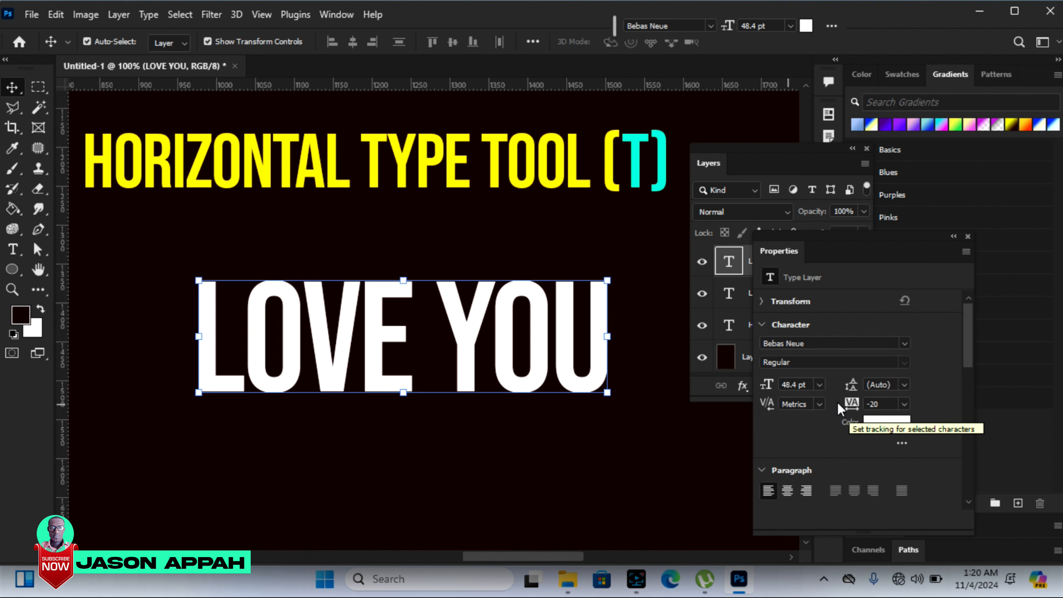
mouse_move(774, 385)
mouse_down()
mouse_move(793, 390)
mouse_move(771, 399)
mouse_up()
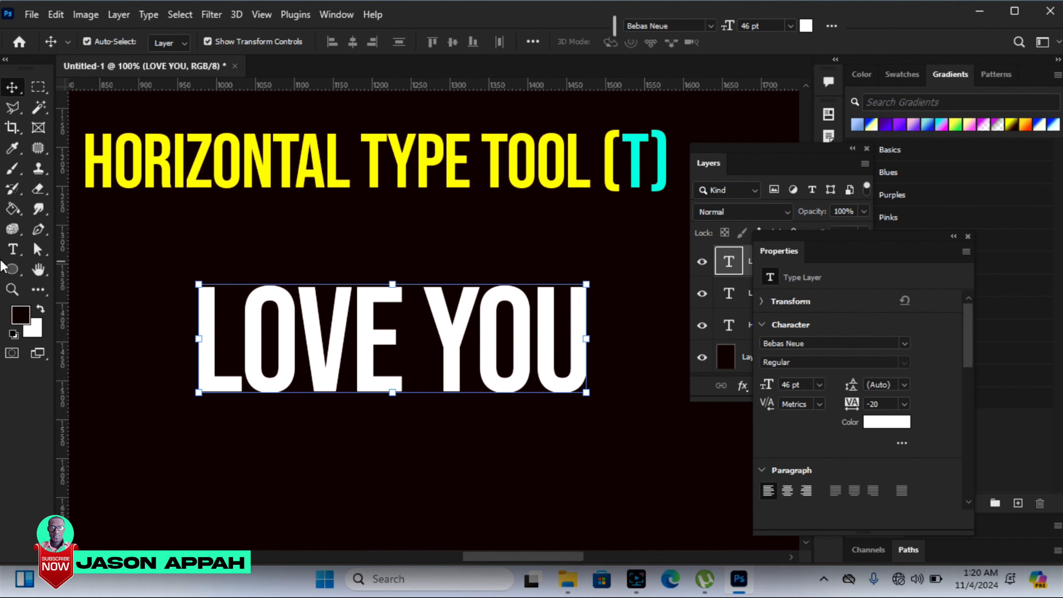
Step: Select only the word LOVE in the LOVE YOU text and enlarge it incrementally to 66.17 pt
click(13, 253)
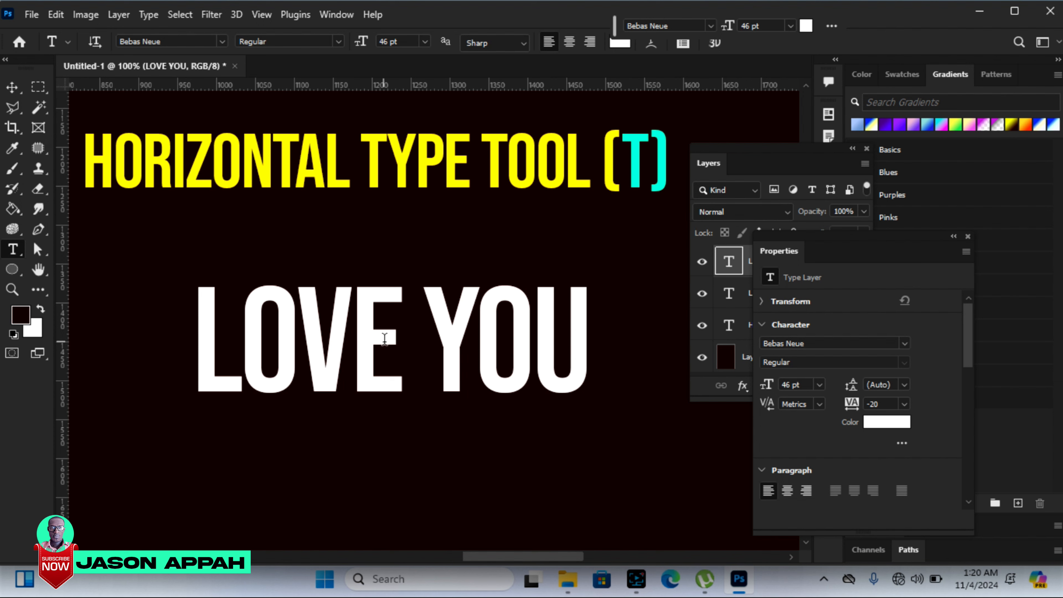
drag(402, 337, 206, 344)
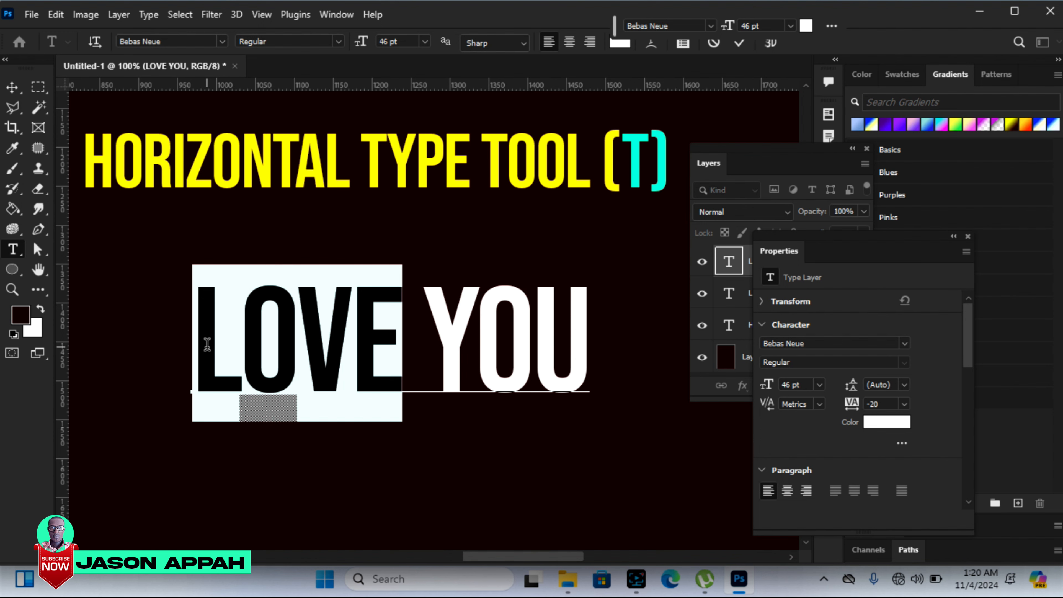
key(ctrl)
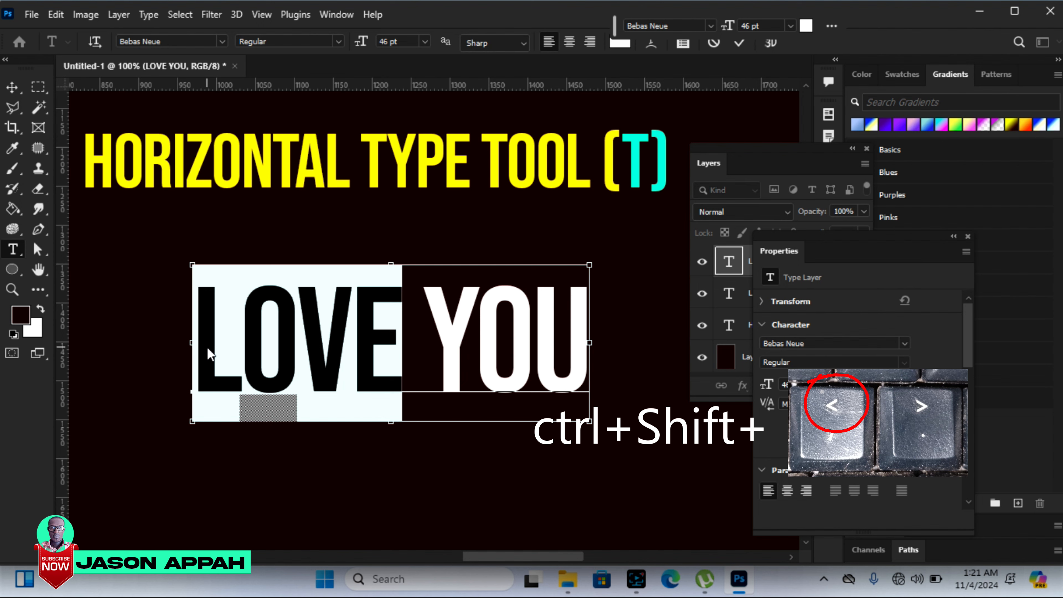
key(ctrl+shift+period)
key(ctrl+shift+period)
key(ctrl+shift+period)
key(ctrl+shift+period)
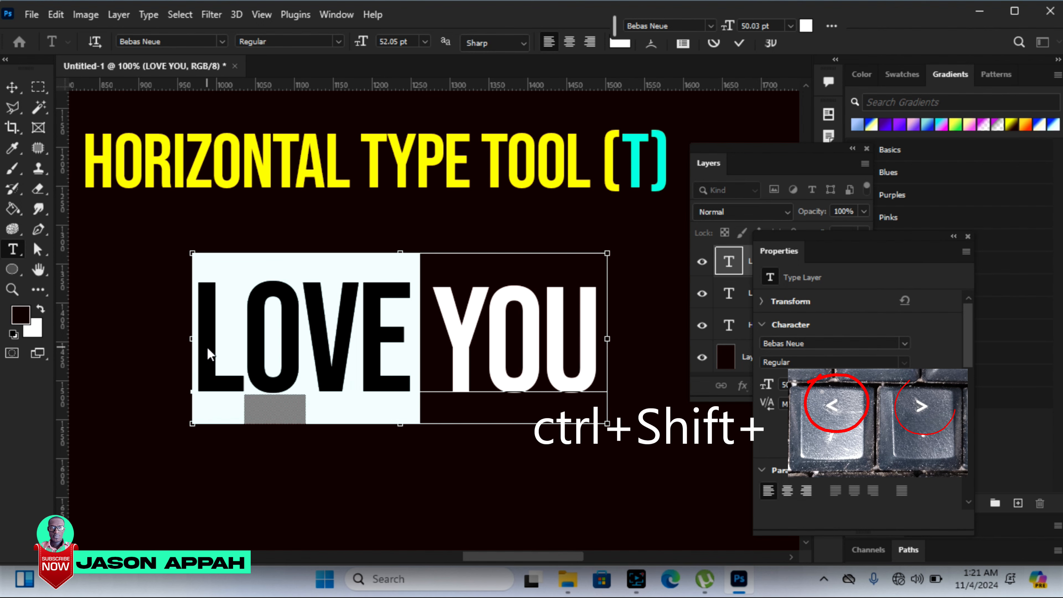
key(ctrl+shift+period)
key(ctrl+shift+period)
key(ctrl+shift+period)
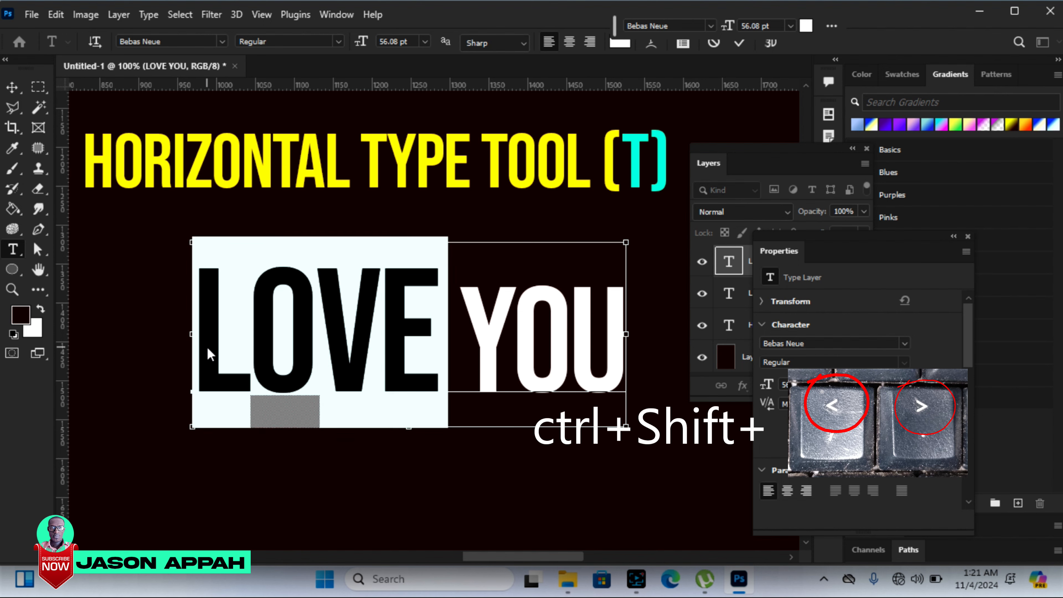
key(ctrl+shift+period)
key(ctrl+shift+period)
key(ctrl+shift+period)
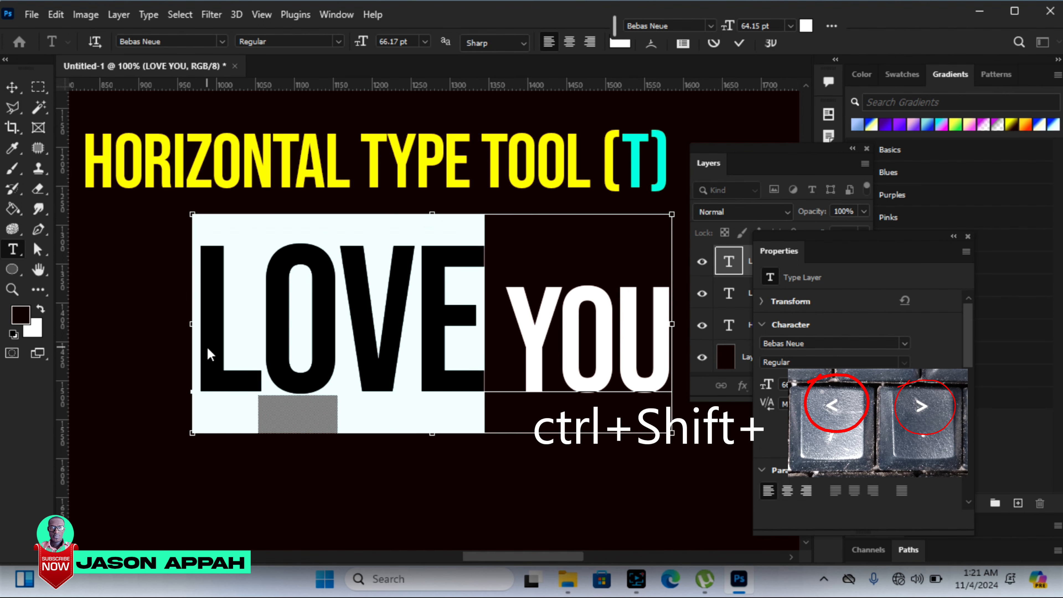
Step: Shrink the selected word LOVE incrementally to 23.82 pt
key(ctrl+shift+comma)
key(ctrl+shift+comma)
key(ctrl+shift+comma)
key(ctrl+shift+comma)
key(ctrl+shift+comma)
key(ctrl+shift+comma)
key(ctrl+shift+comma)
key(ctrl+shift+comma)
key(ctrl+shift+comma)
key(ctrl+shift+comma)
key(ctrl+shift+comma)
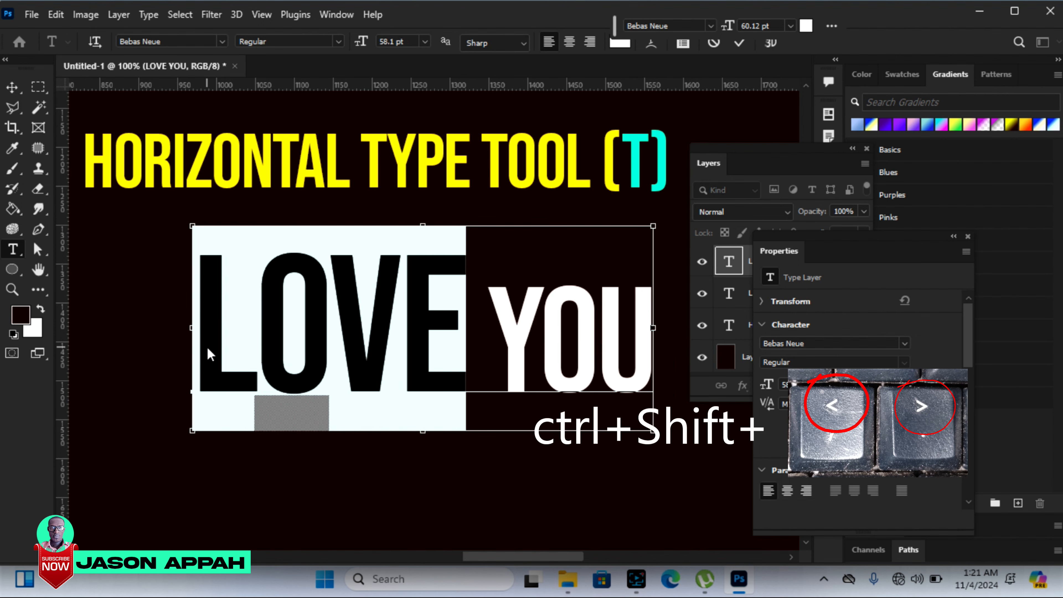
key(ctrl+shift+comma)
key(ctrl+shift+comma)
key(ctrl+shift+comma)
key(ctrl+shift+comma)
key(ctrl+shift+comma)
key(ctrl+shift+comma)
key(ctrl+shift+comma)
key(ctrl+shift+comma)
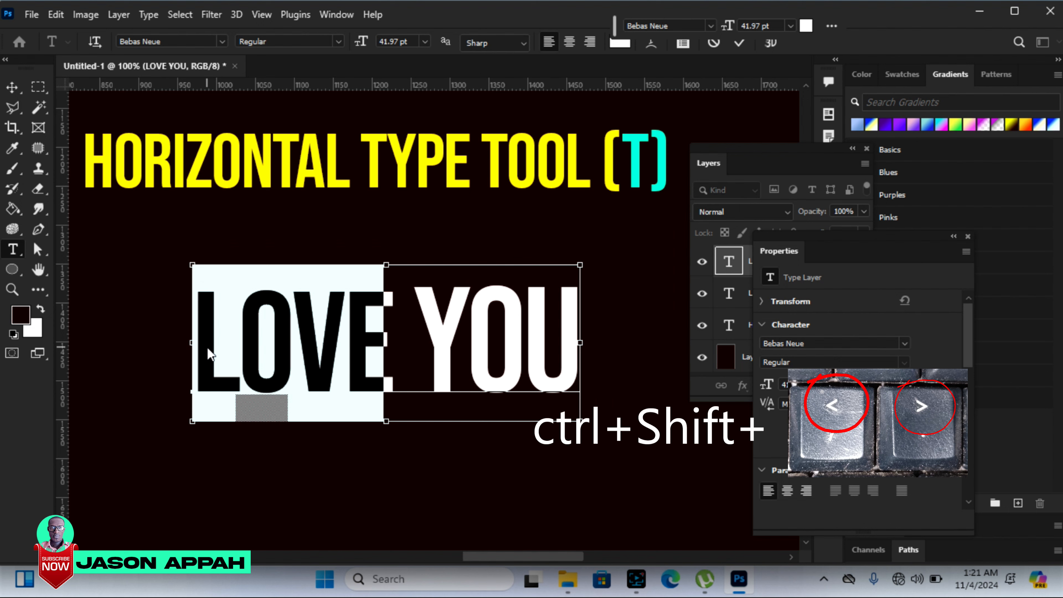
key(ctrl+shift+comma)
key(ctrl+shift+comma)
key(ctrl+shift+comma)
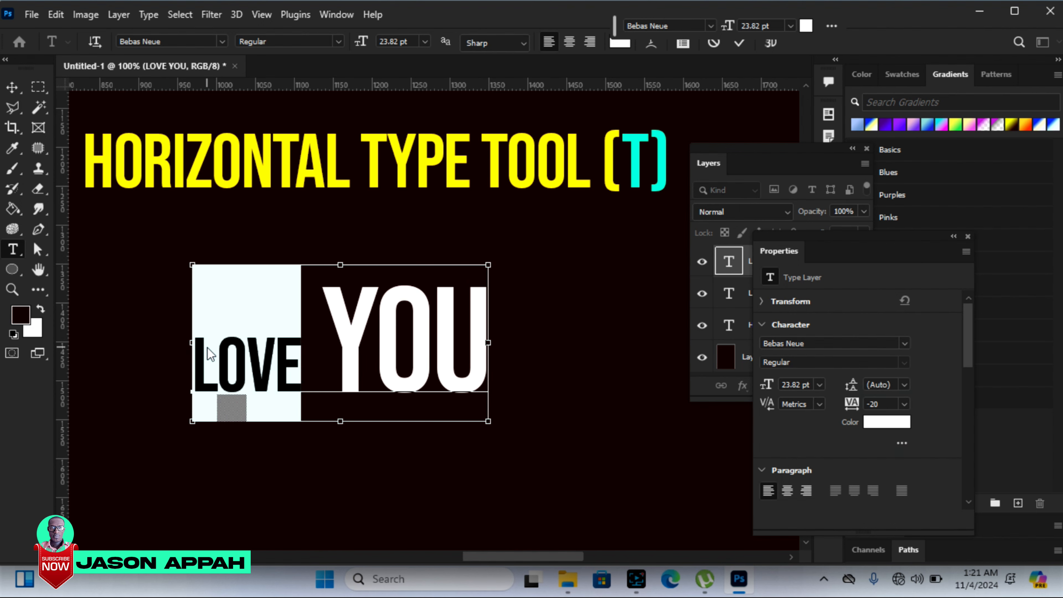
Step: Step the font size of the word LOVE up and down, ending at 43.98 pt
key(ctrl+shift+period)
key(ctrl+shift+period)
key(ctrl+shift+period)
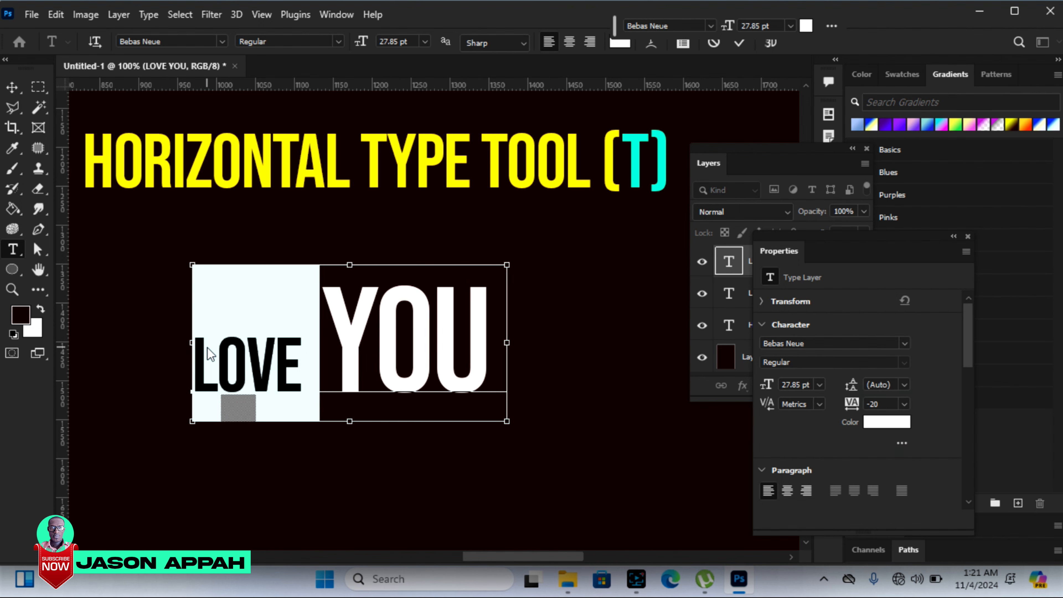
key(ctrl+shift+comma)
key(ctrl+shift+comma)
key(ctrl+shift+period)
key(ctrl+shift+period)
key(ctrl+shift+period)
key(ctrl+shift+period)
key(ctrl+shift+period)
key(ctrl+shift+period)
key(ctrl+shift+period)
key(ctrl+shift+period)
key(ctrl+shift+period)
key(ctrl+shift+period)
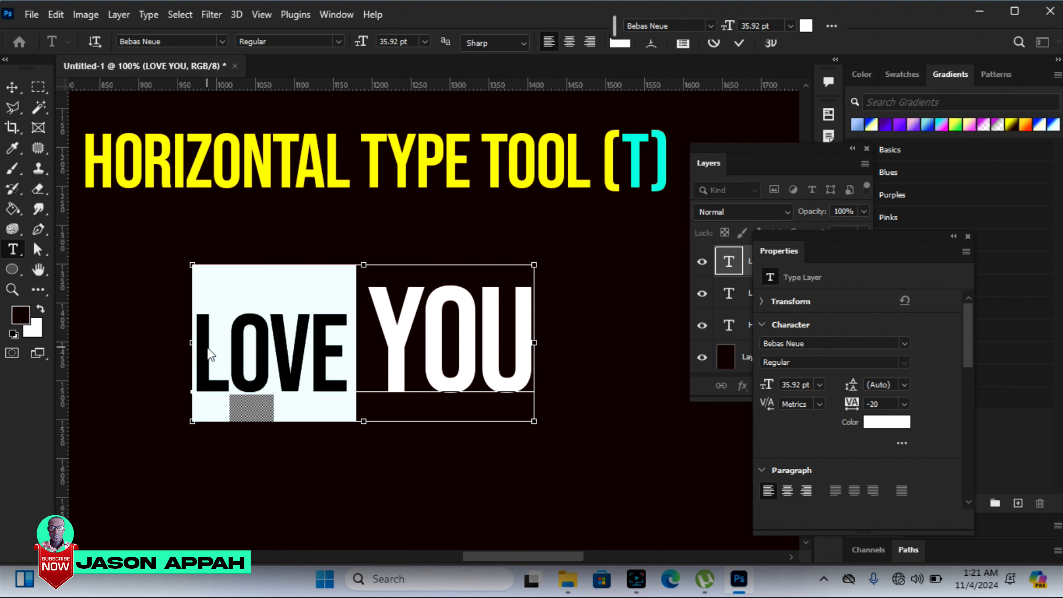
key(ctrl+shift+comma)
key(ctrl+shift+comma)
key(ctrl+shift+comma)
key(ctrl+shift+comma)
key(ctrl+shift+comma)
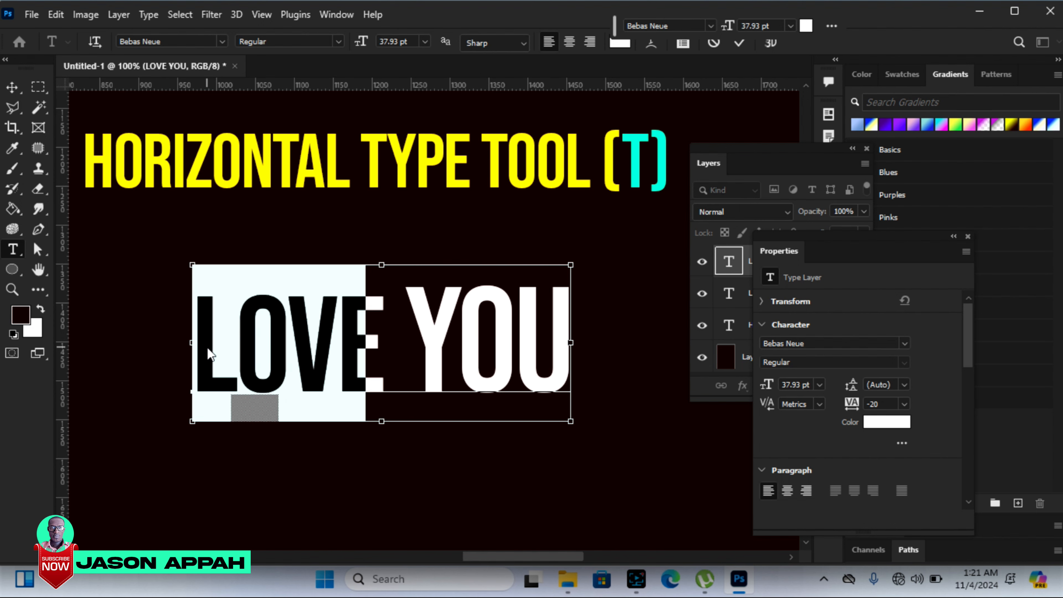
key(ctrl+shift+period)
key(ctrl+shift+period)
key(ctrl+shift+period)
key(ctrl+shift+period)
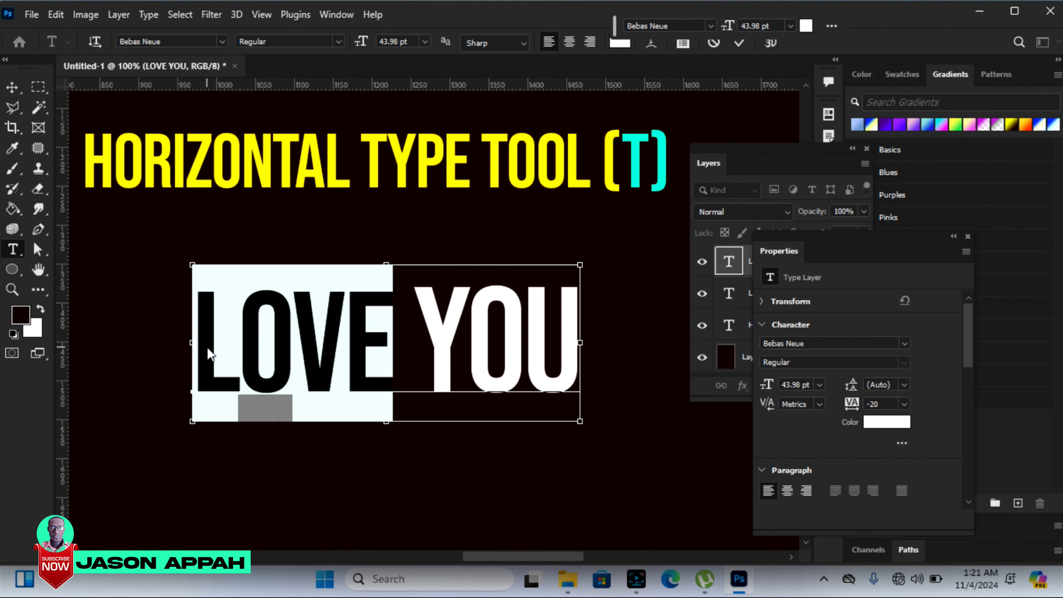
Step: Select the entire LOVE YOU text and incrementally enlarge, then shrink, both words together
drag(194, 340, 555, 361)
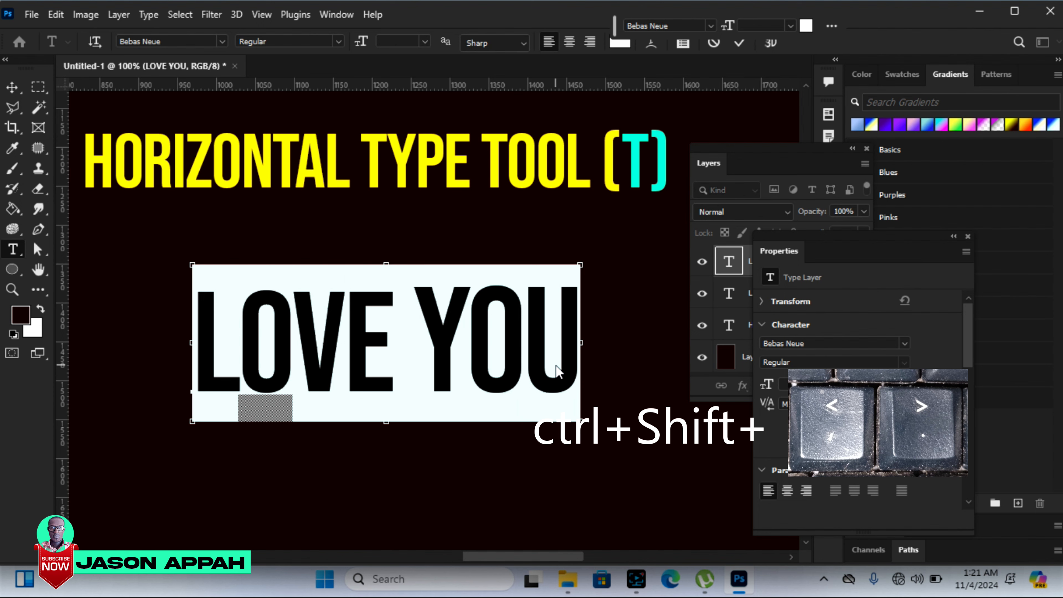
key(ctrl+shift+period)
key(ctrl+shift+period)
key(ctrl+shift+period)
key(ctrl+shift+period)
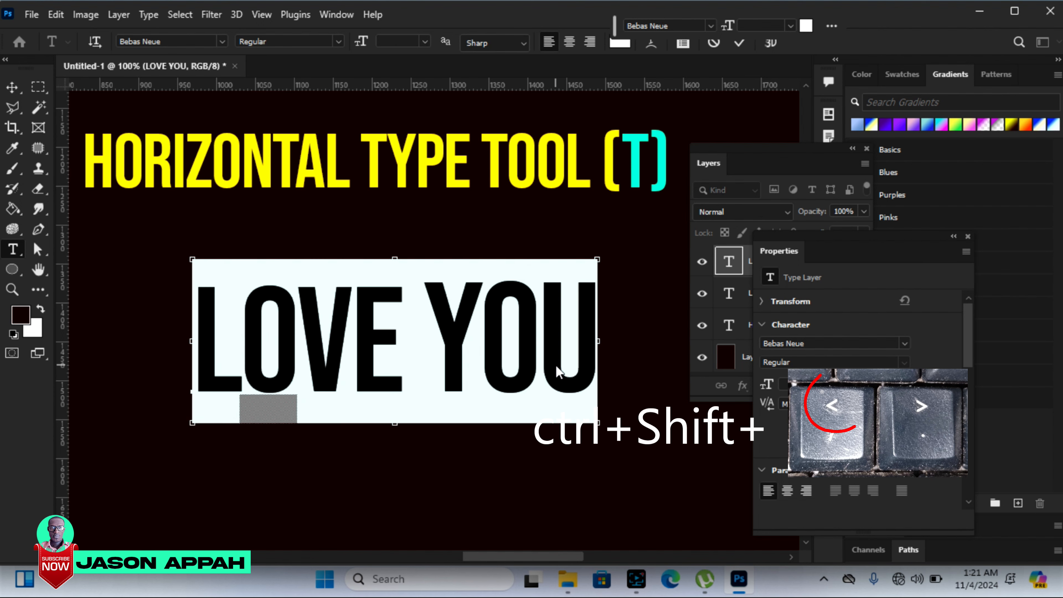
key(ctrl+shift+comma)
key(ctrl+shift+comma)
key(ctrl+shift+comma)
key(ctrl+shift+comma)
key(ctrl+shift+comma)
key(ctrl+shift+comma)
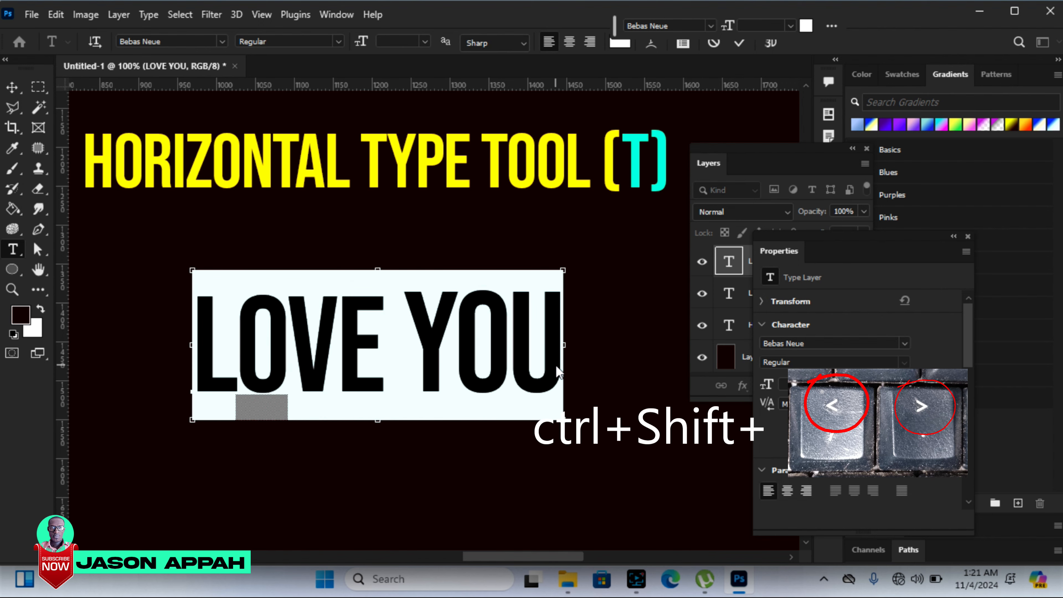
Step: Keep stepping both words of LOVE YOU larger and smaller, restore LOVE to 43.98 pt and YOU to 46 pt, and commit the edit
key(ctrl+shift+period)
key(ctrl+shift+period)
key(ctrl+shift+period)
key(ctrl+shift+comma)
key(ctrl+shift+comma)
key(ctrl+shift+comma)
key(ctrl+shift+comma)
key(ctrl+shift+period)
key(ctrl+shift+period)
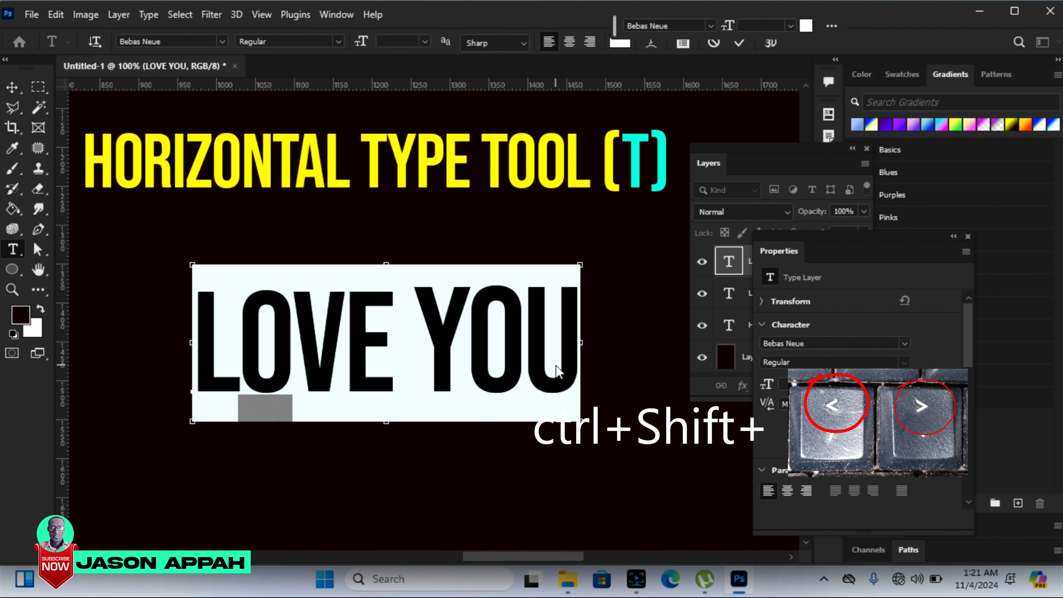
key(ctrl+shift+comma)
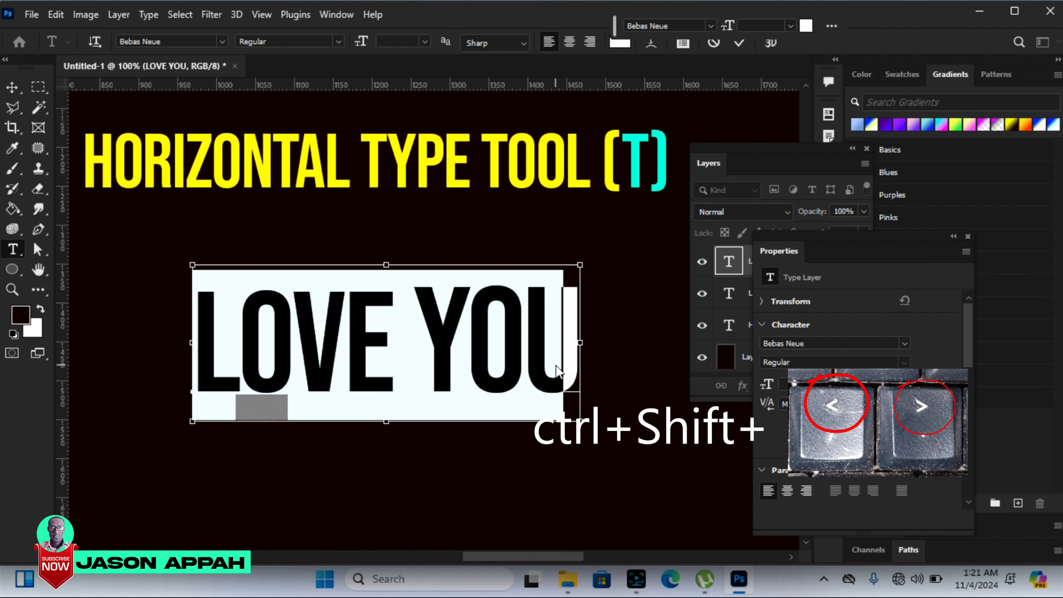
key(ctrl+shift+comma)
key(ctrl+shift+period)
key(ctrl+shift+period)
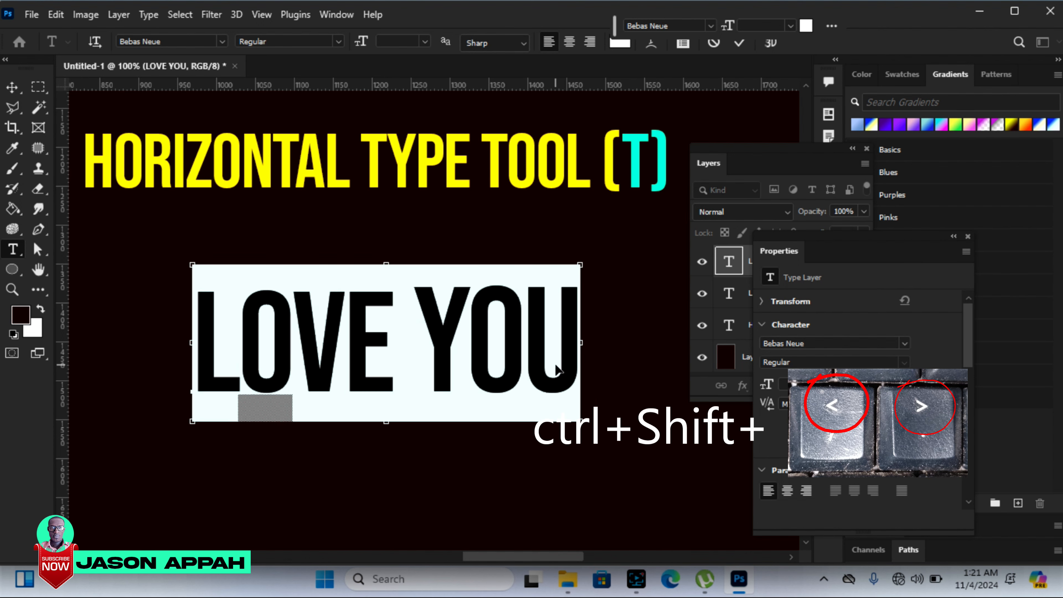
click(12, 87)
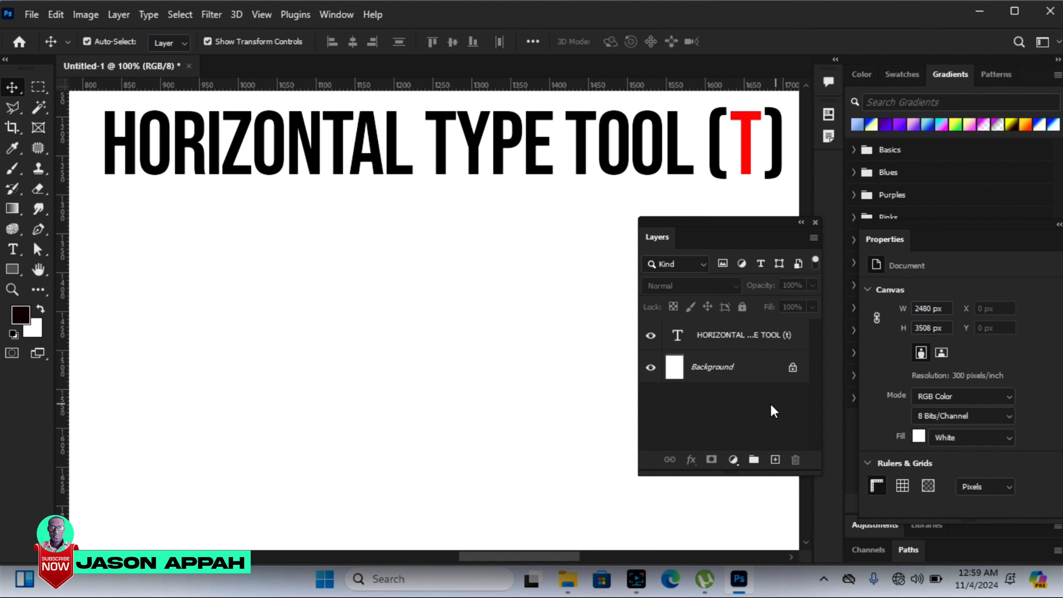
Step: Draw an open three-point Pen path shaped like an inverted V below the title, about 455 px wide and 225 px high
click(40, 231)
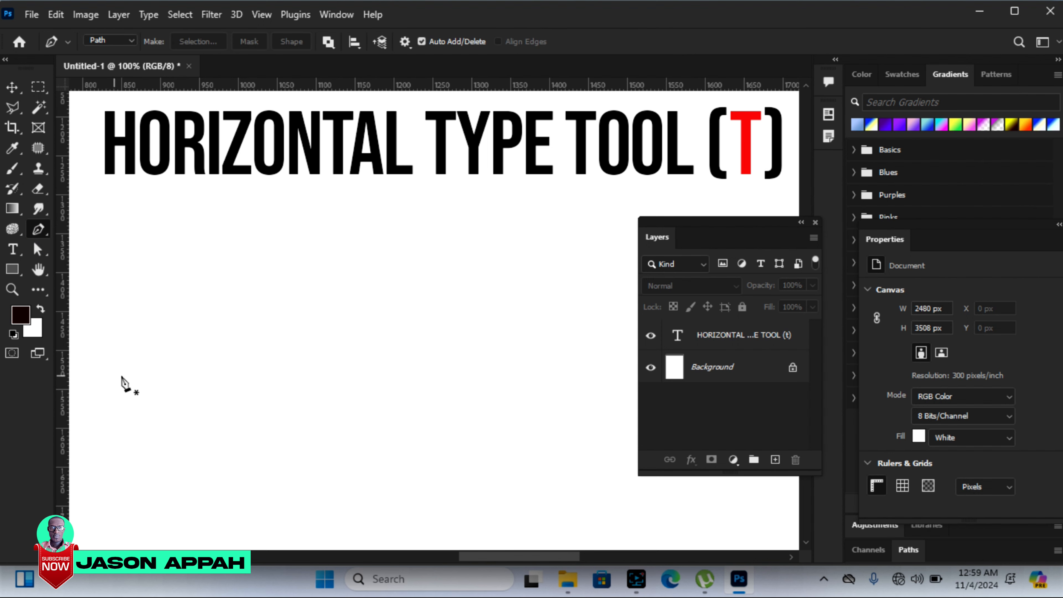
click(155, 405)
click(370, 252)
click(510, 427)
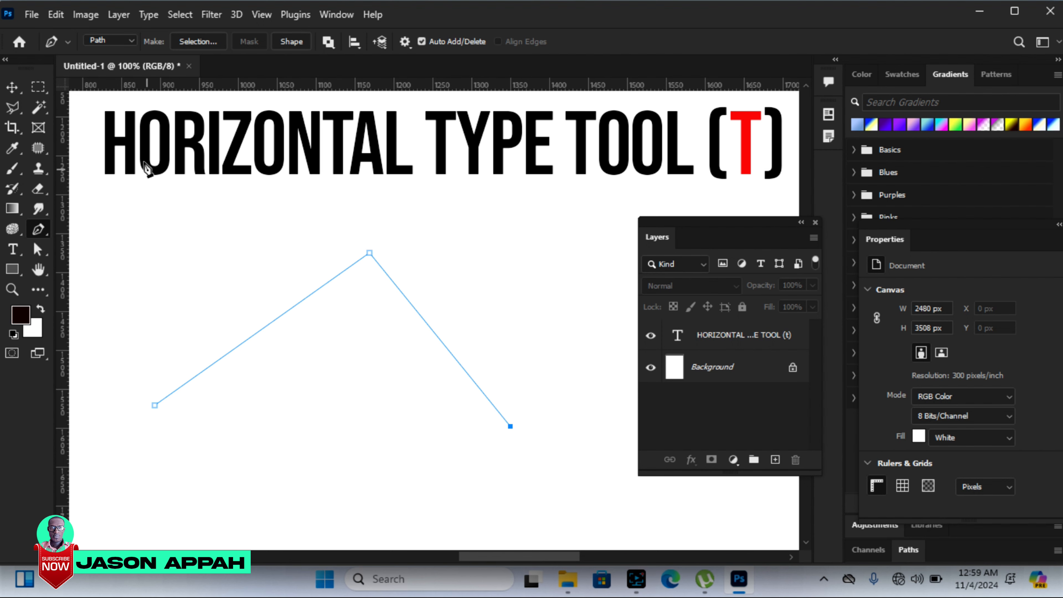
click(12, 87)
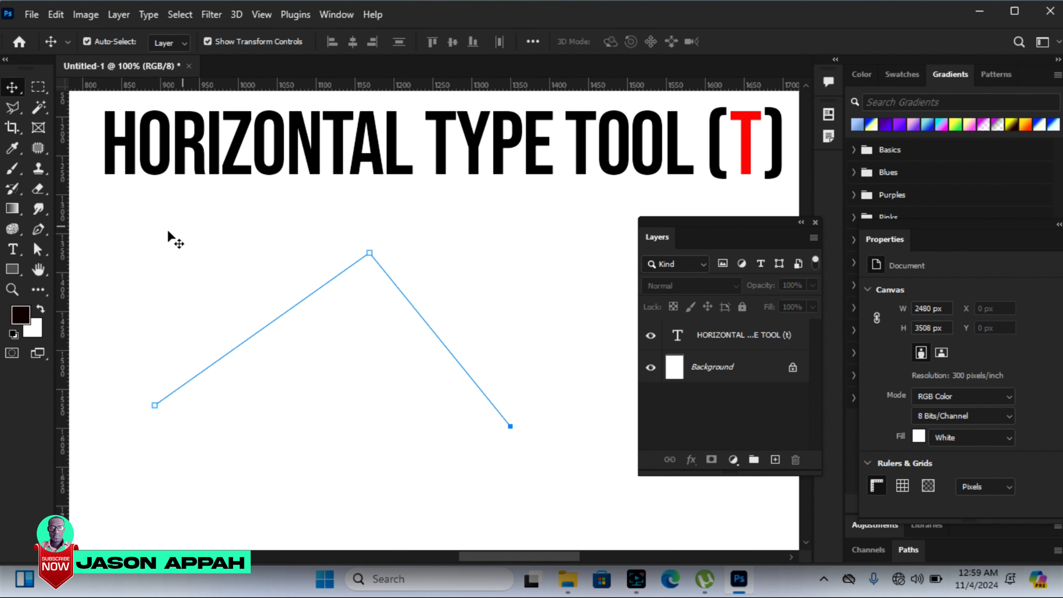
Step: Start horizontal type on the path near its lower-left end and set the font size to 10 pt
click(14, 253)
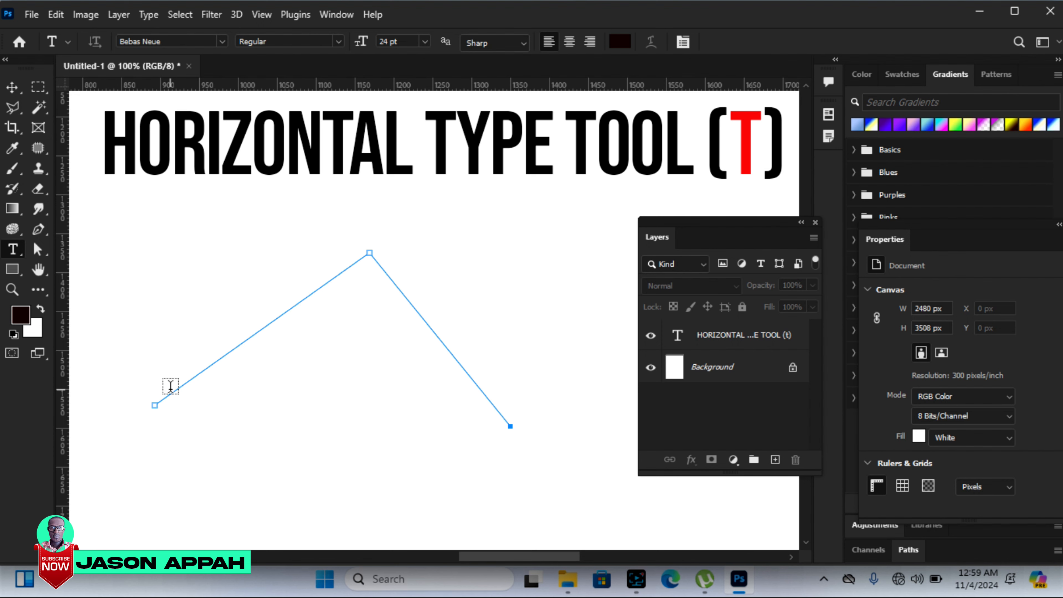
click(12, 289)
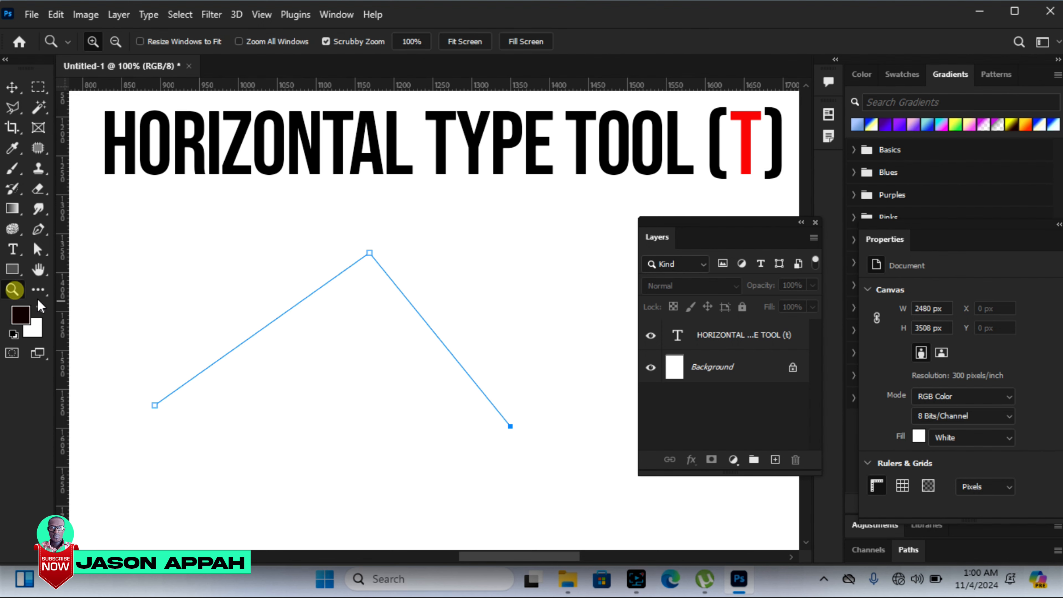
click(147, 405)
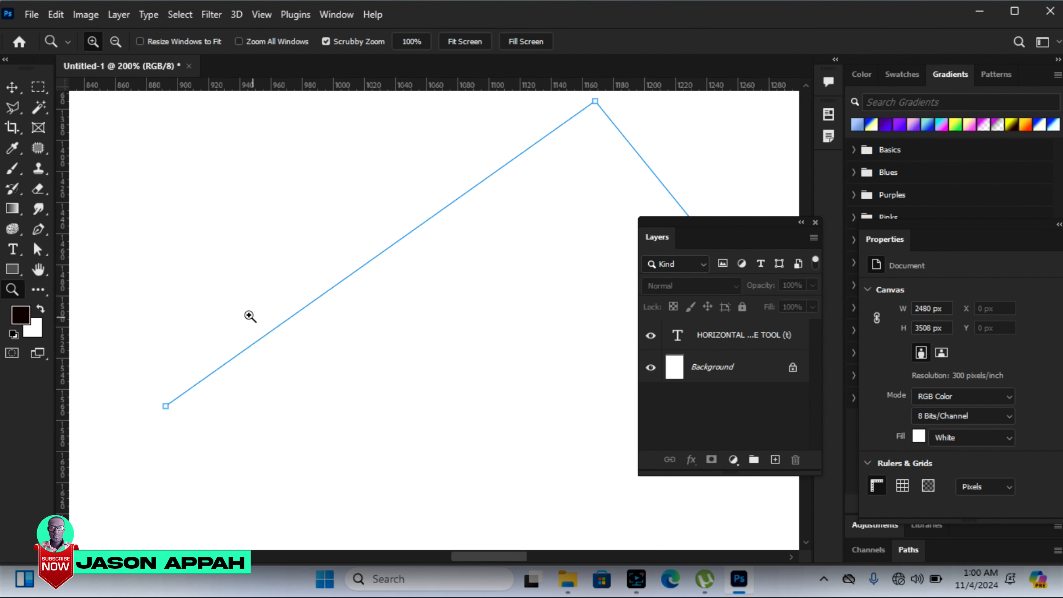
drag(775, 222, 619, 306)
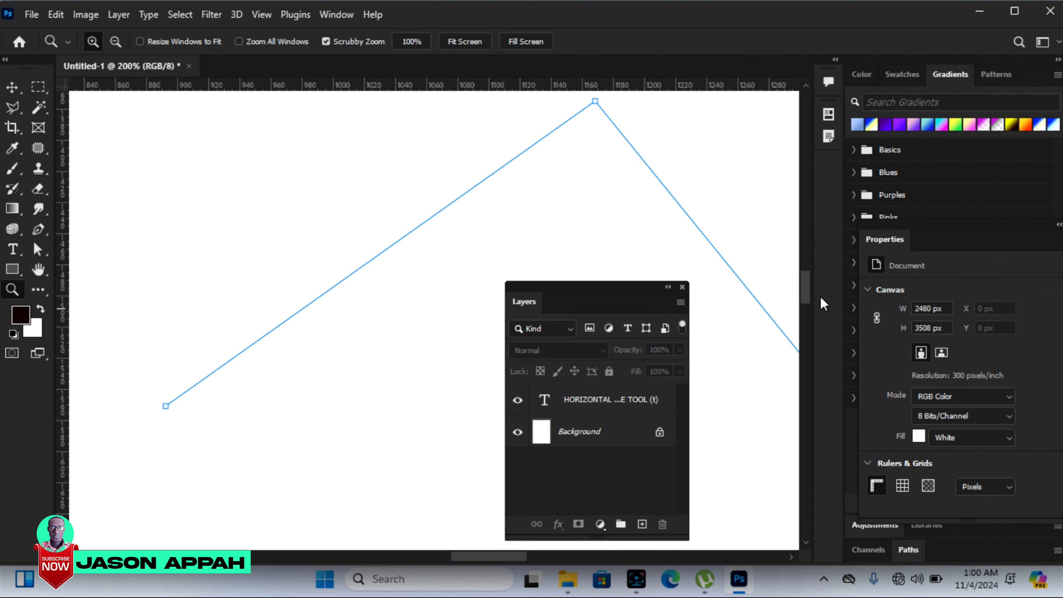
drag(811, 289, 816, 293)
drag(482, 556, 486, 556)
click(12, 250)
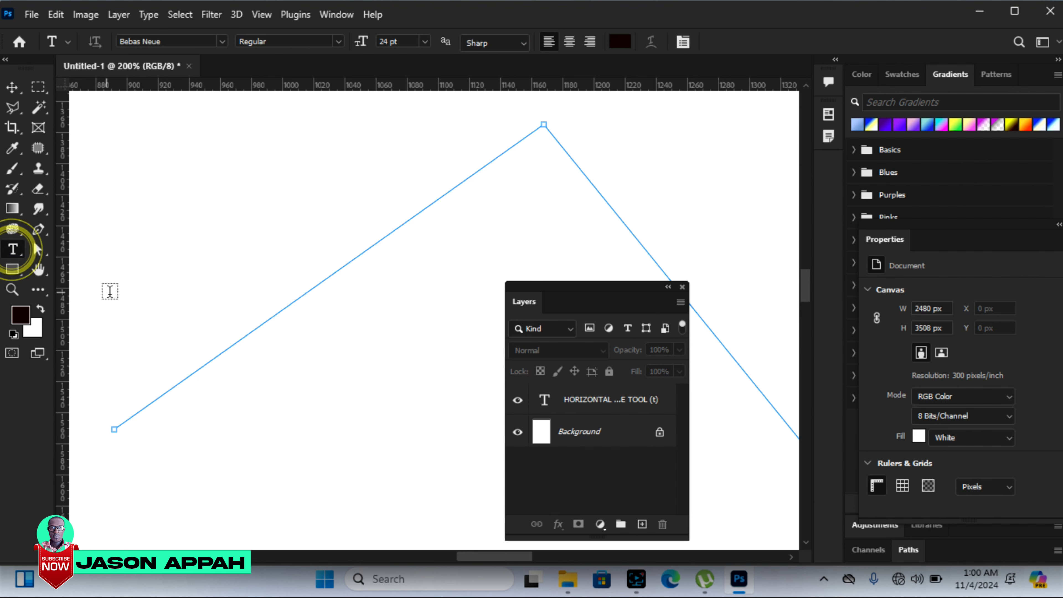
click(133, 411)
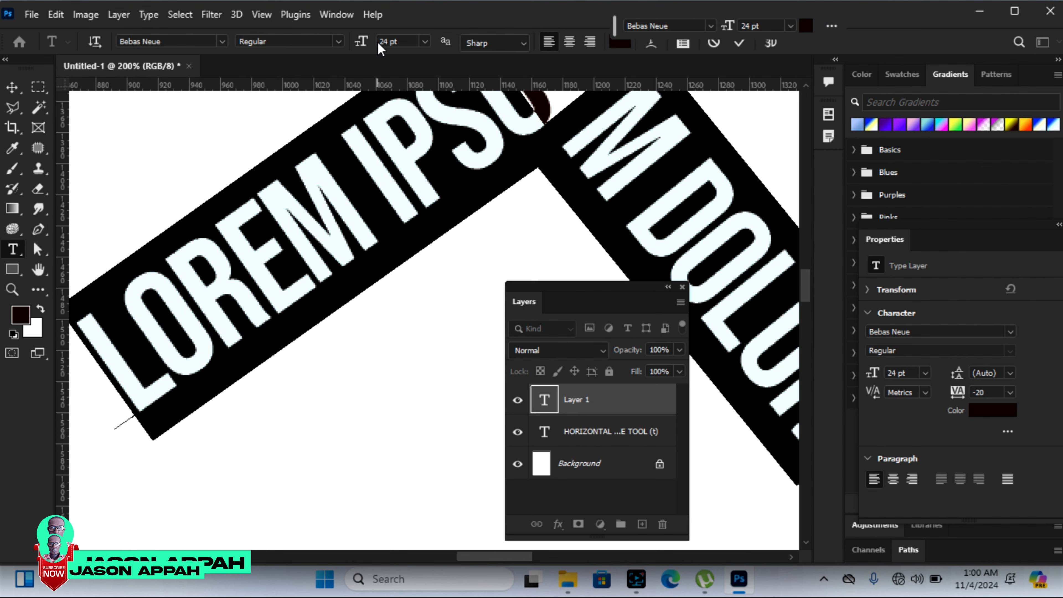
drag(362, 43, 354, 47)
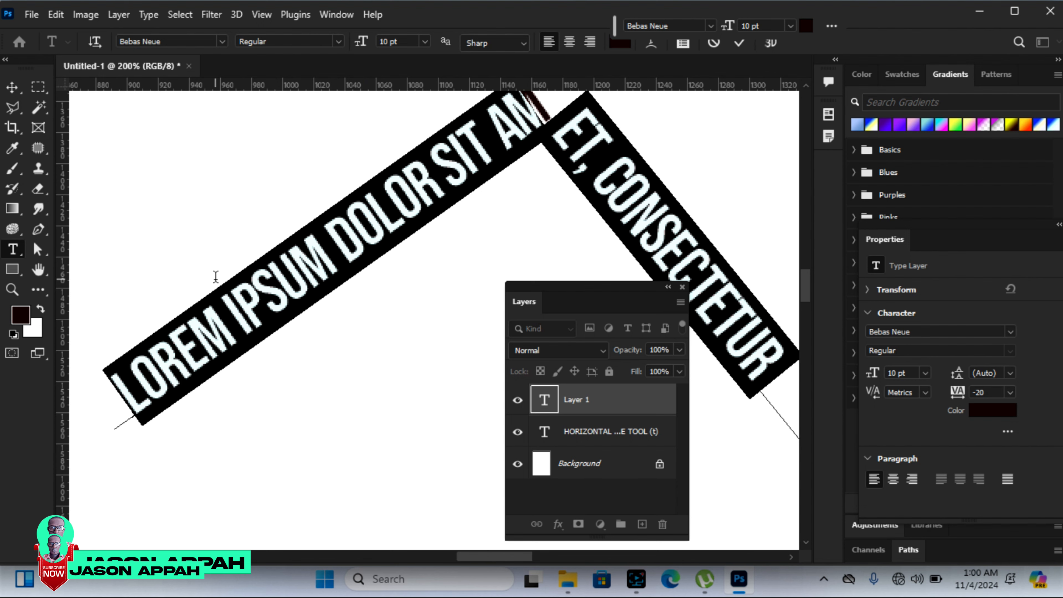
Step: Enter the text "CREATIVTY IS VERY IMPORTANT TO EVERY DESIGNER" along the inverted-V path
text(CREATIVTY IS VERY)
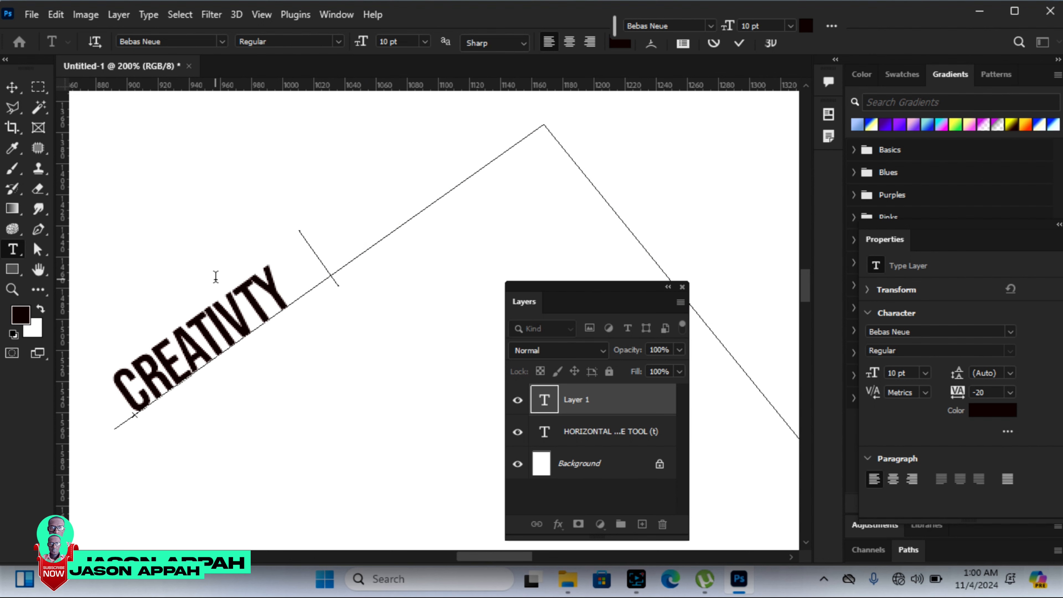
text( IMPOR5)
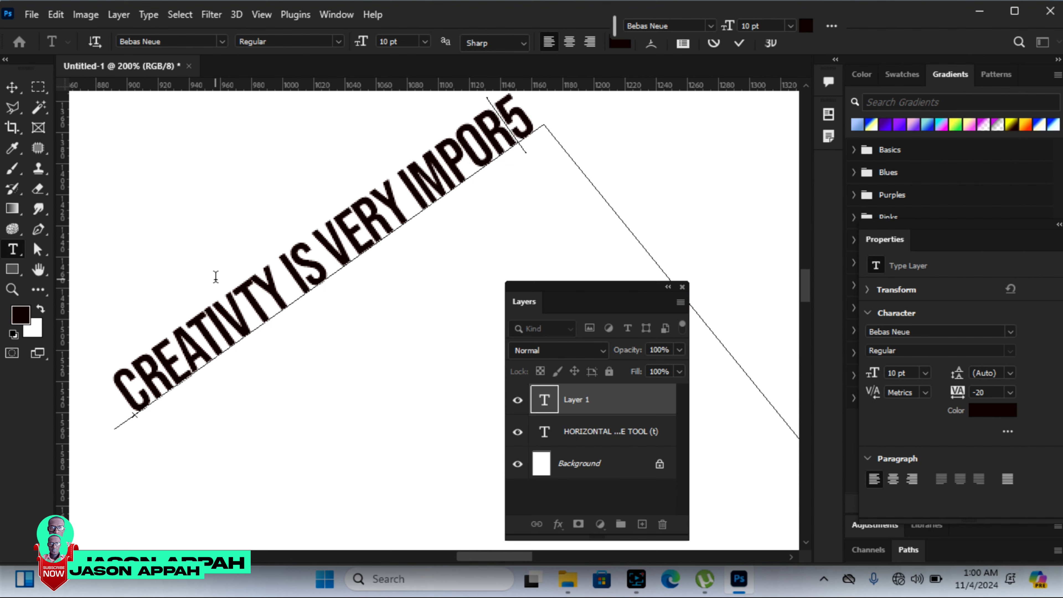
key(BackSpace)
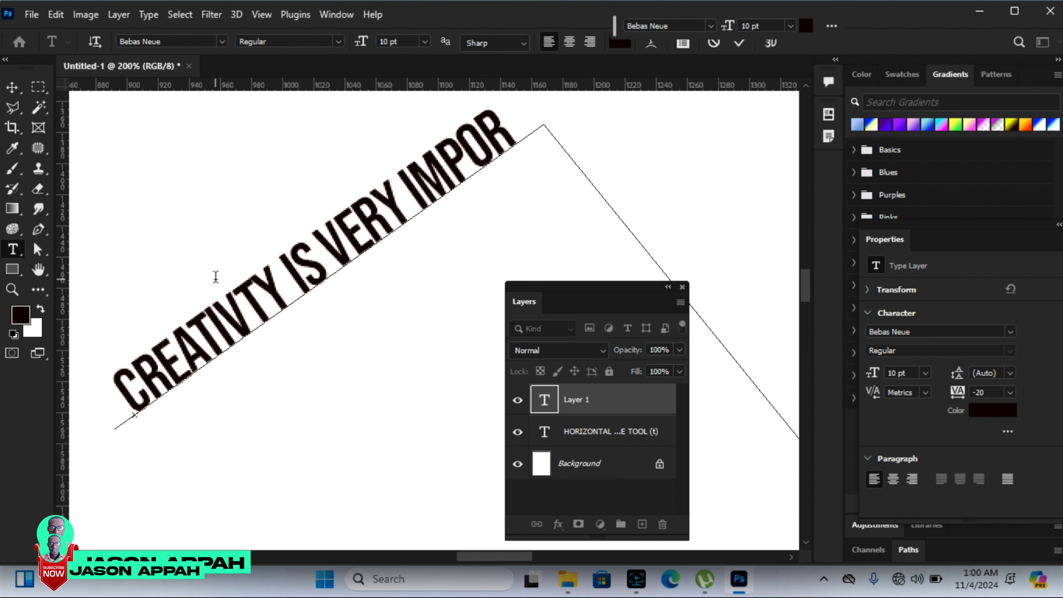
text(TM)
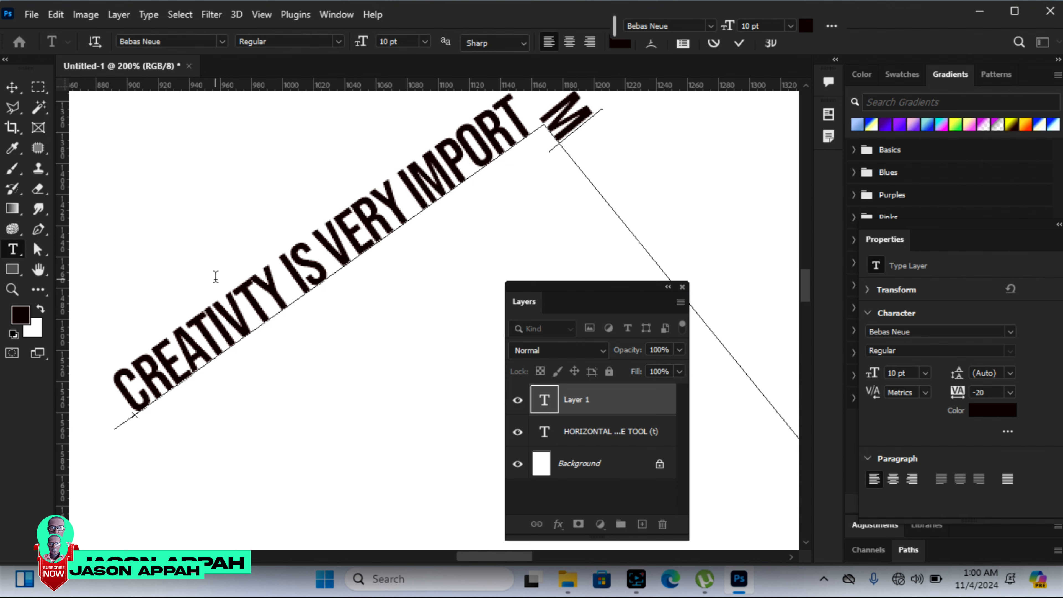
key(BackSpace)
text(ANT)
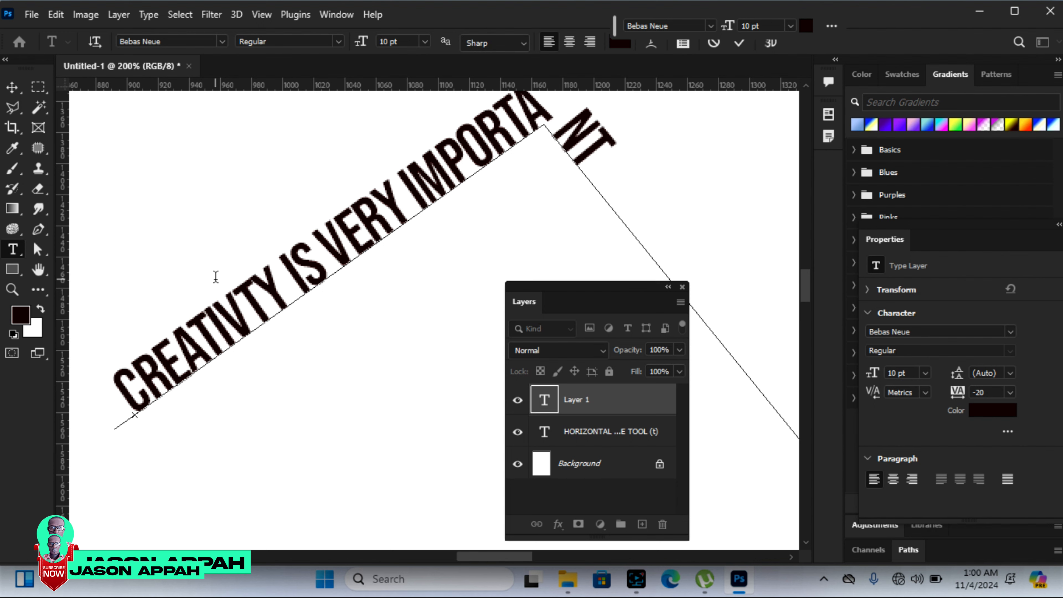
text( TO EVE)
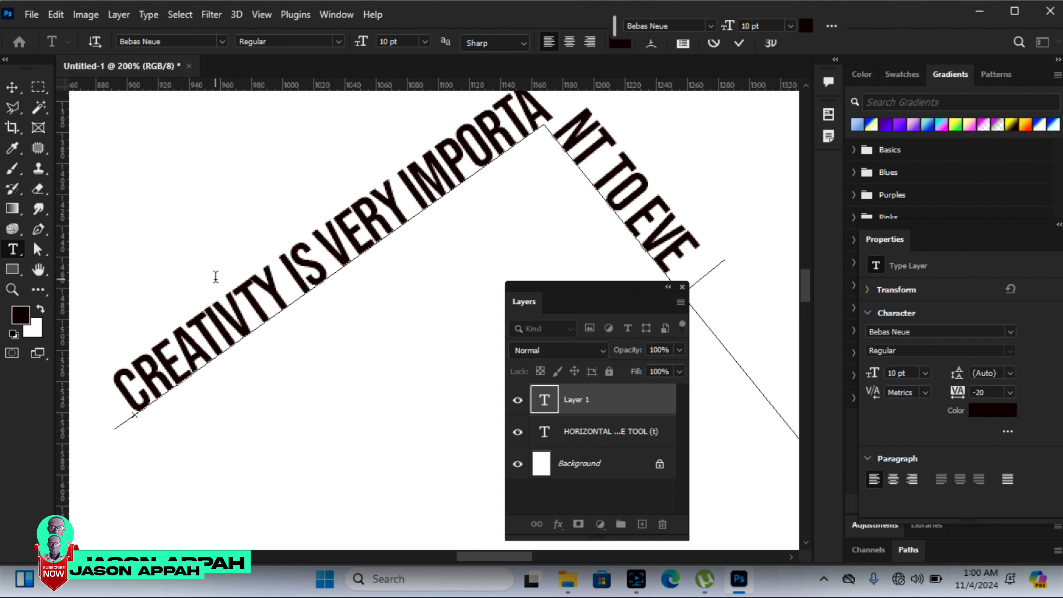
text(RY DESIGN)
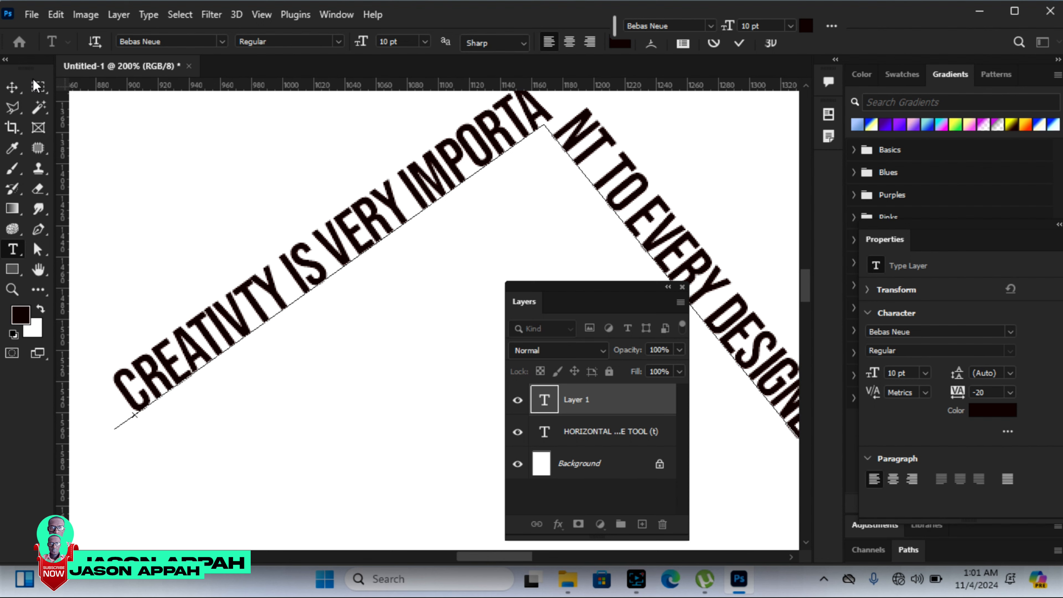
Step: Delete the inverted-V path text and draw a smooth three-point arched Pen path about 365 px wide and 125 px high, with its peak centred
click(12, 87)
key(Delete)
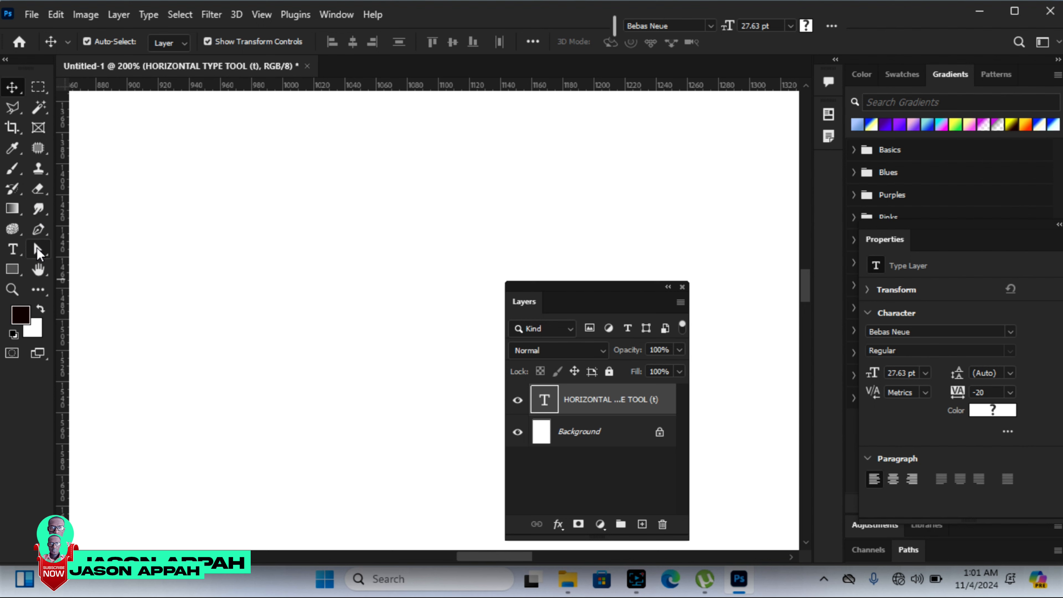
click(38, 229)
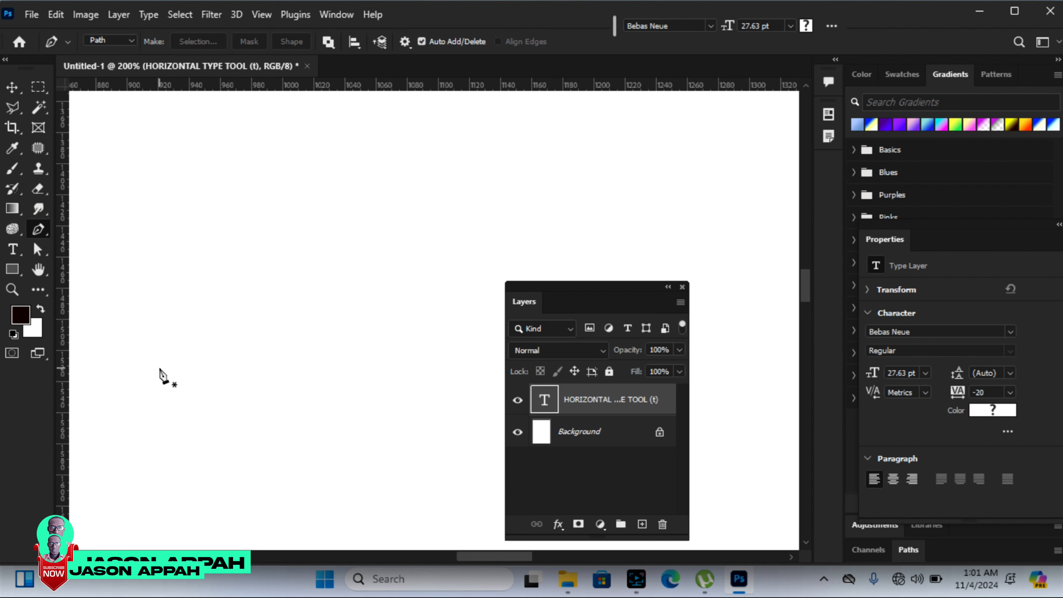
click(153, 358)
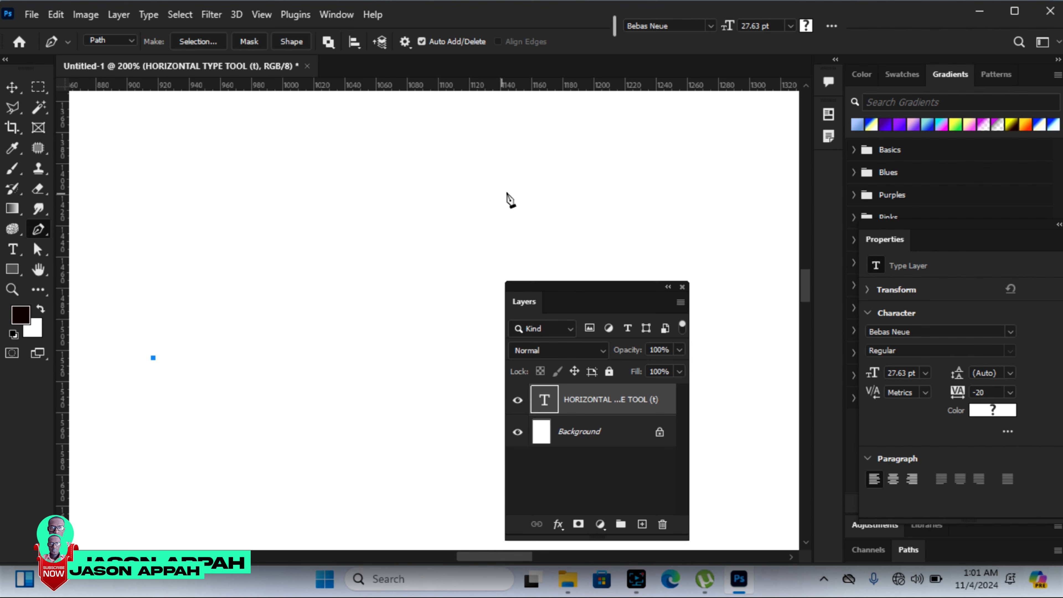
drag(420, 183, 584, 206)
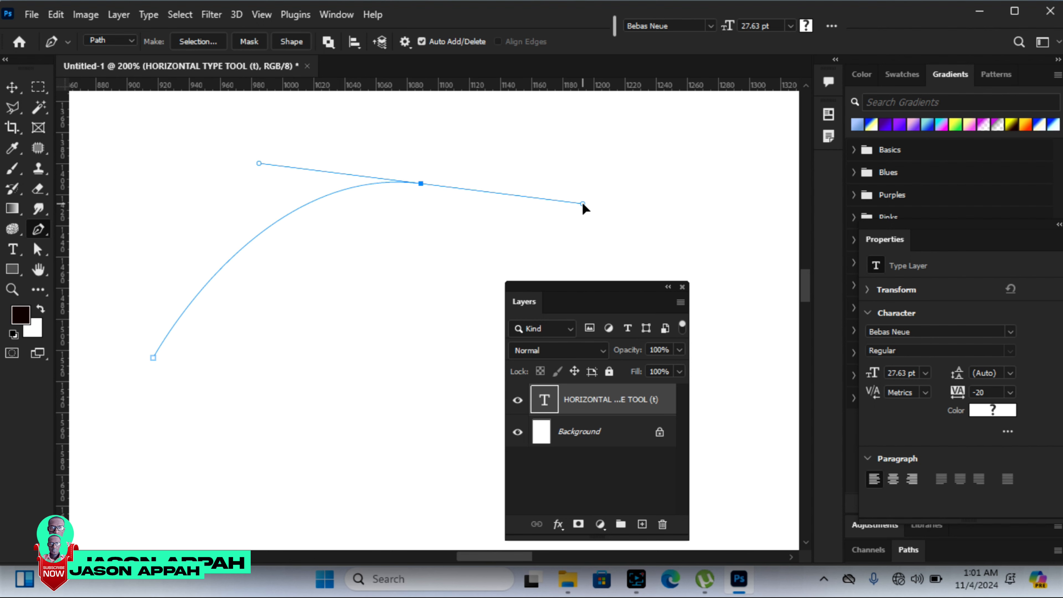
drag(726, 367, 737, 404)
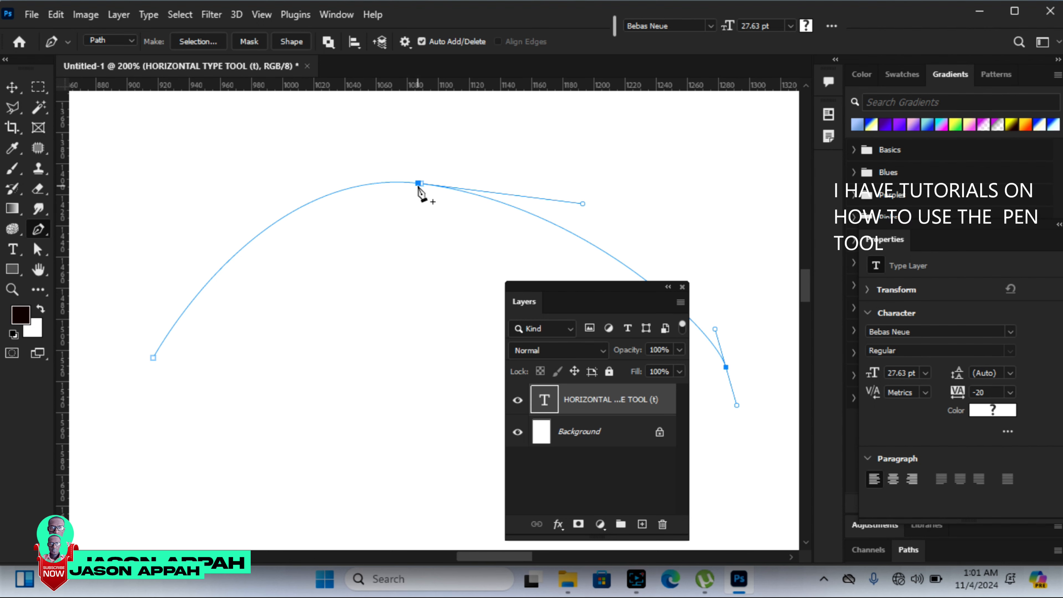
drag(421, 187, 458, 175)
drag(616, 194, 624, 178)
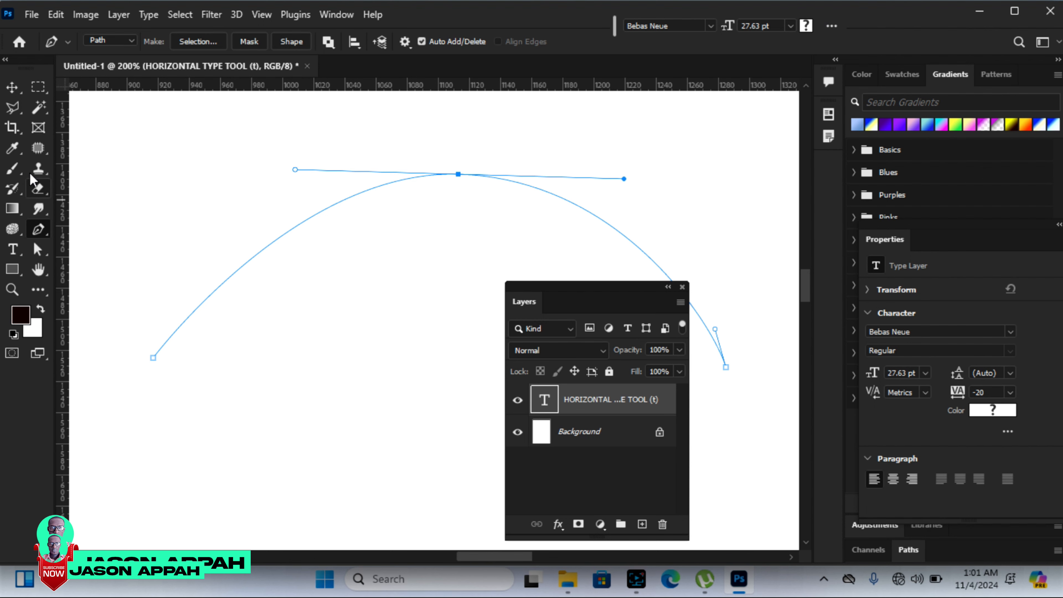
Step: Start horizontal type on the arched path near its left end and set the font size to 10 pt
click(11, 87)
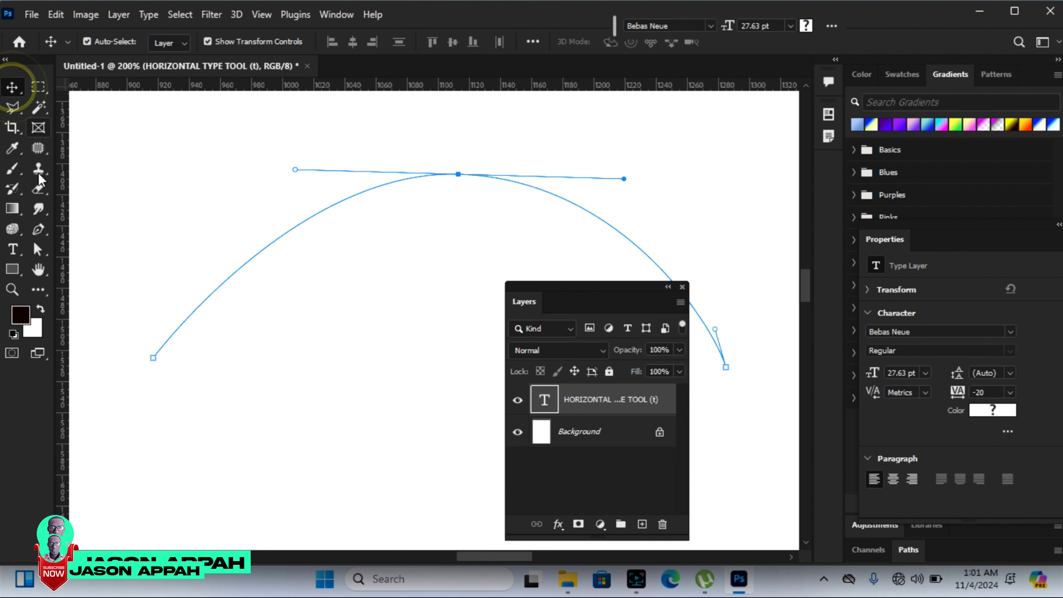
click(12, 249)
click(165, 331)
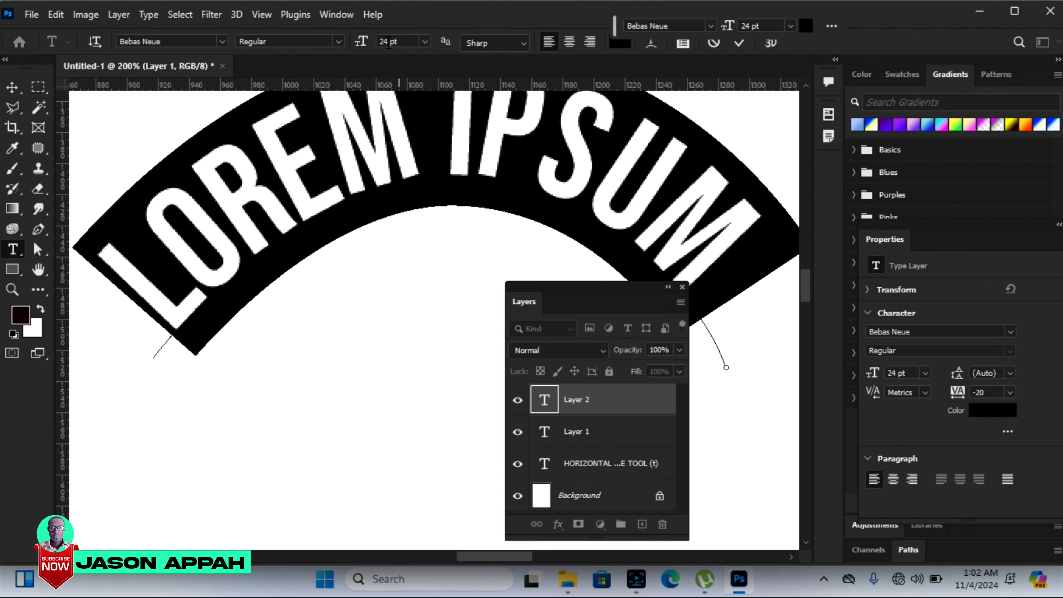
drag(367, 44, 353, 42)
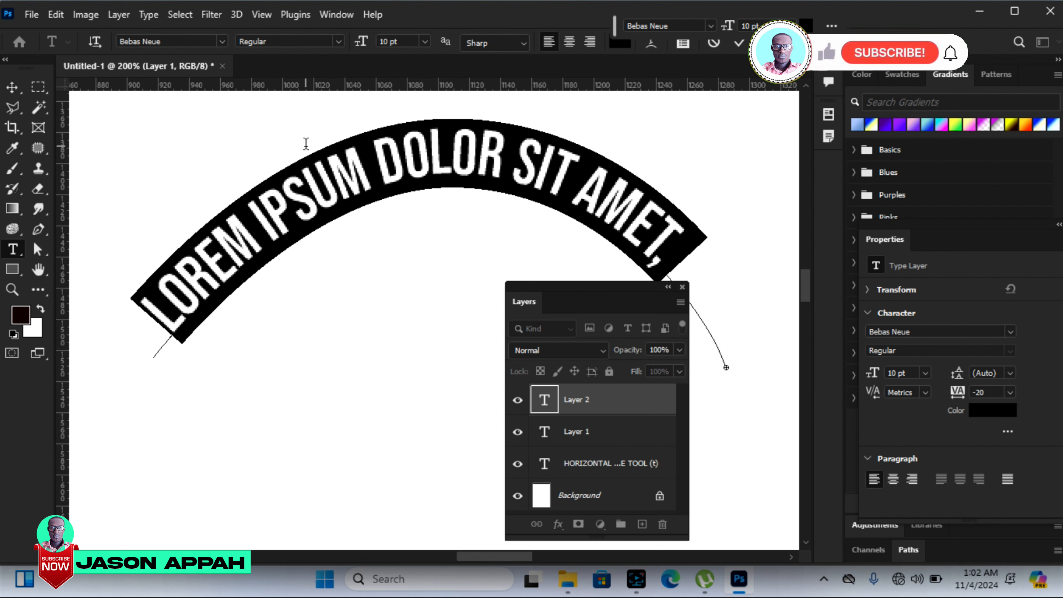
Step: Enter the text "CHURCH O F CHRIST OF ALL NATIONS" along the arched path, correcting typing errors
text(CHURCH)
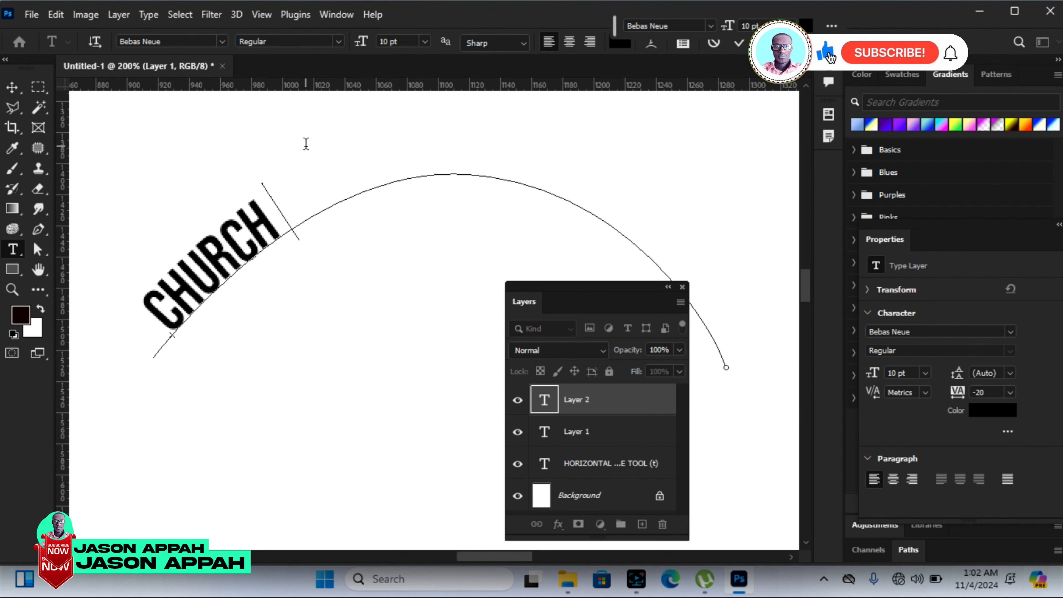
text( OF FC)
key(BackSpace)
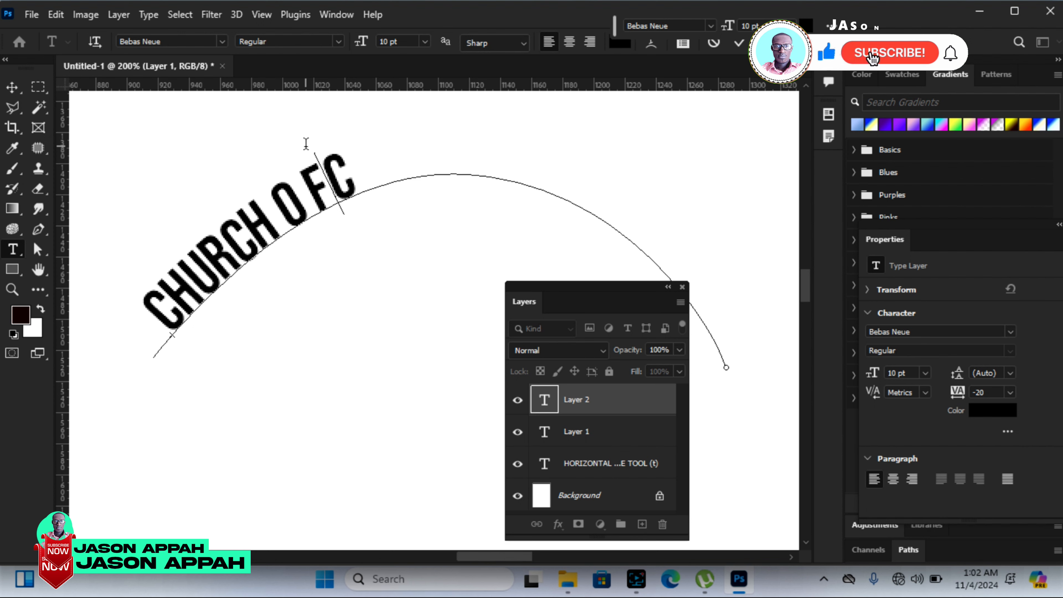
text(CHIRIS)
key(Left)
key(Delete)
key(BackSpace)
key(BackSpace)
key(BackSpace)
text(RIST)
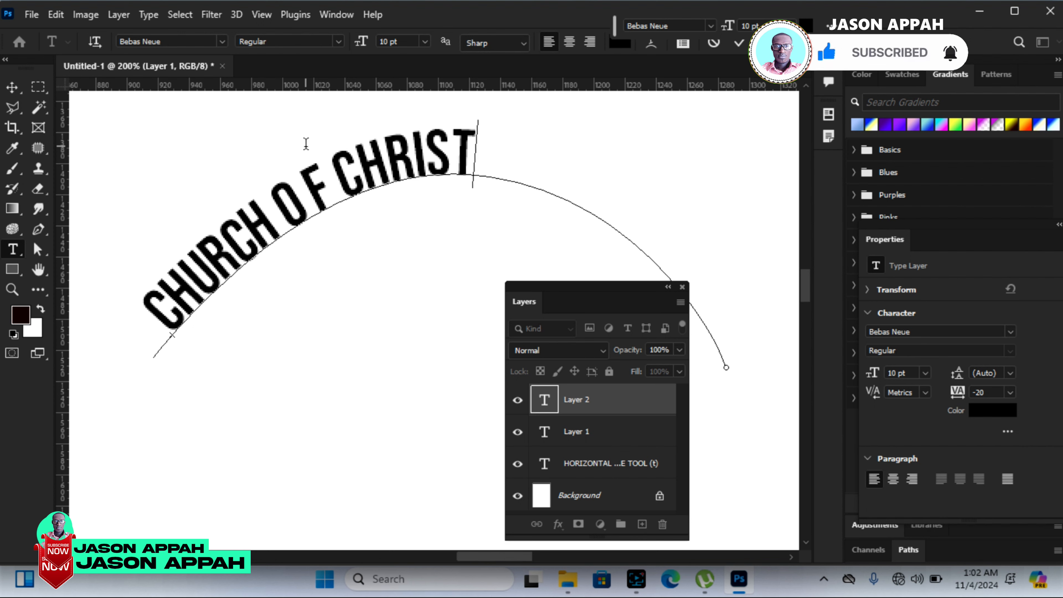
text( OF ALL)
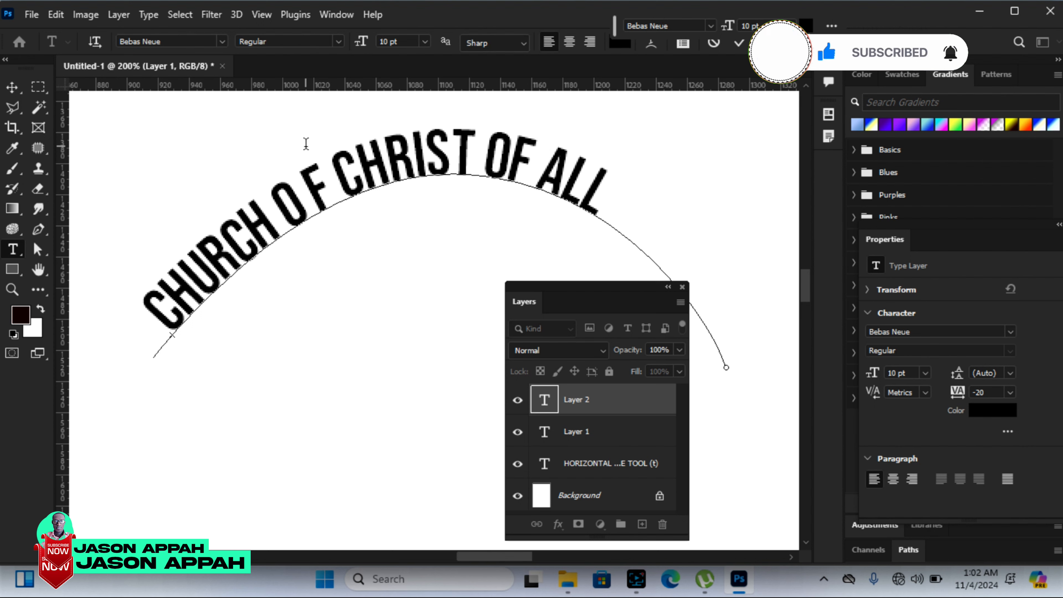
text( NATIONA)
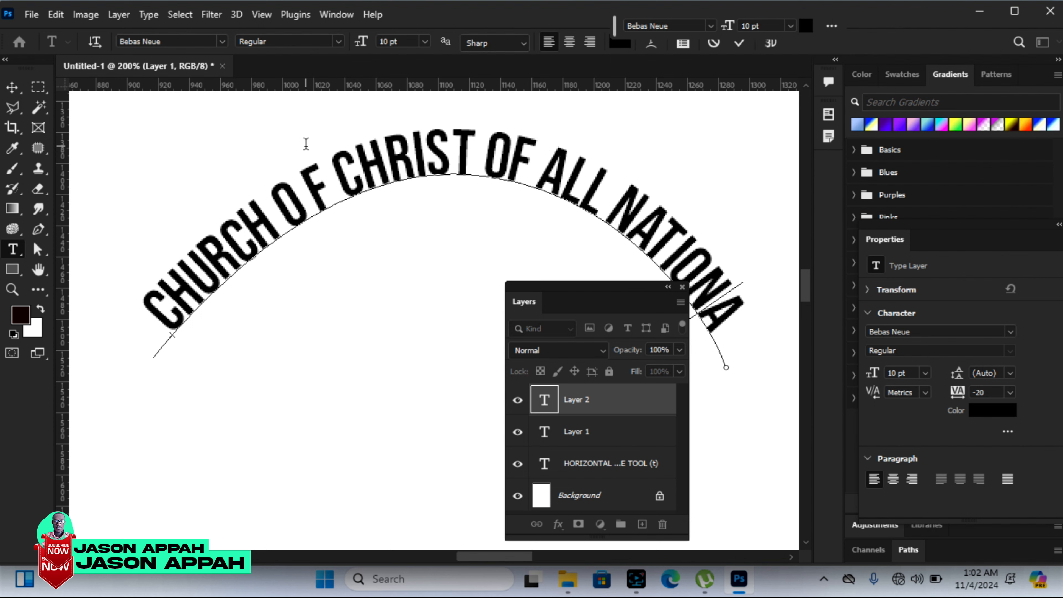
key(BackSpace)
text(S)
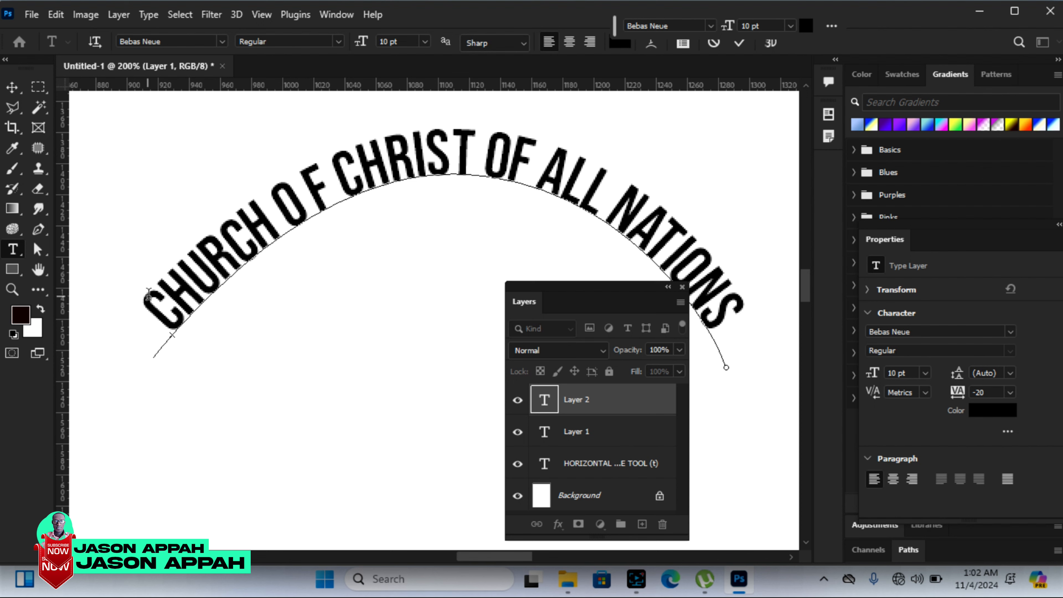
Step: Select all of the arched text and change its colour to bright red
drag(156, 319, 746, 331)
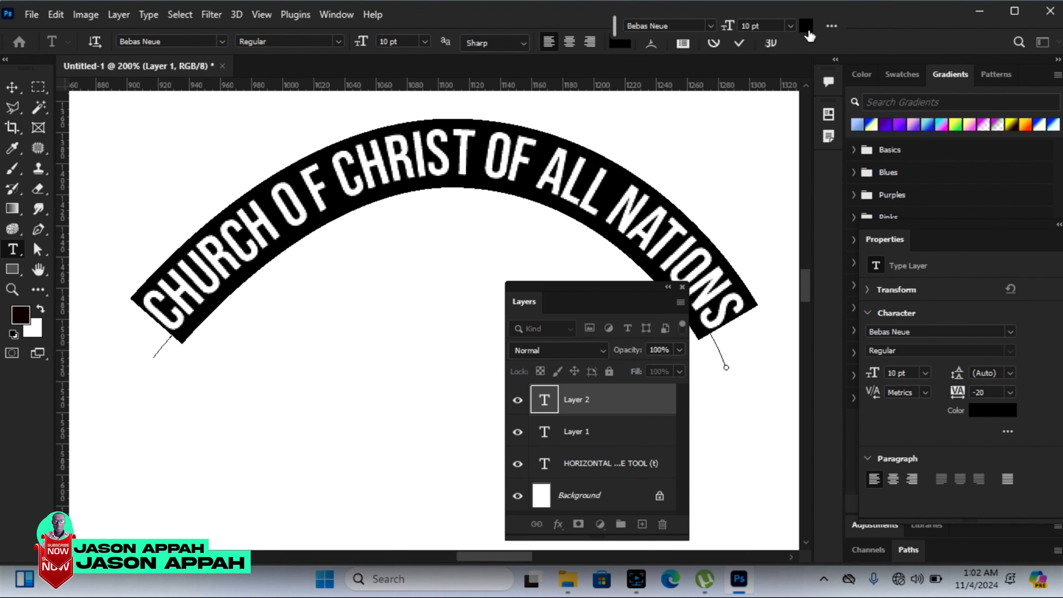
click(809, 34)
click(805, 139)
mouse_move(805, 139)
mouse_down()
mouse_move(809, 275)
mouse_move(792, 297)
mouse_up()
click(722, 186)
click(808, 140)
click(797, 124)
click(821, 178)
click(809, 141)
click(959, 112)
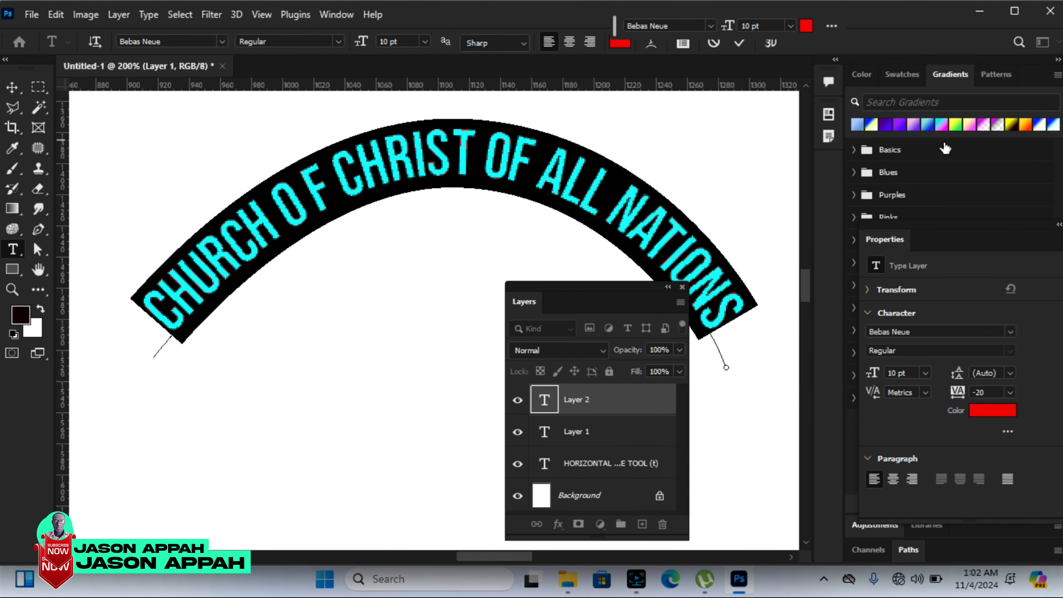
Step: Commit the red arched text and delete its layer
click(12, 87)
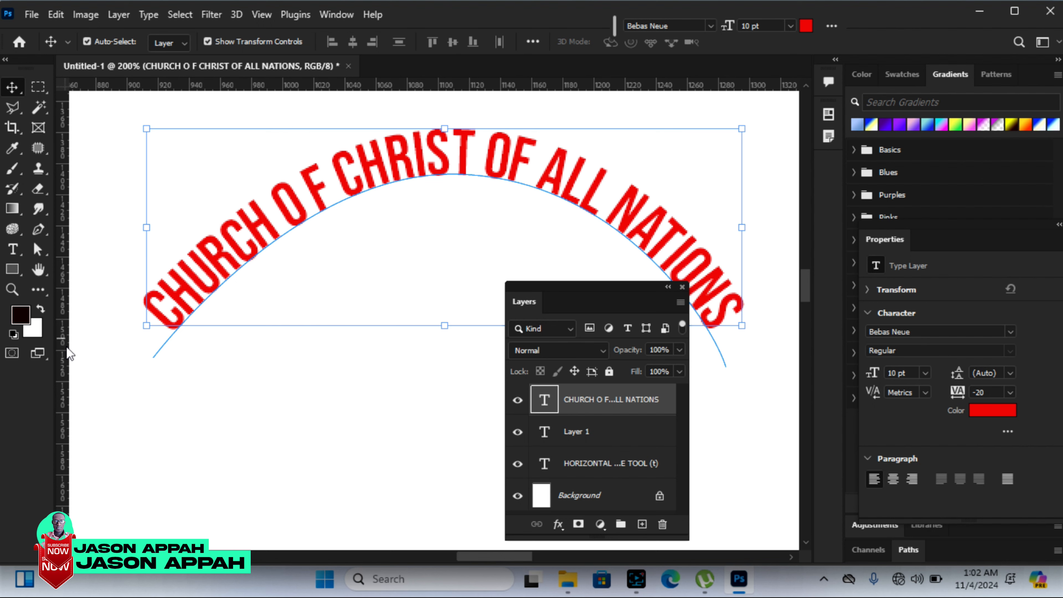
key(Delete)
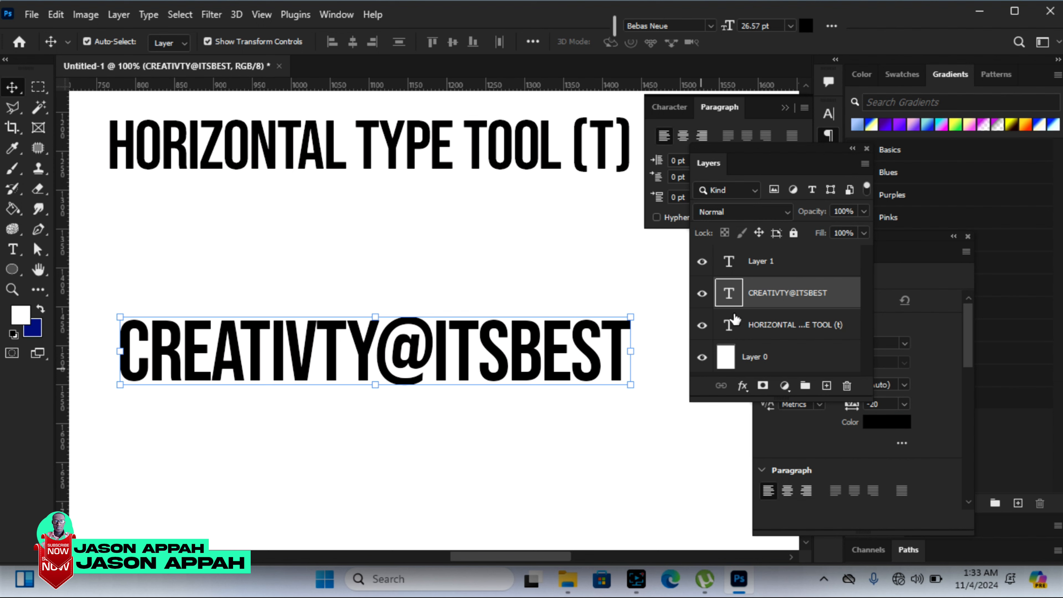
Step: Add a Stroke layer style to the CREATIVTY@ITSBEST text and reduce its size to a thin outline
right_click(770, 294)
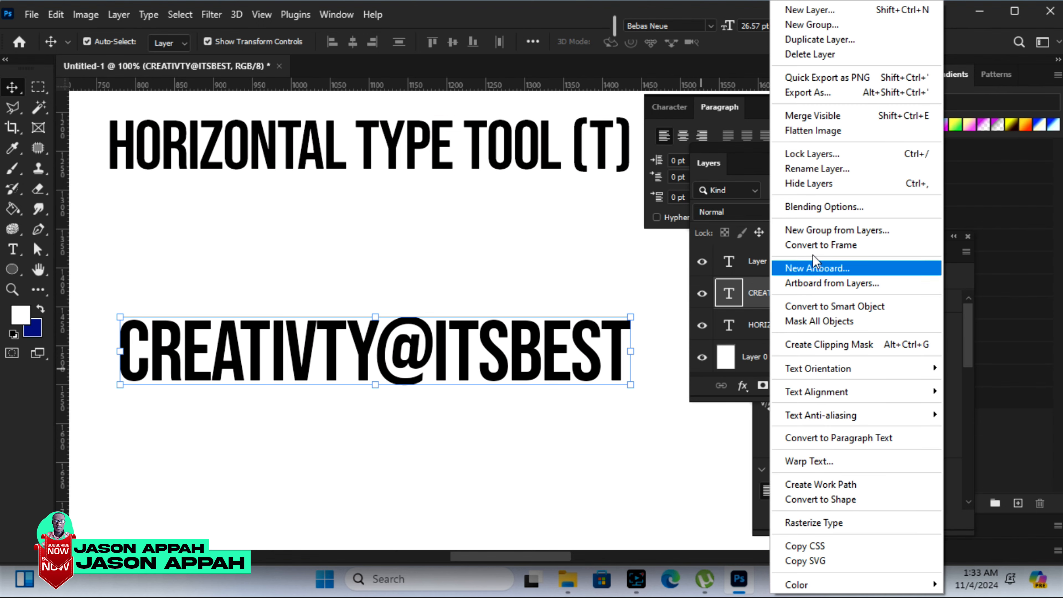
click(832, 208)
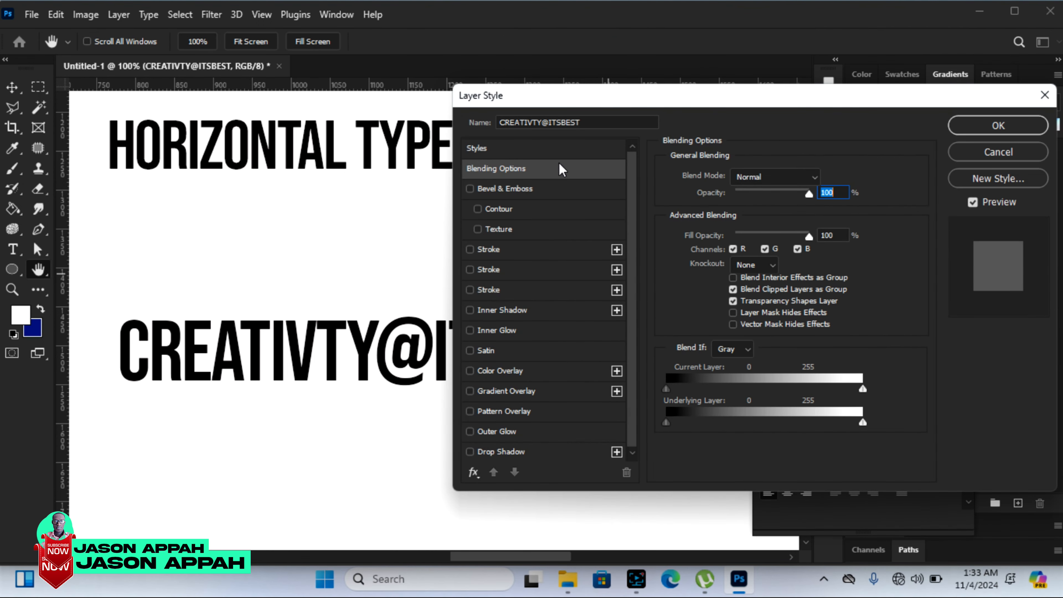
mouse_move(536, 99)
mouse_down()
mouse_move(560, 107)
mouse_move(460, 100)
mouse_move(525, 103)
mouse_up()
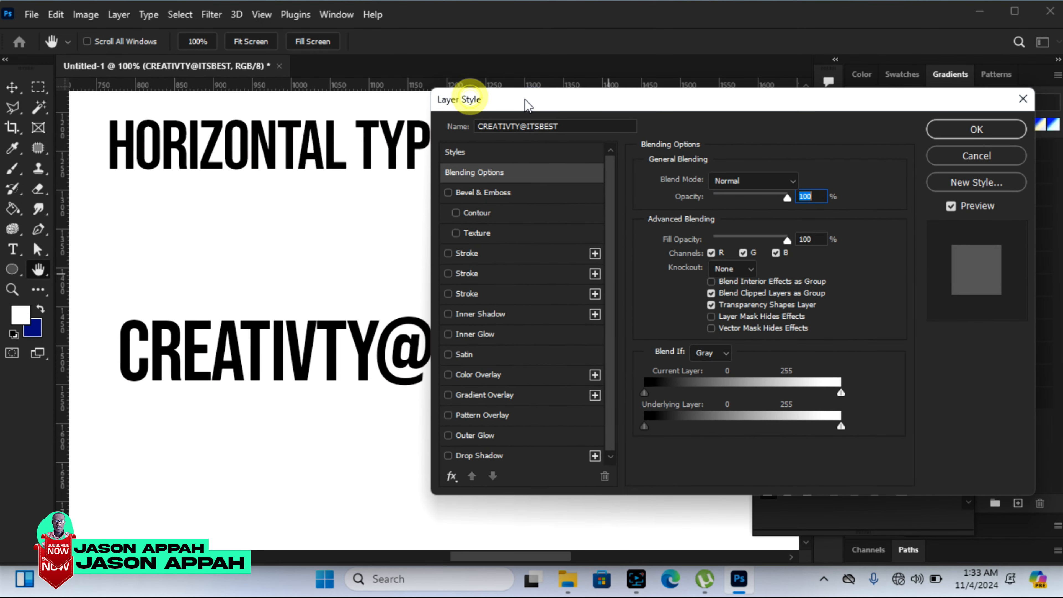
click(614, 294)
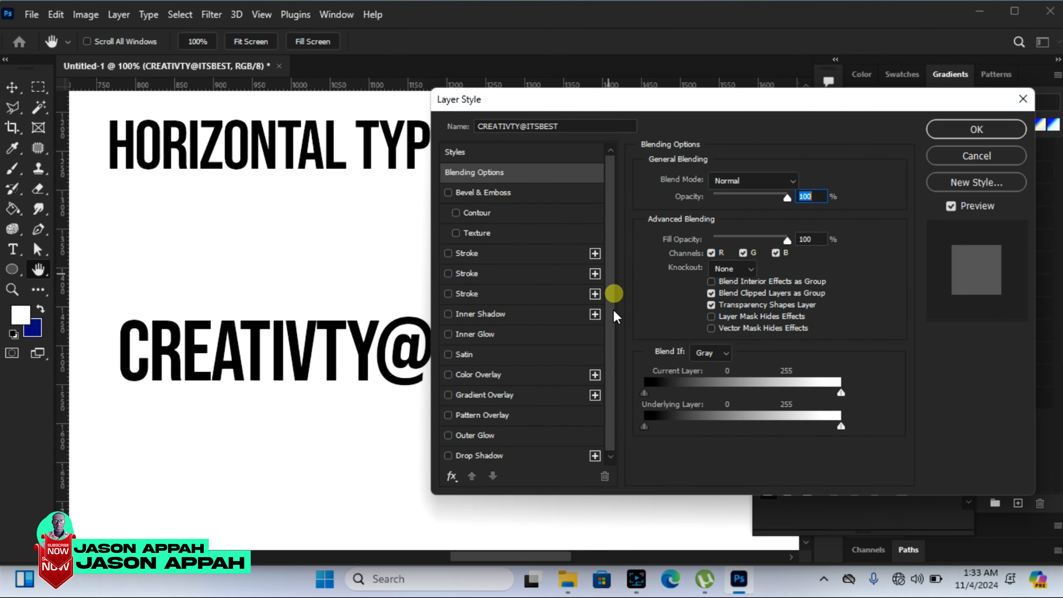
drag(509, 101, 628, 103)
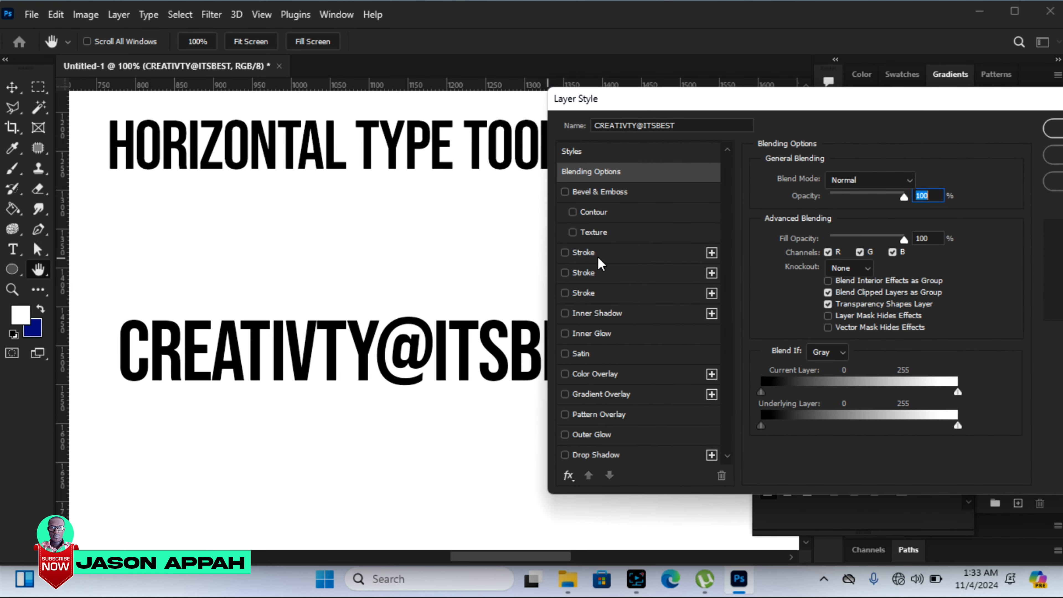
click(568, 253)
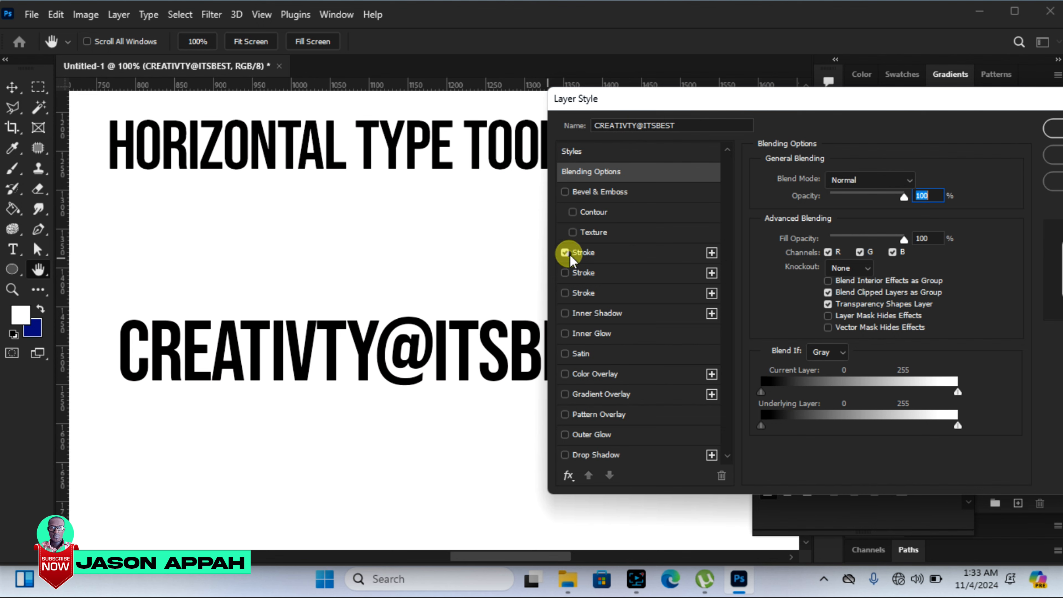
click(607, 256)
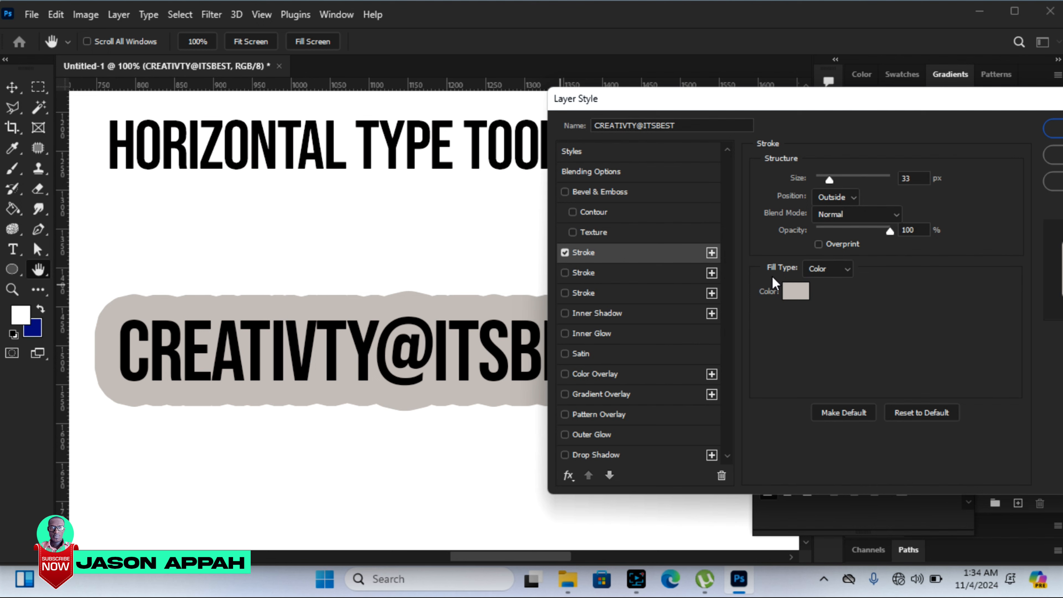
drag(829, 181, 817, 180)
Step: Change the stroke colour of the CREATIVTY@ITSBEST text to light green
click(798, 293)
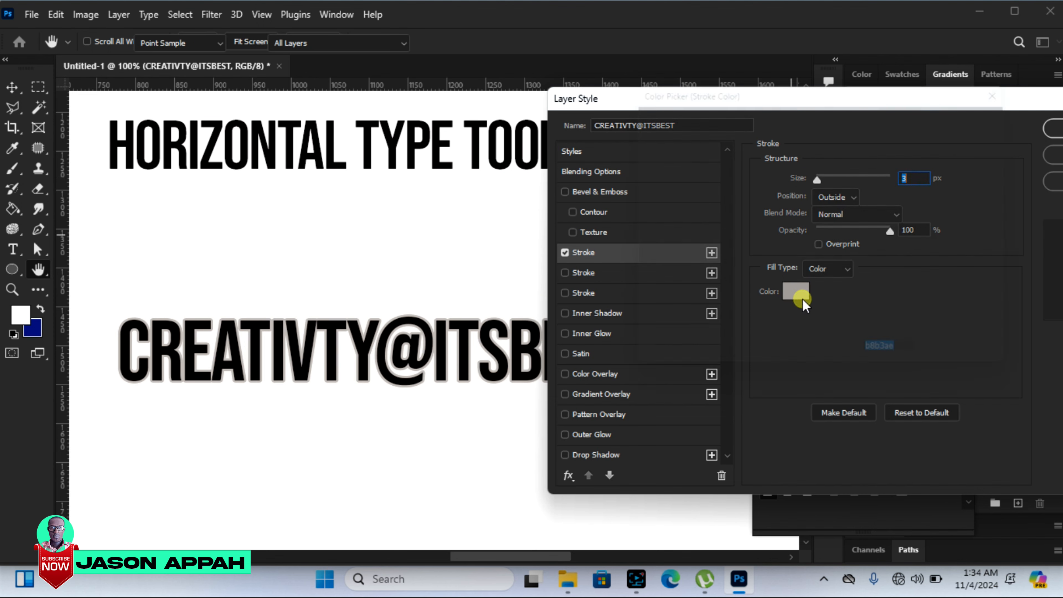
click(814, 200)
click(806, 138)
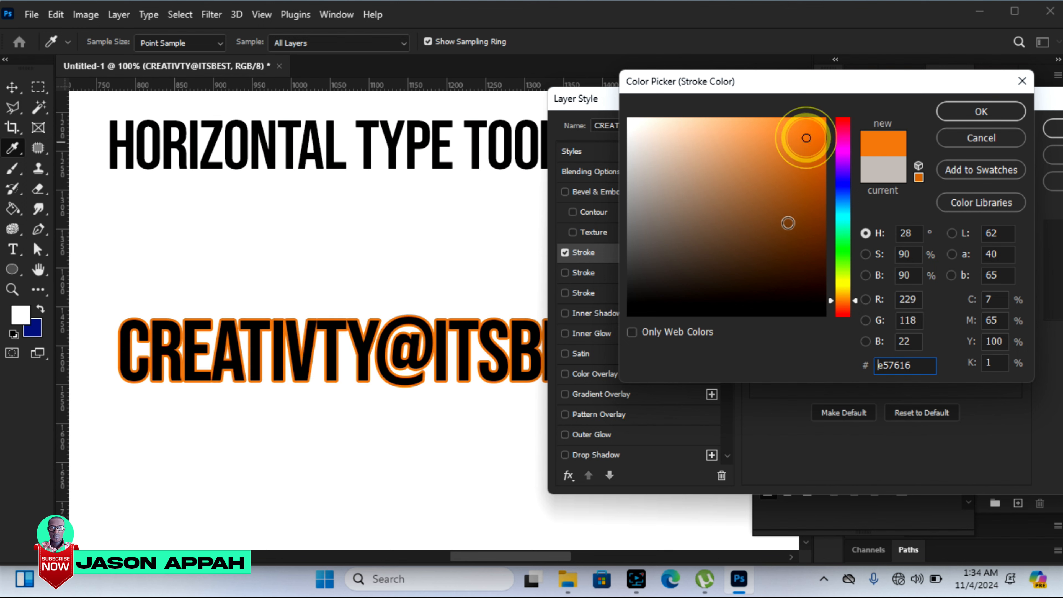
click(841, 244)
click(761, 139)
click(732, 119)
click(977, 111)
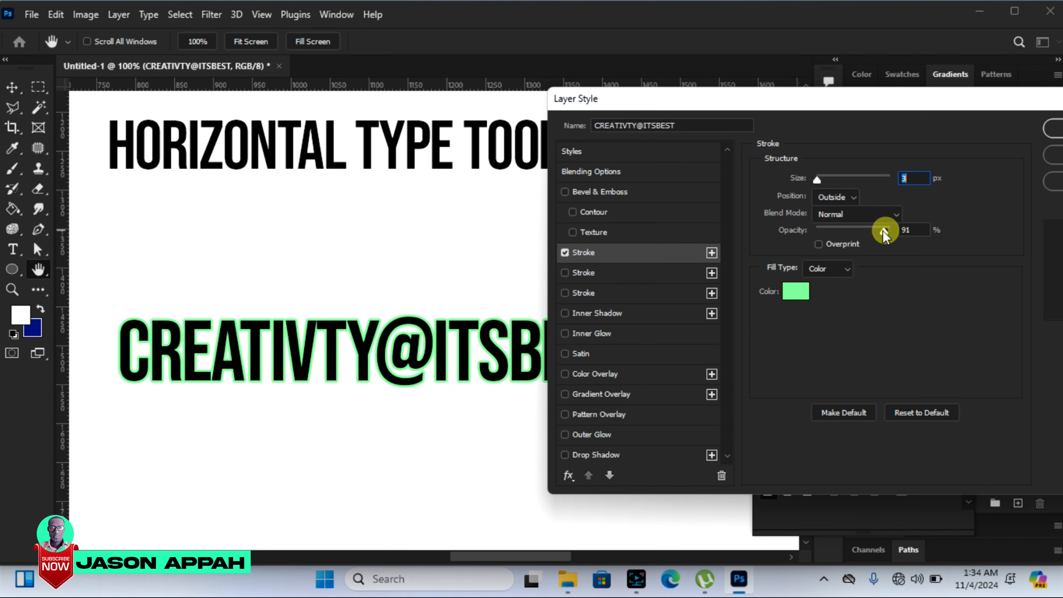
Step: Lower the stroke's opacity to 85% and try its Inside position before returning it to Outside
mouse_move(857, 228)
mouse_down()
mouse_move(837, 228)
mouse_move(900, 222)
mouse_move(823, 226)
mouse_move(875, 227)
mouse_move(845, 234)
mouse_move(879, 237)
mouse_up()
click(880, 230)
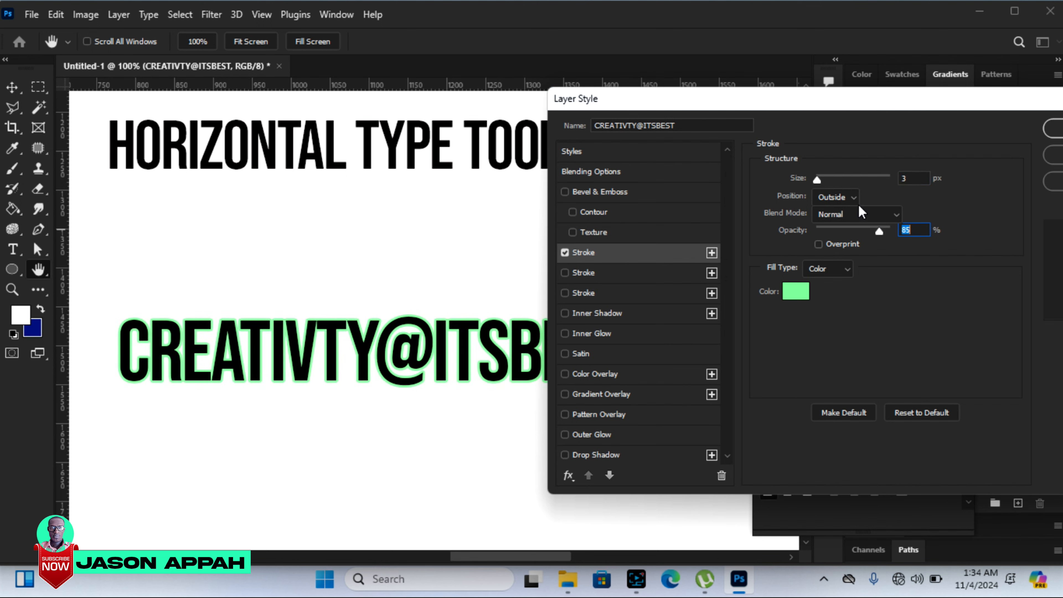
click(856, 195)
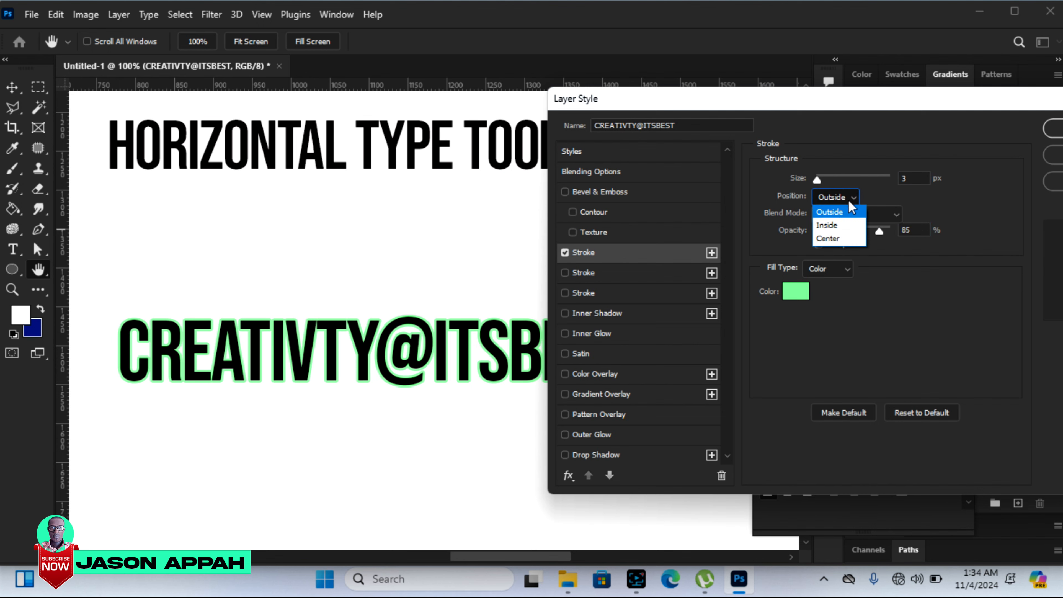
click(843, 226)
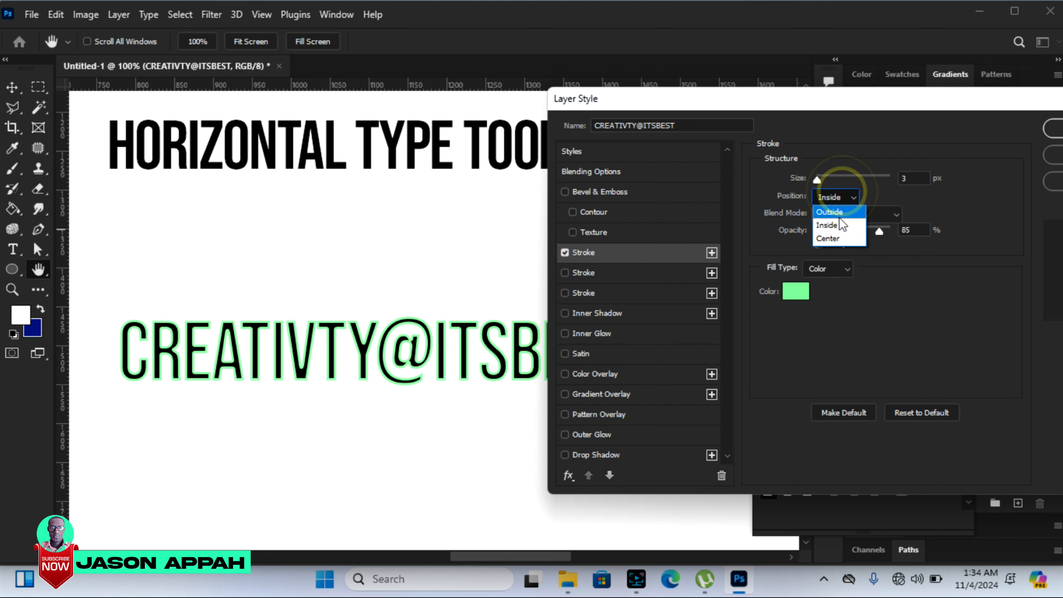
click(835, 205)
click(835, 212)
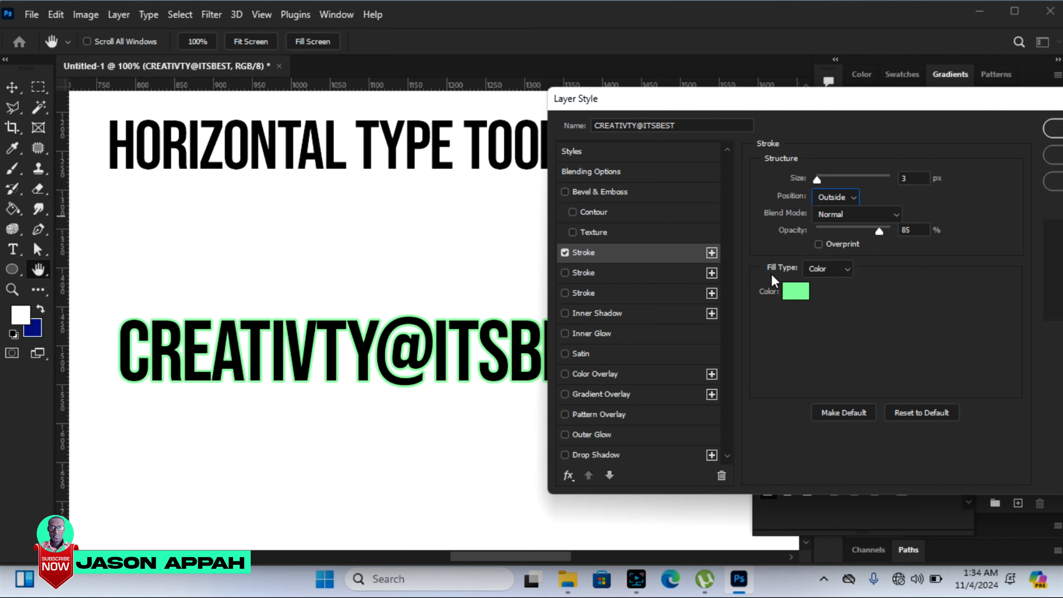
Step: Switch the stroke's fill type to Gradient and recolour the gradient's black starting stop to bright red
click(839, 269)
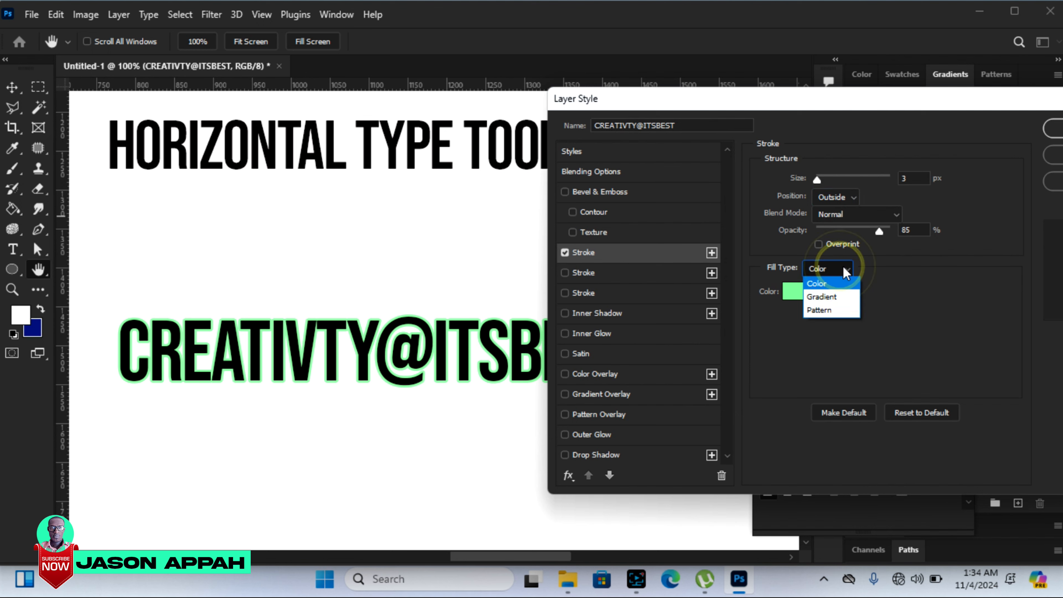
click(826, 296)
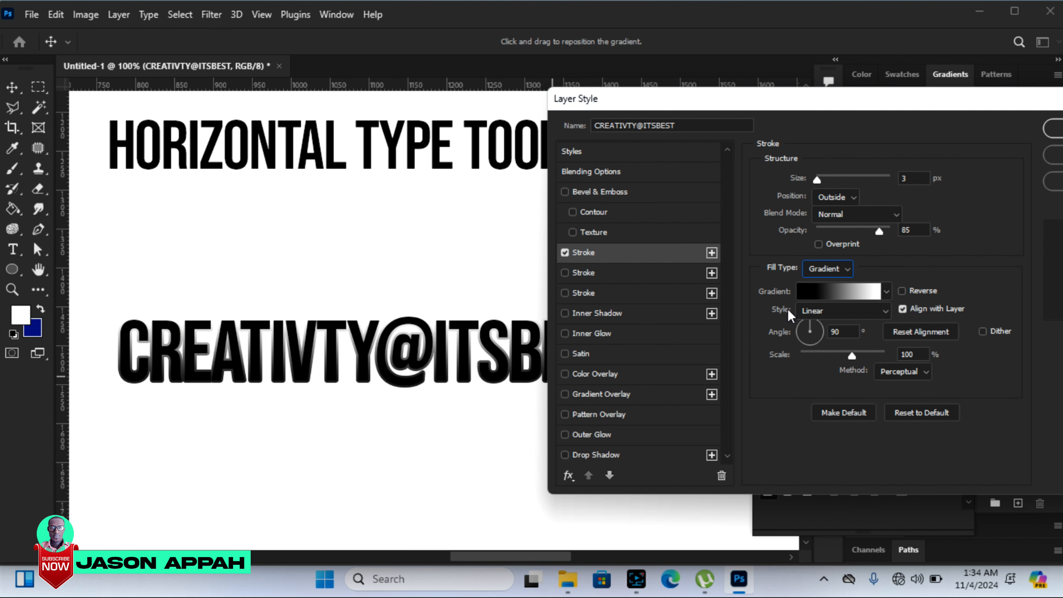
click(827, 288)
click(696, 392)
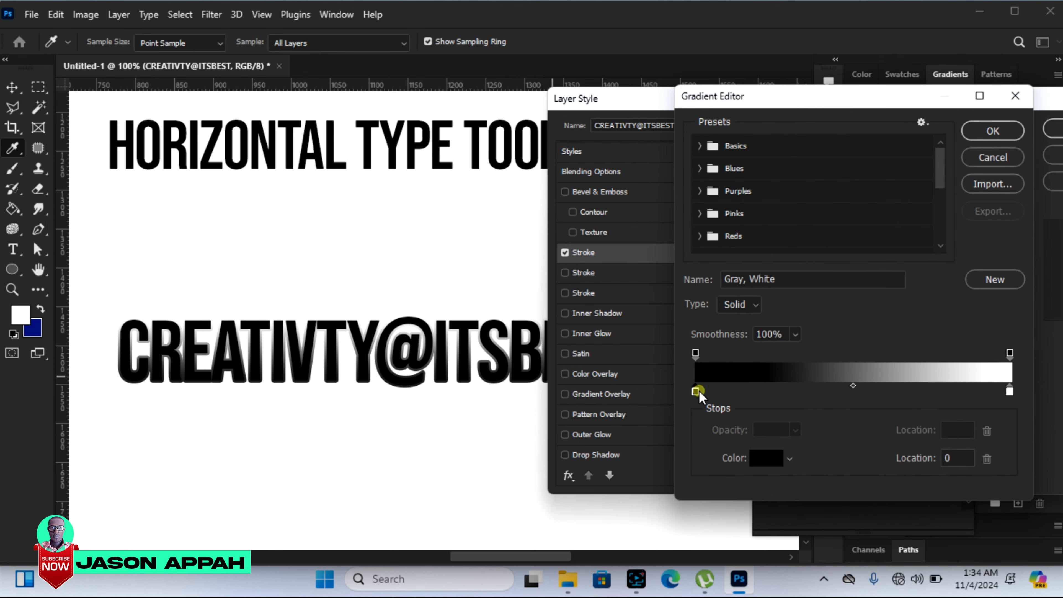
click(766, 457)
click(797, 148)
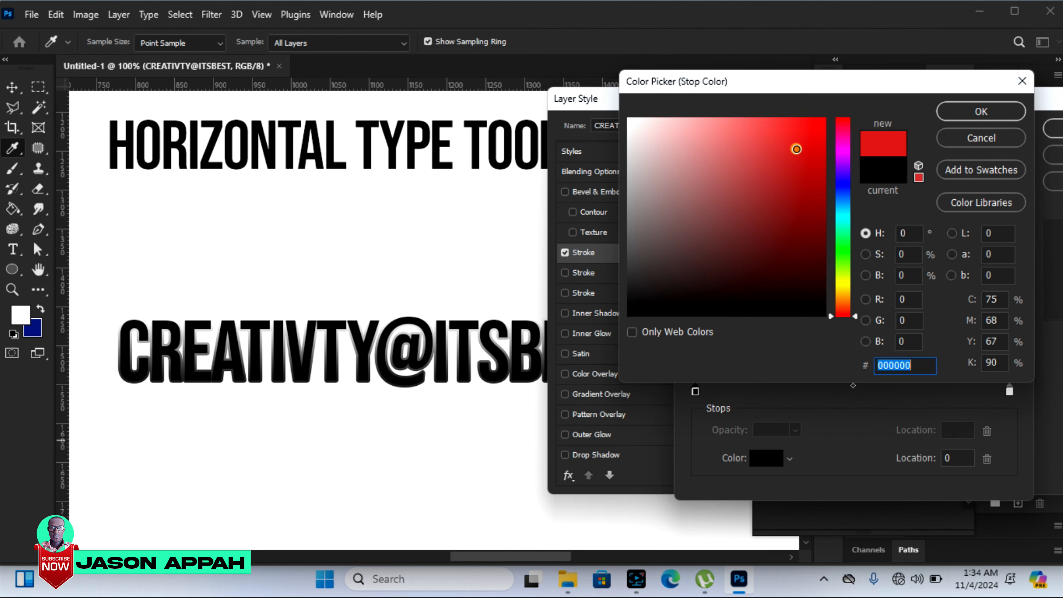
click(982, 110)
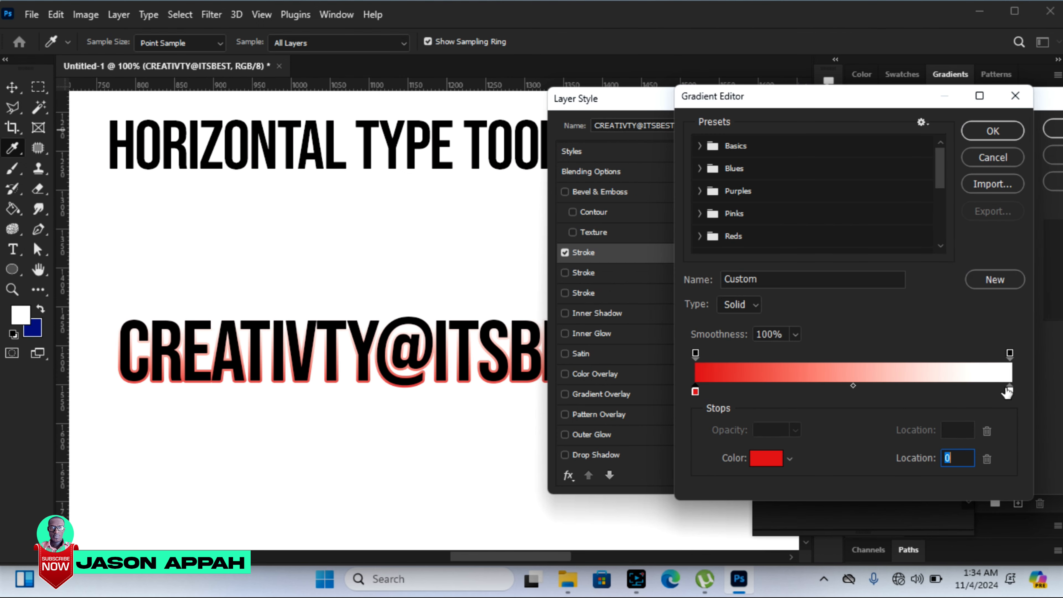
Step: Add two more red colour stops to the gradient, one about a quarter and one about two thirds along
click(1004, 392)
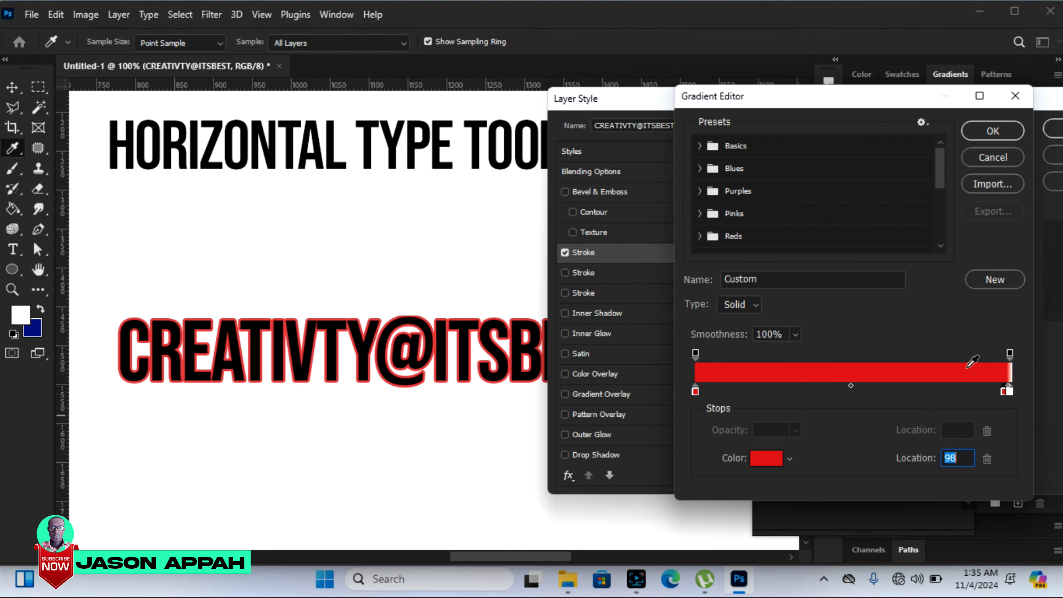
drag(1000, 392, 909, 388)
drag(1004, 392, 781, 392)
Step: Recolour the gradient's white end stop to yellow (fffc00) and accept the edited gradient
click(1008, 393)
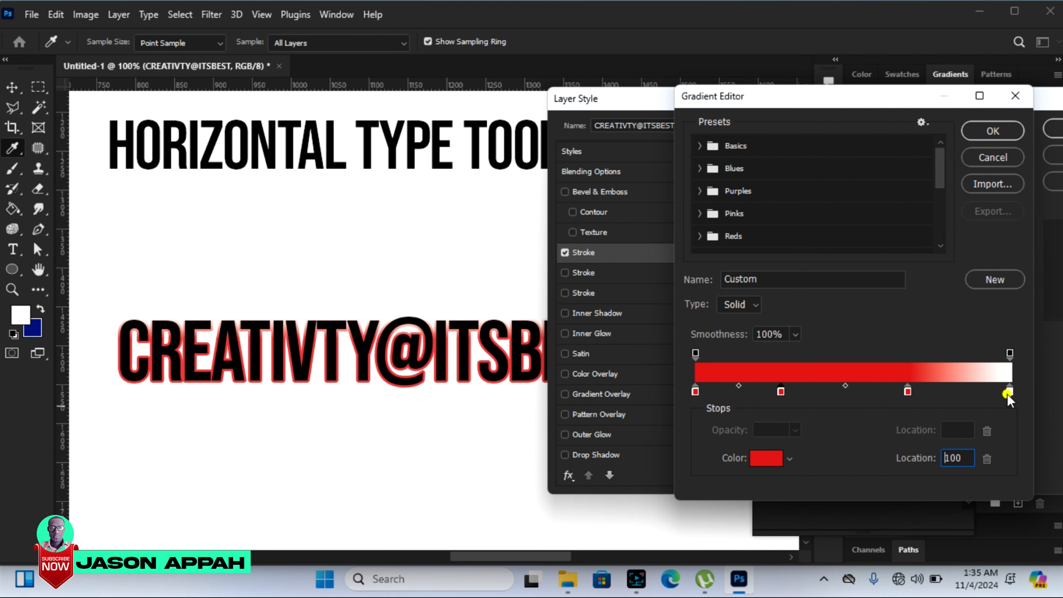
click(766, 458)
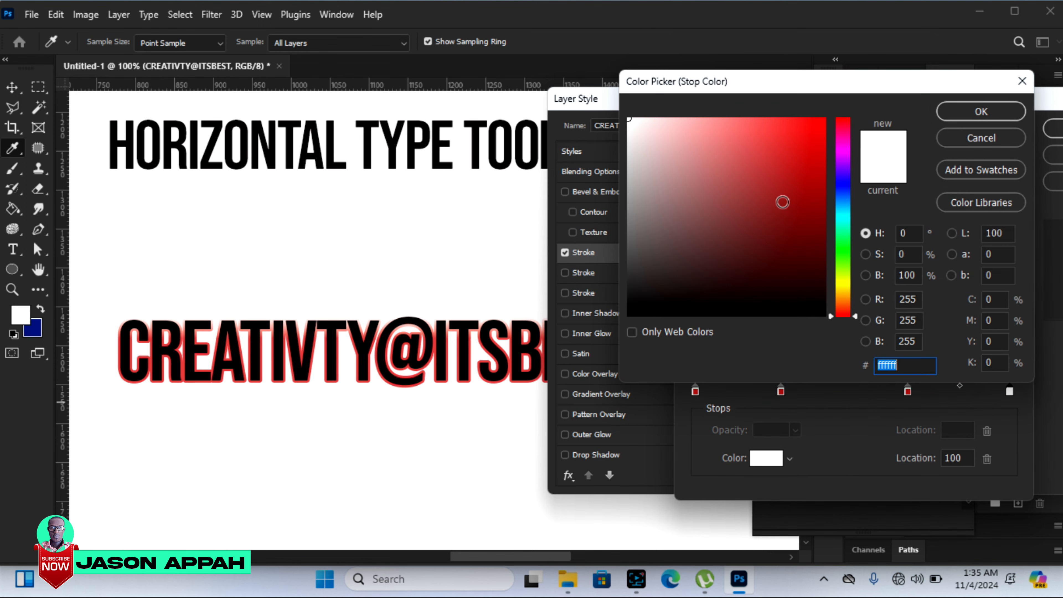
click(842, 283)
click(748, 136)
click(824, 119)
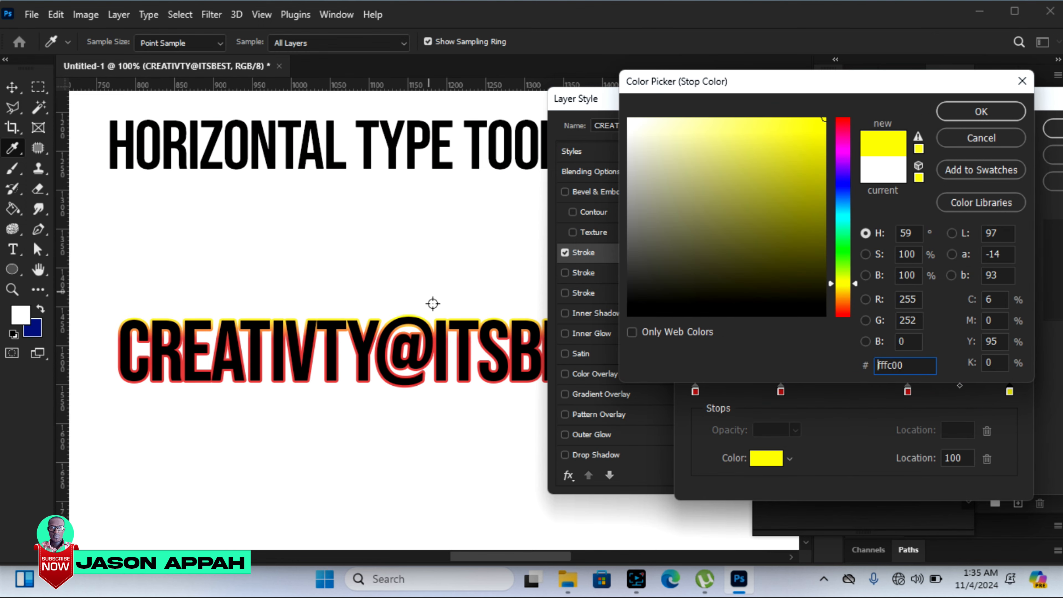
click(995, 117)
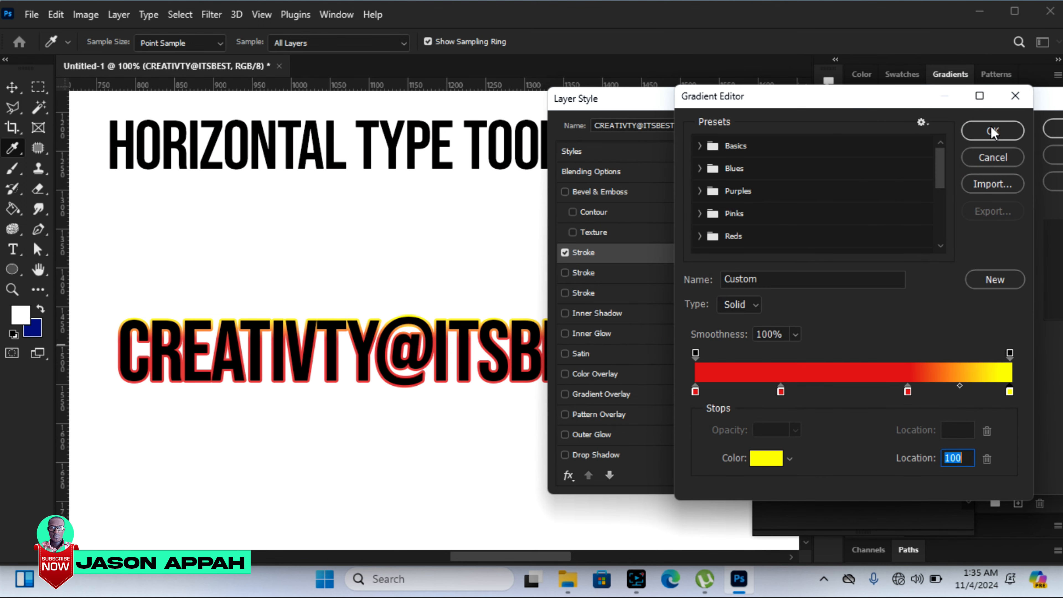
click(699, 193)
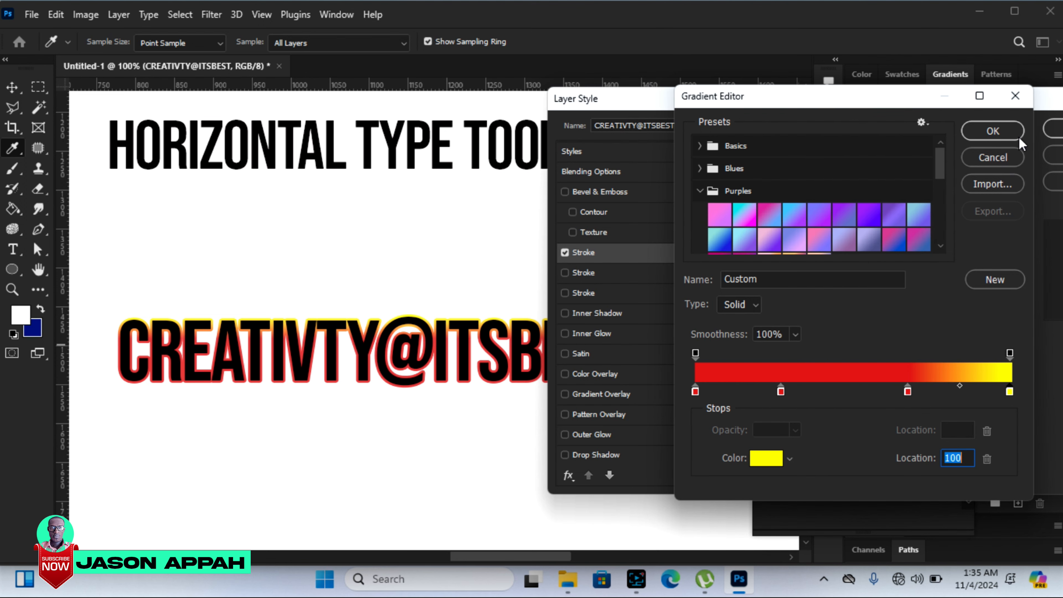
click(1002, 130)
Step: Move the Layer Style dialog to reveal more settings and set the gradient stroke's size to about 4 px
mouse_move(984, 110)
mouse_down()
mouse_move(942, 105)
mouse_move(934, 89)
mouse_up()
drag(776, 163, 776, 163)
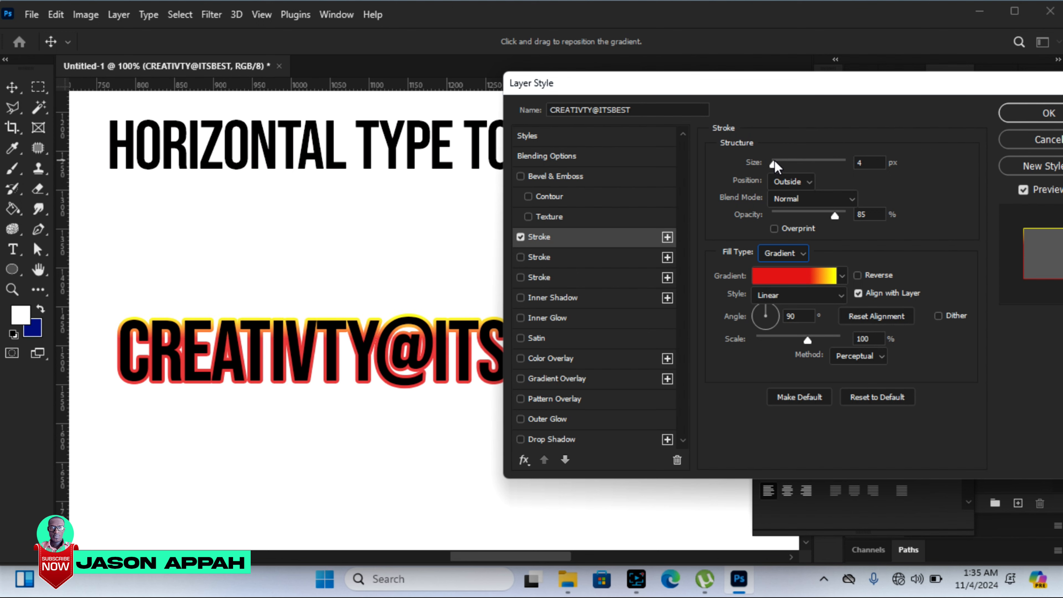
click(773, 161)
Step: Add a Drop Shadow with 43% opacity, 9 px distance, 14% spread and 18 px size
click(539, 438)
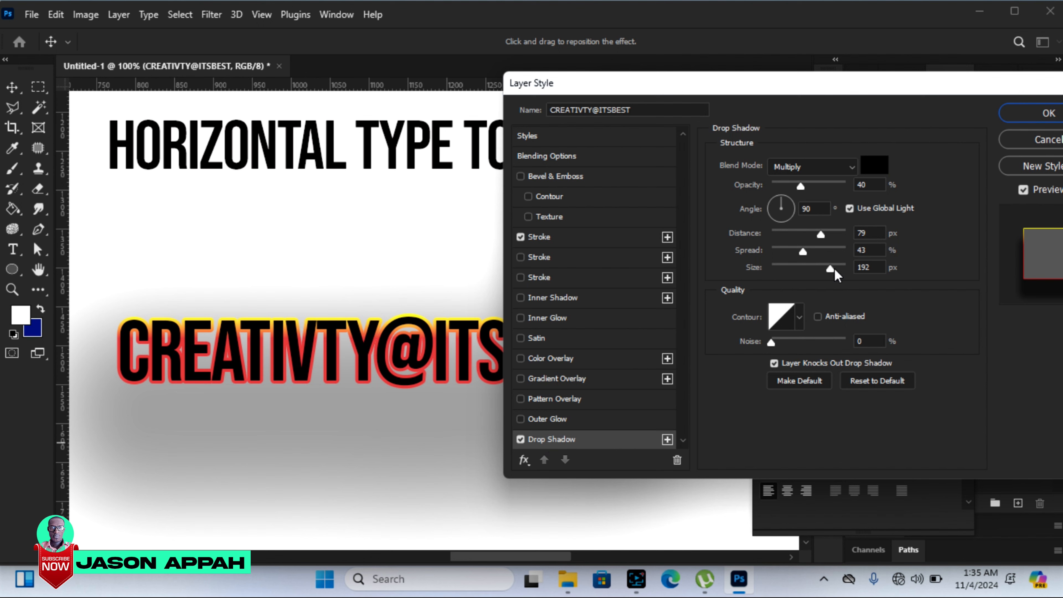
drag(832, 269, 804, 233)
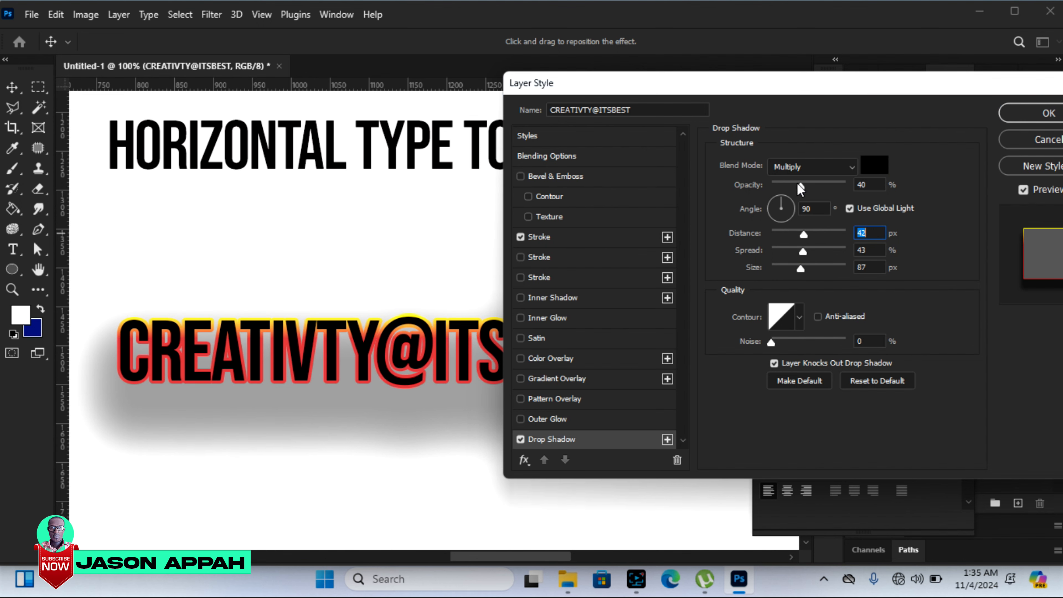
drag(796, 183, 792, 192)
mouse_move(795, 235)
mouse_down()
mouse_move(780, 233)
mouse_move(802, 247)
mouse_move(758, 243)
mouse_move(804, 247)
mouse_move(775, 268)
mouse_move(798, 248)
mouse_move(778, 233)
mouse_up()
drag(789, 185, 803, 186)
drag(776, 265, 784, 272)
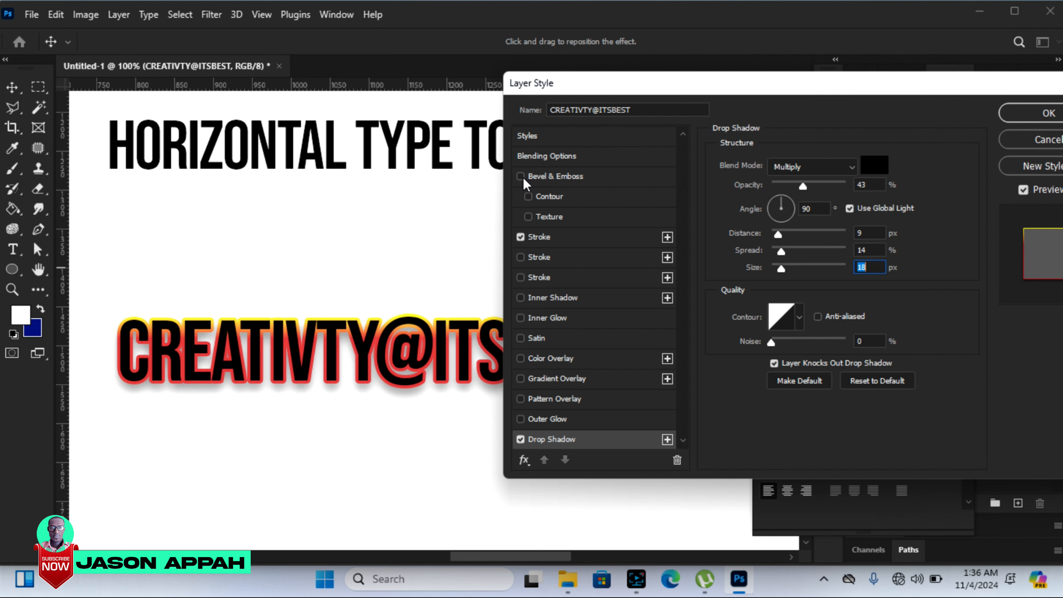
Step: Add a Bevel & Emboss effect to the text and set its size to 21 px
click(555, 181)
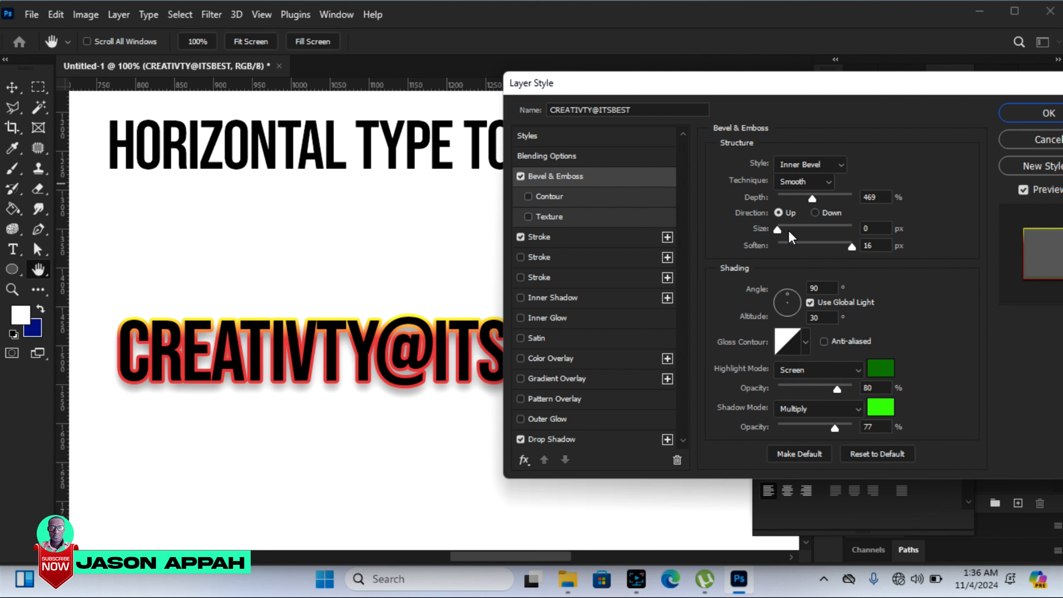
mouse_move(777, 228)
mouse_down()
mouse_move(804, 232)
mouse_move(789, 229)
mouse_up()
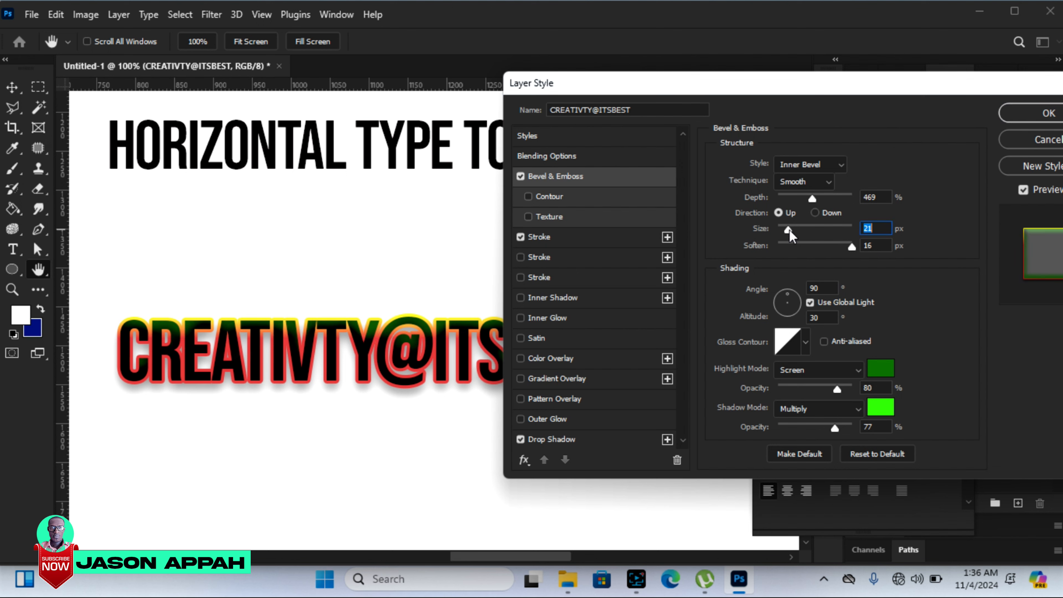
Step: Try two other gloss contours on the bevel and return to the linear contour
click(806, 342)
click(766, 379)
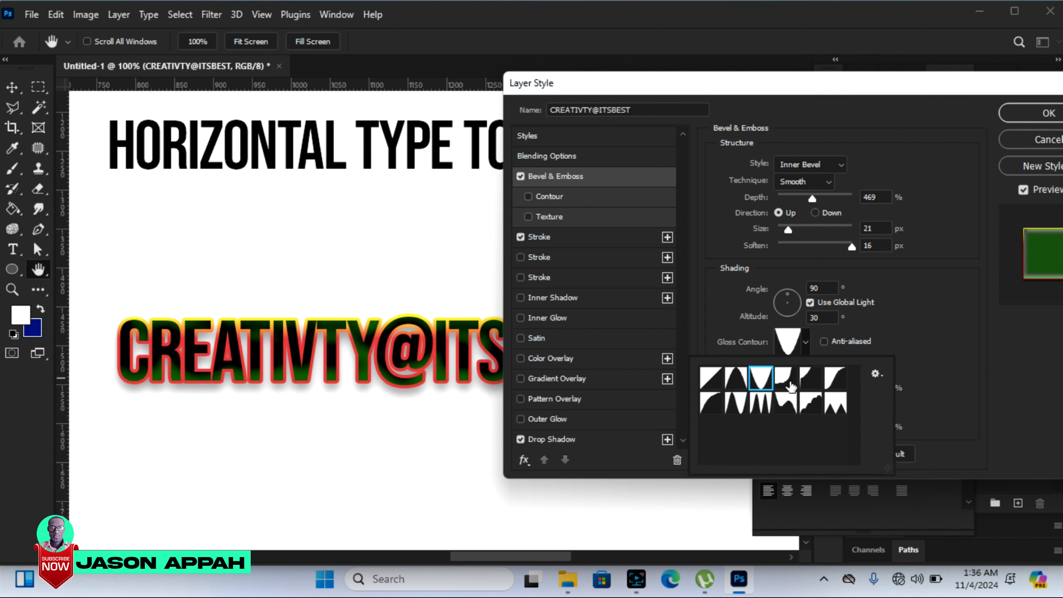
click(761, 403)
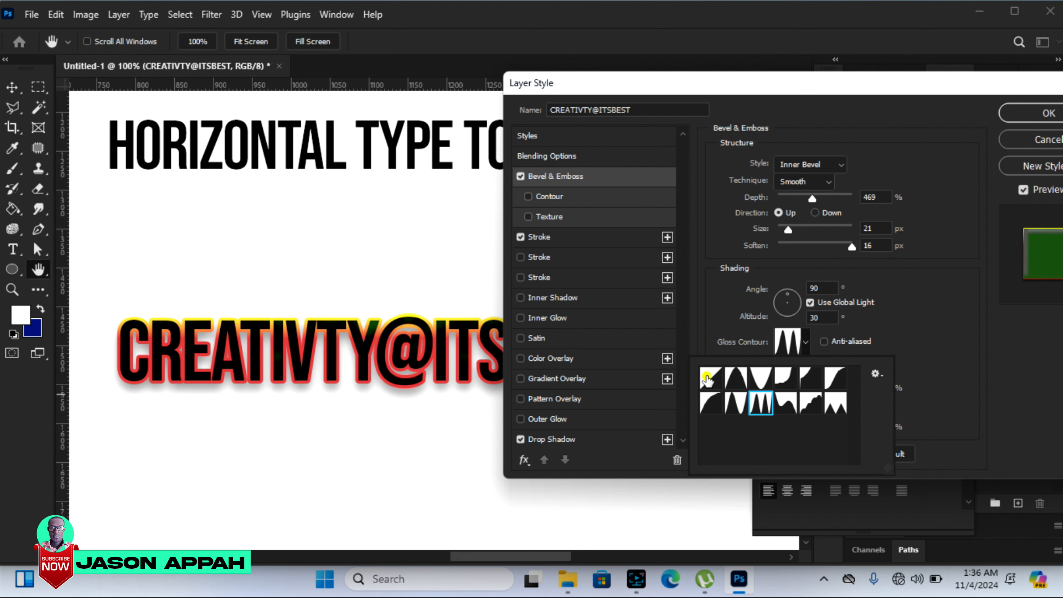
click(707, 380)
click(916, 323)
Step: Set the bevel's highlight opacity to about 73% and readjust its depth
mouse_move(831, 387)
mouse_down()
mouse_move(805, 386)
mouse_move(828, 386)
mouse_up()
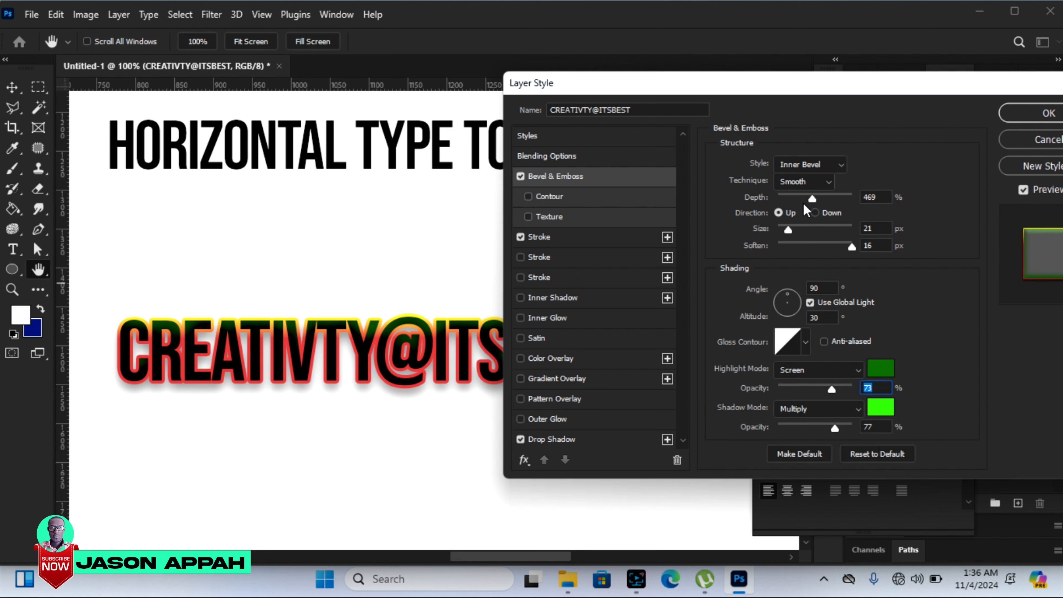
drag(826, 196, 811, 198)
click(811, 197)
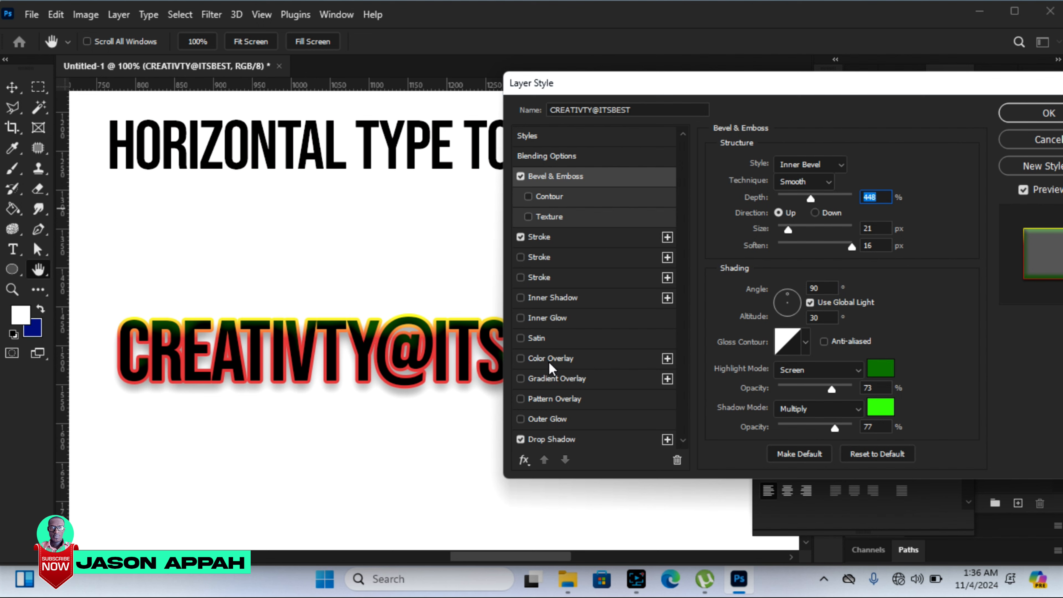
Step: Add a Color Overlay, try blue, settle on near-black (030714), and apply the text's layer styles
click(561, 358)
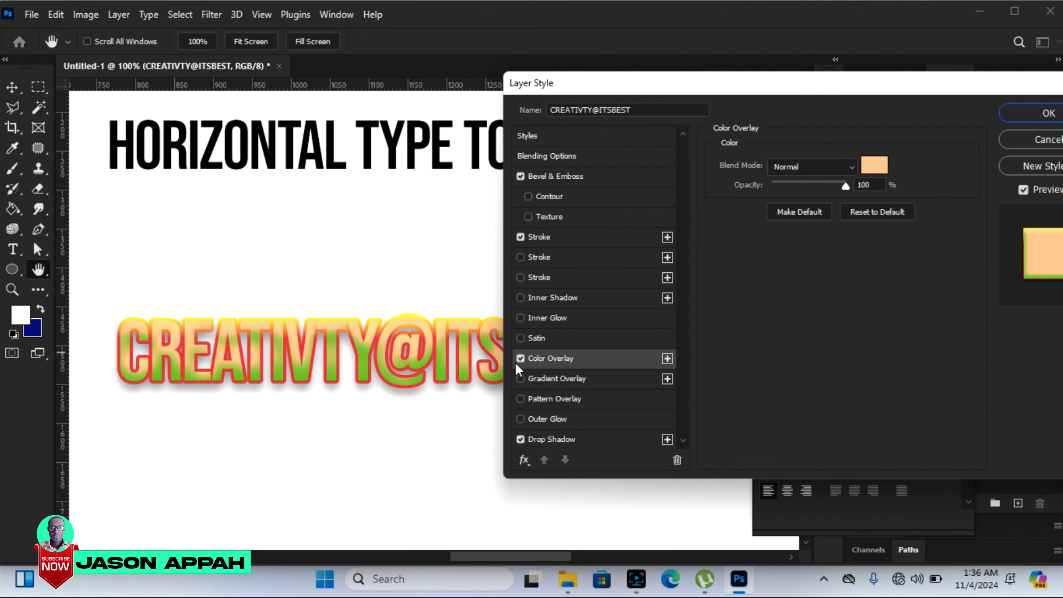
click(874, 166)
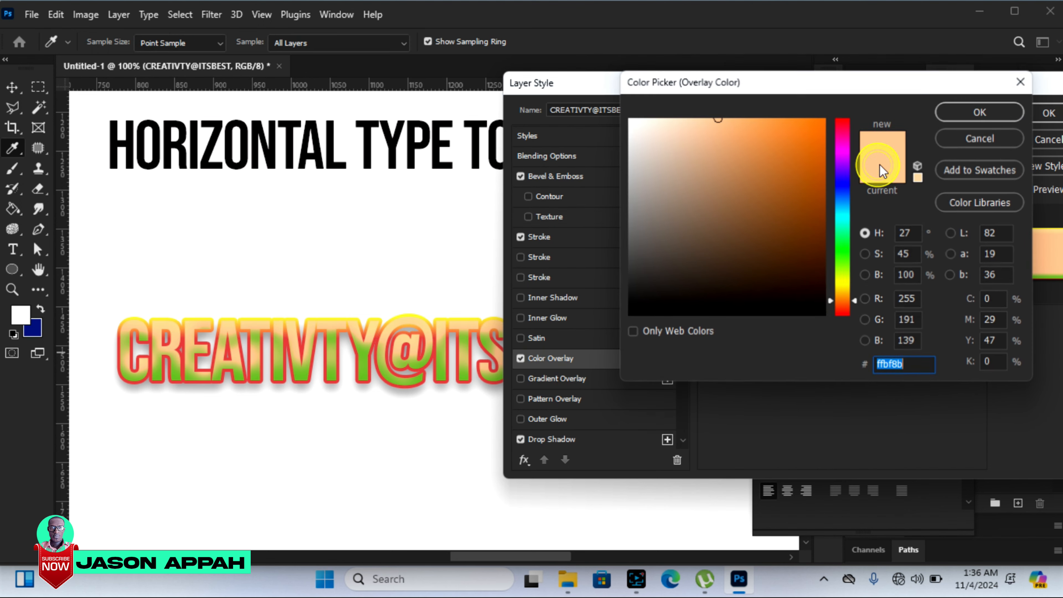
click(796, 204)
click(758, 299)
click(841, 189)
click(817, 139)
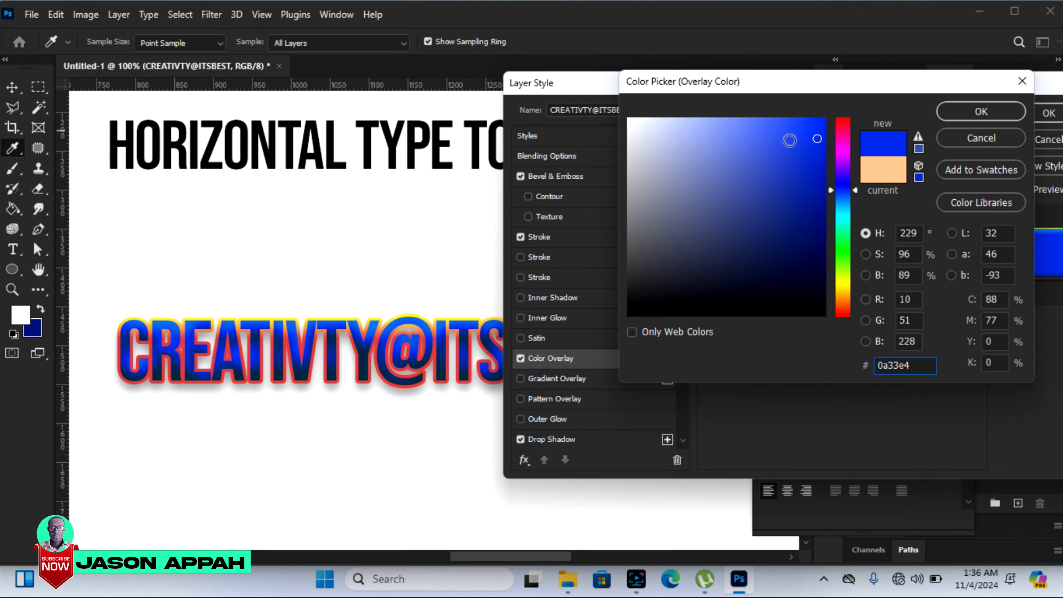
click(791, 300)
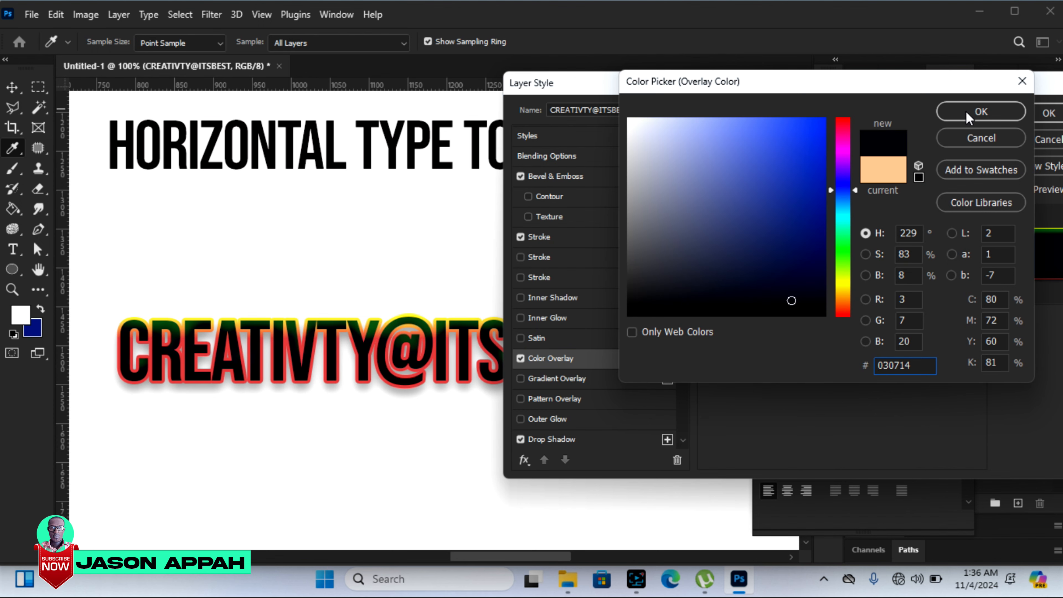
click(976, 111)
drag(938, 85, 773, 77)
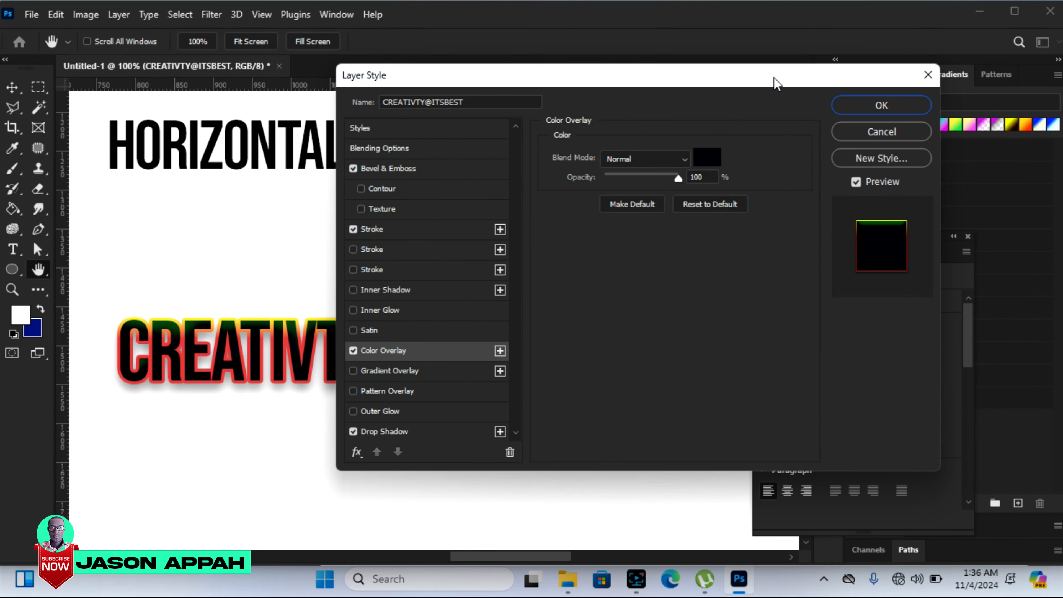
click(879, 105)
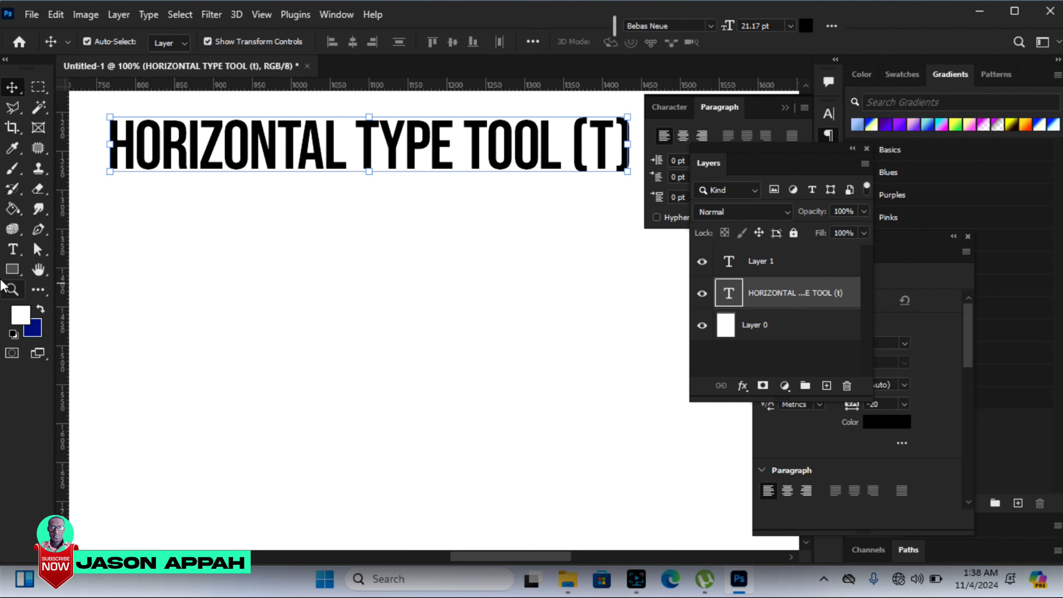
Step: Draw a white rectangle about 371 by 341 px below the HORIZONTAL TYPE TOOL (T) title
click(14, 272)
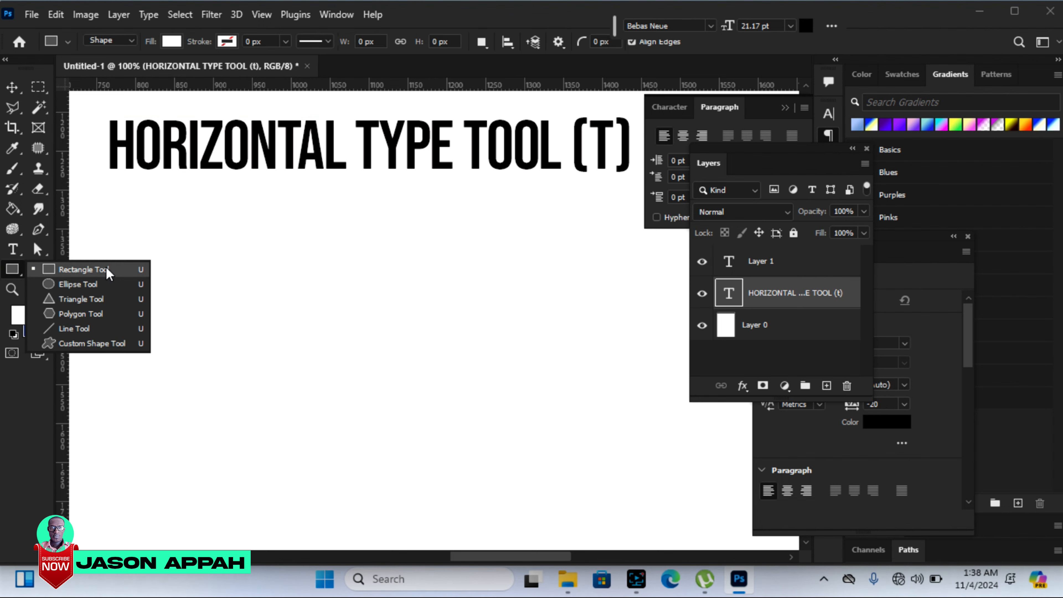
click(79, 273)
drag(191, 223, 477, 488)
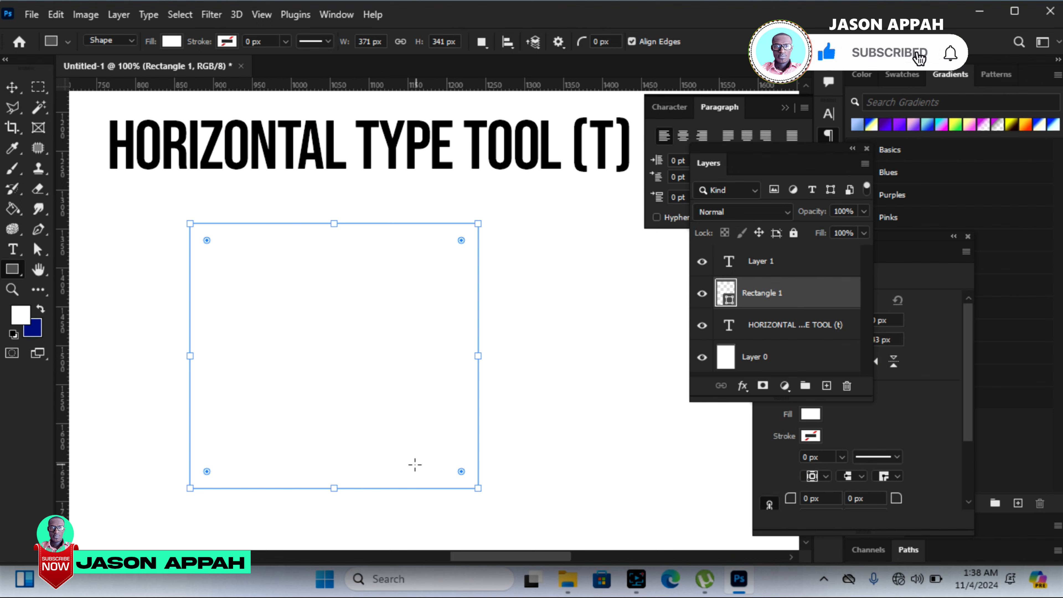
Step: Place paragraph text inside the rectangle, enlarge its text frame slightly, and reduce the placeholder text size to 8 pt
click(13, 254)
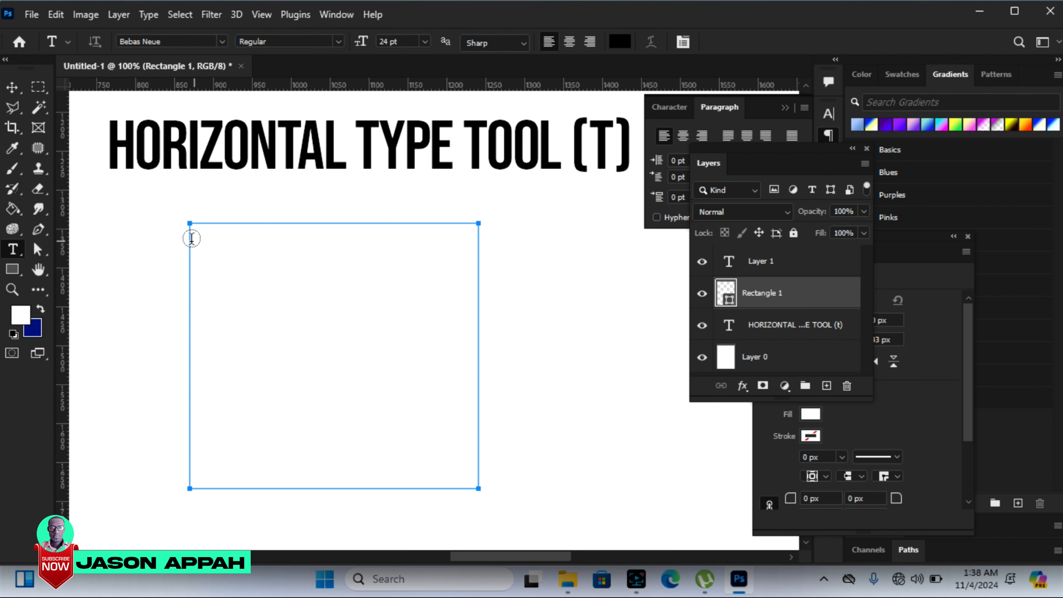
click(208, 237)
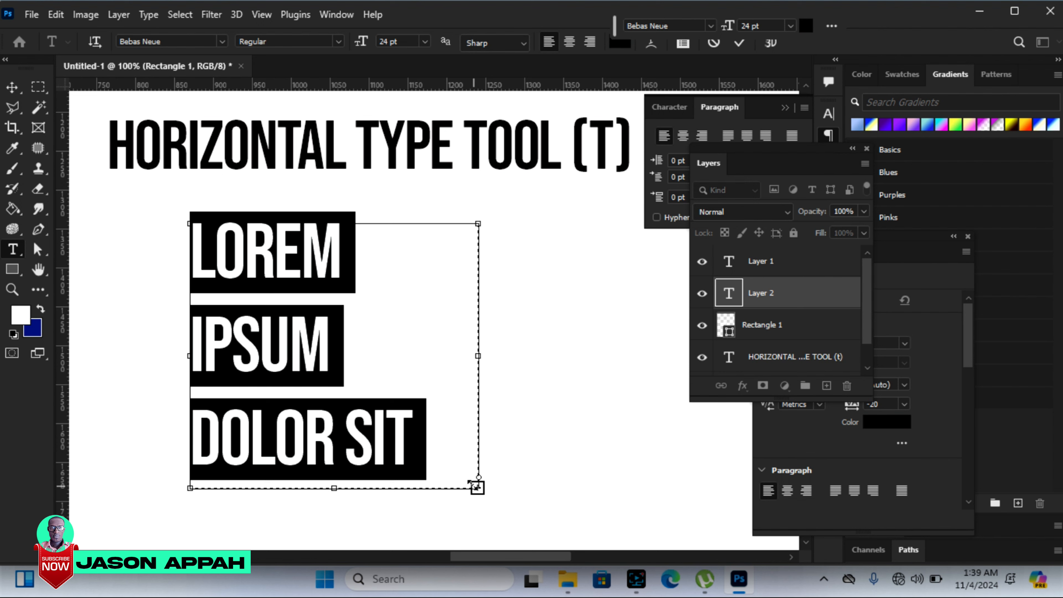
drag(477, 486, 506, 530)
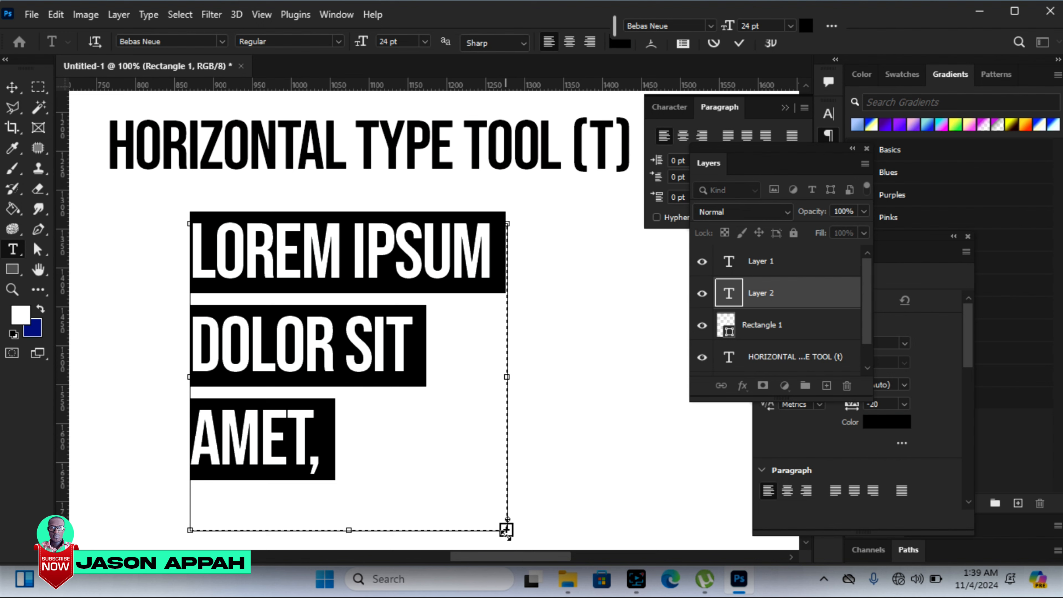
mouse_move(506, 530)
mouse_down()
mouse_move(515, 546)
mouse_move(503, 518)
mouse_up()
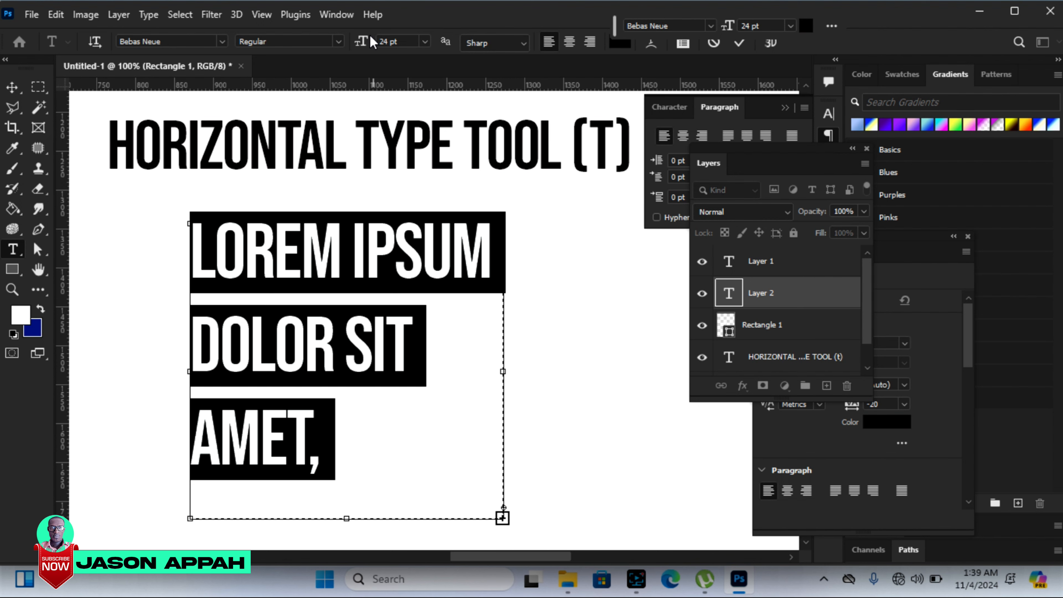
drag(361, 40, 351, 37)
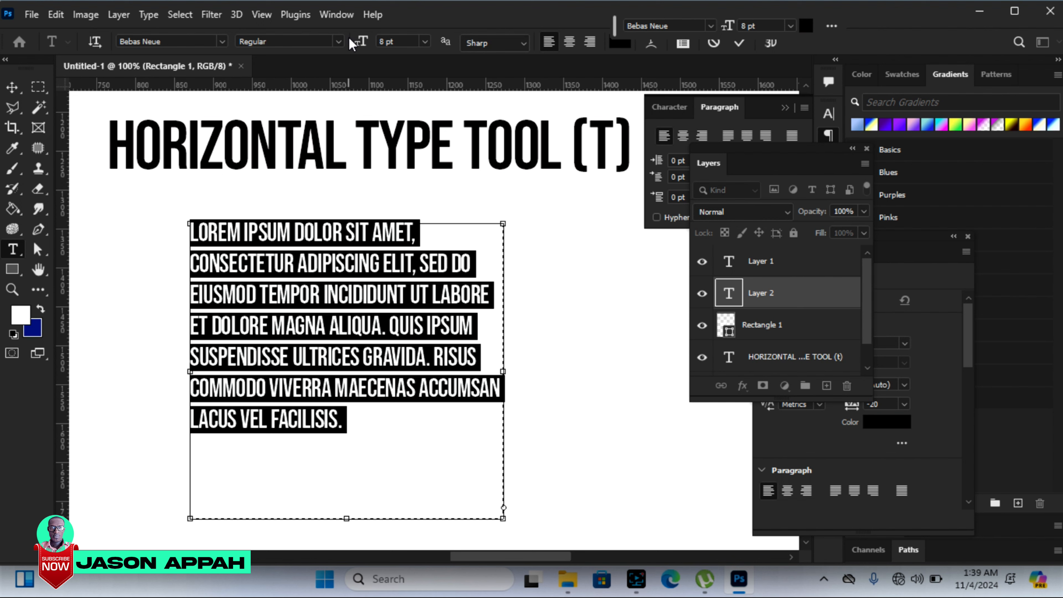
Step: Replace the placeholder text in the frame with "THE BEST THING" followed by about six lines of random filler characters
text(THE BEST)
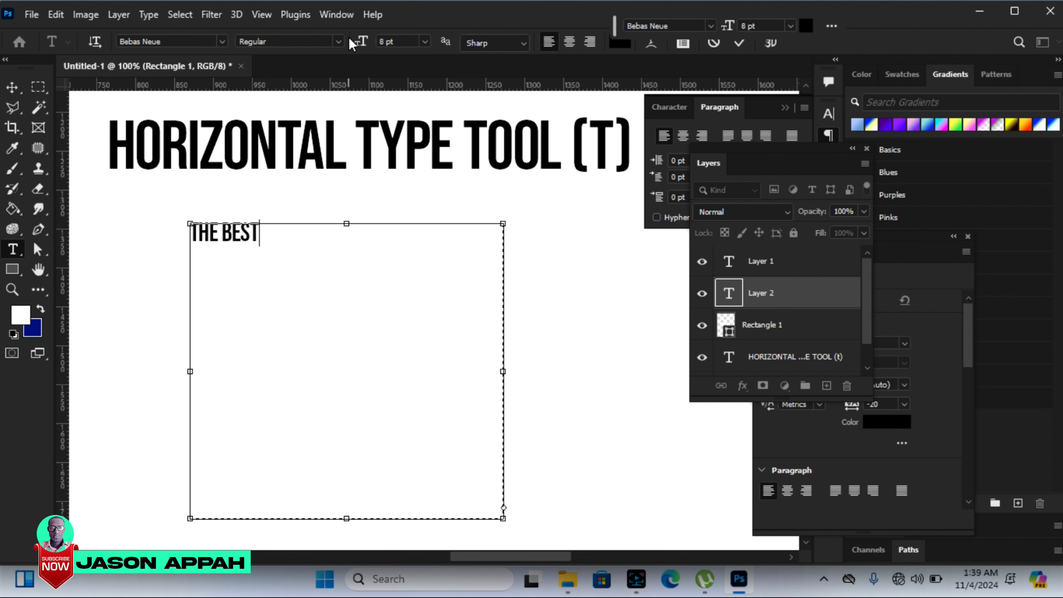
text( THING A)
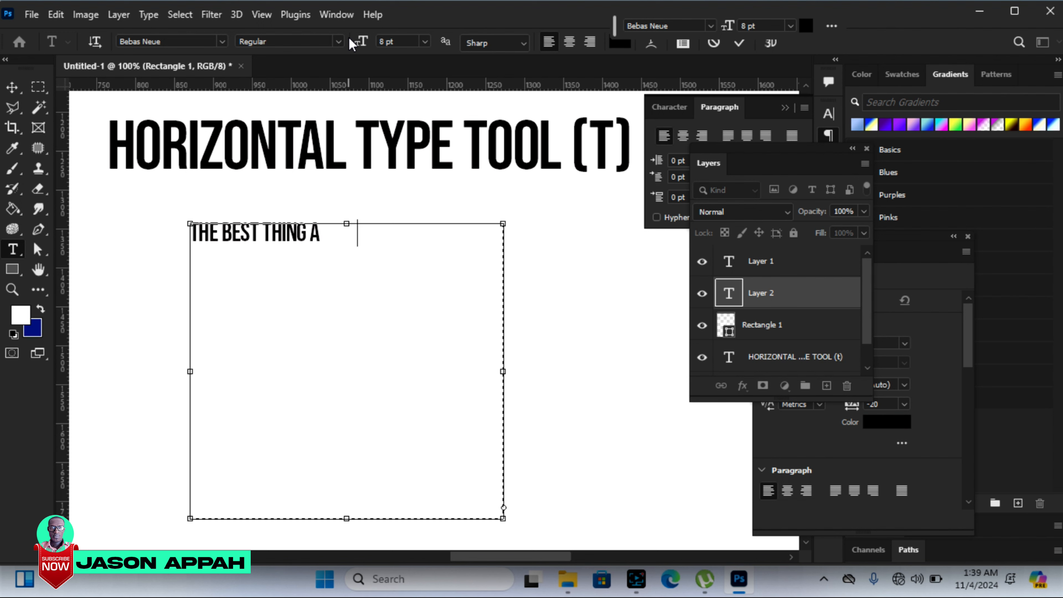
text(DLFKJD PLFJAPROI POFJ ADPSOFD[ FJD AFLDKJ FLDKJ F)
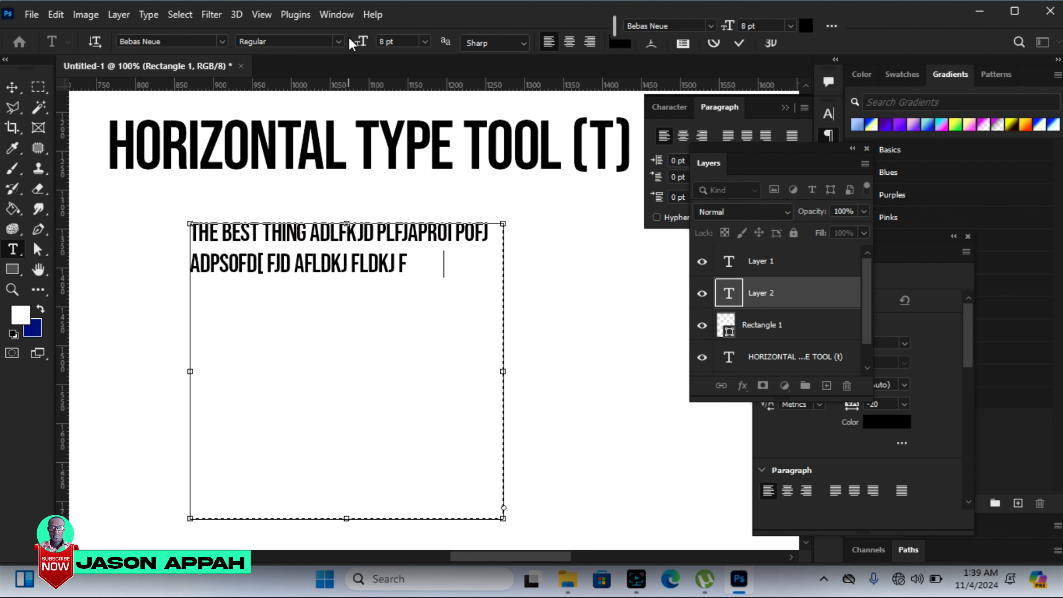
text(LDJ FLDJ FDFD LFDSLFK JDLFJ KLDASKFJ DLS)
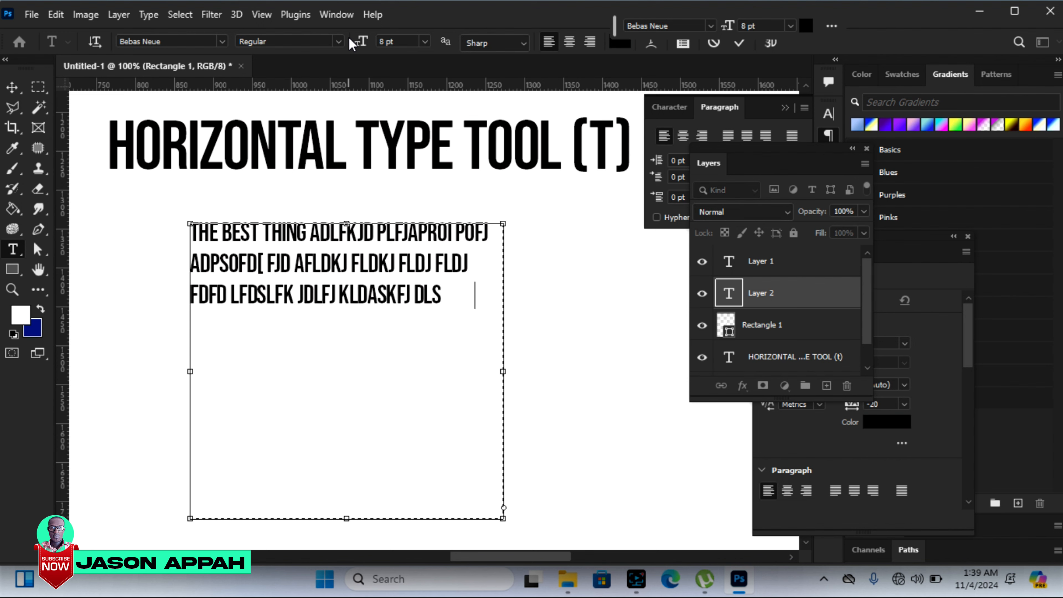
text(FJKD LJLJ FLDKSJF DKLSJF LKDJFLDJF D)
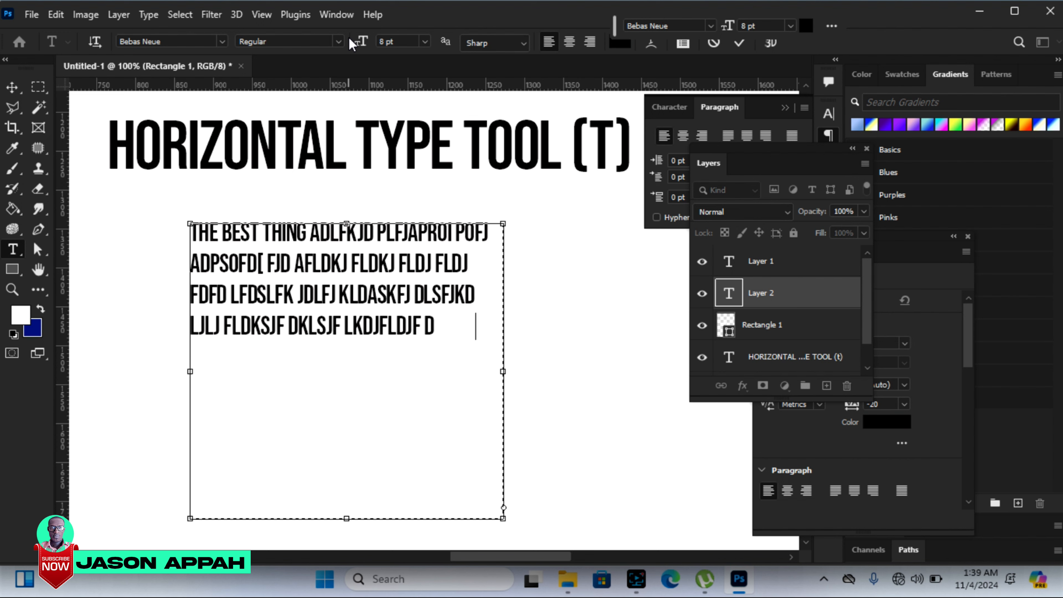
text(;FLD JF;LDJAF ;LSDJFL;ASJF LSAJ; FLJD;LJF;LD)
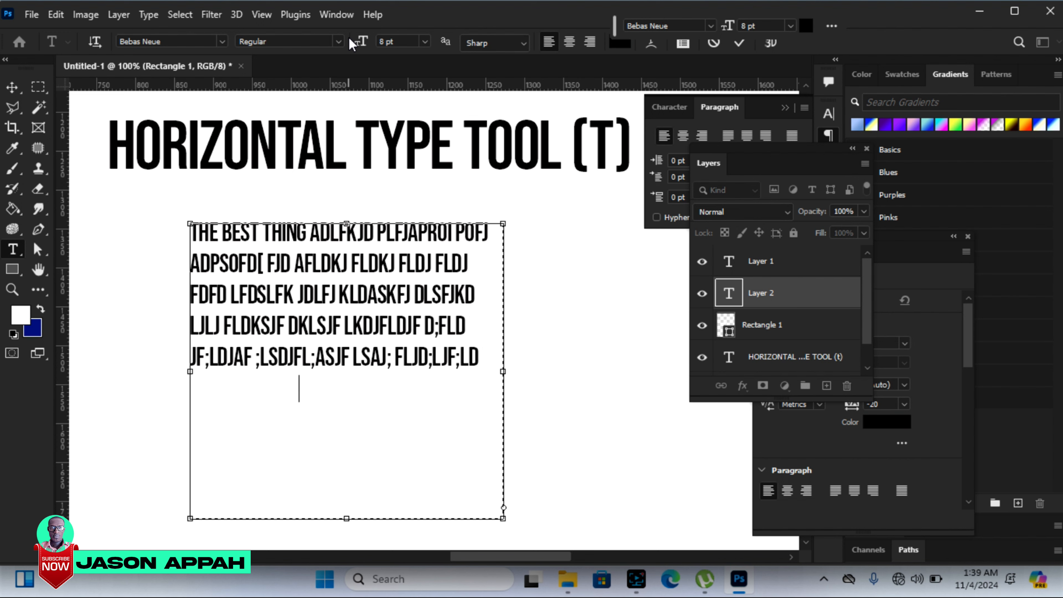
text(JAFLDDFDFDDDD)
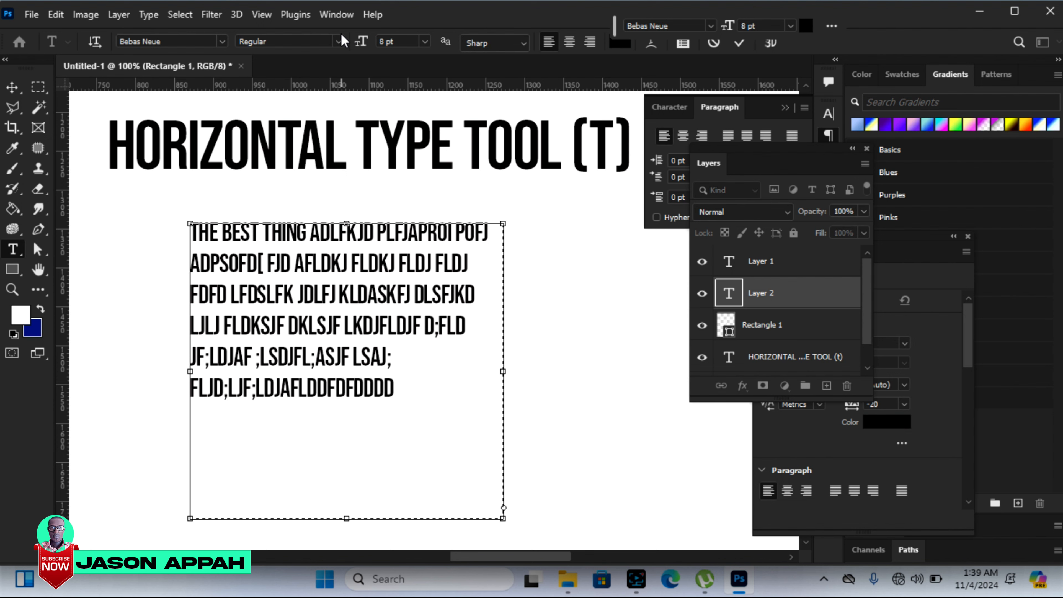
text(D)
Step: Delete the filler text and its rectangle, and draw a white ellipse about 375 by 380 px below the title
click(12, 87)
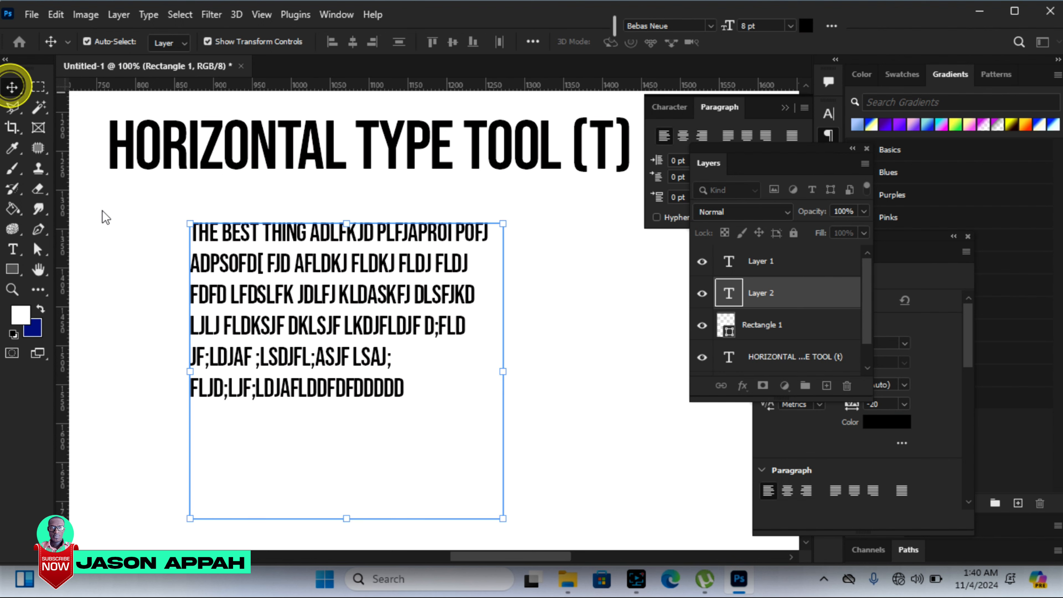
key(Delete)
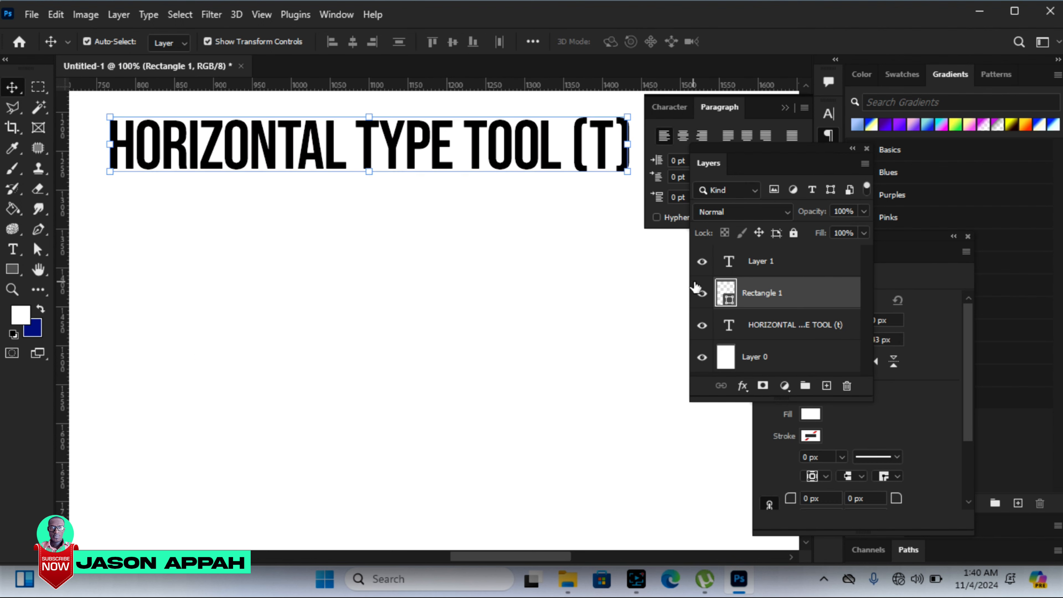
click(14, 269)
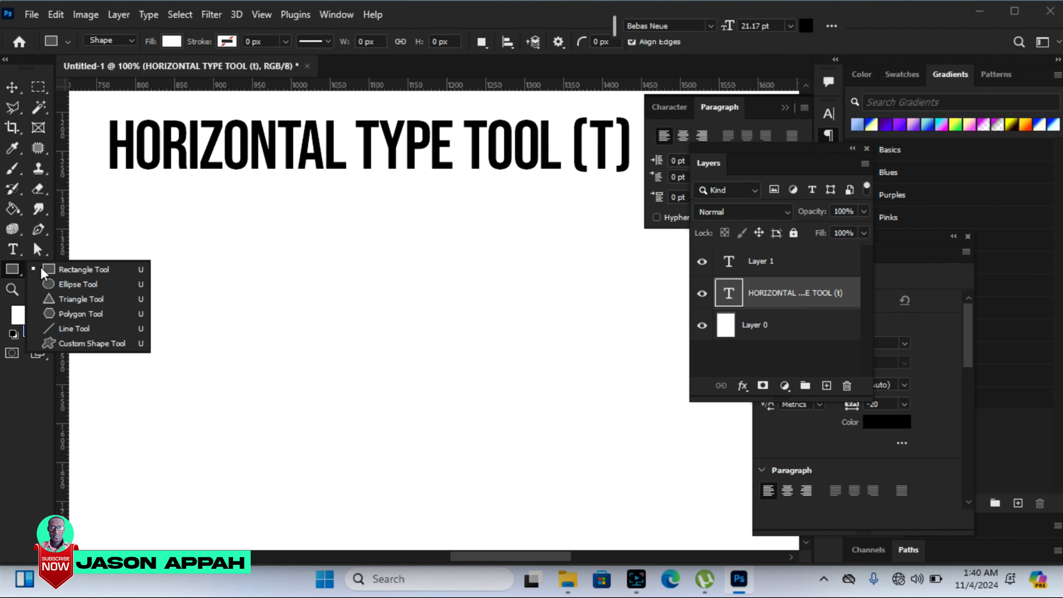
click(76, 284)
drag(215, 227, 507, 522)
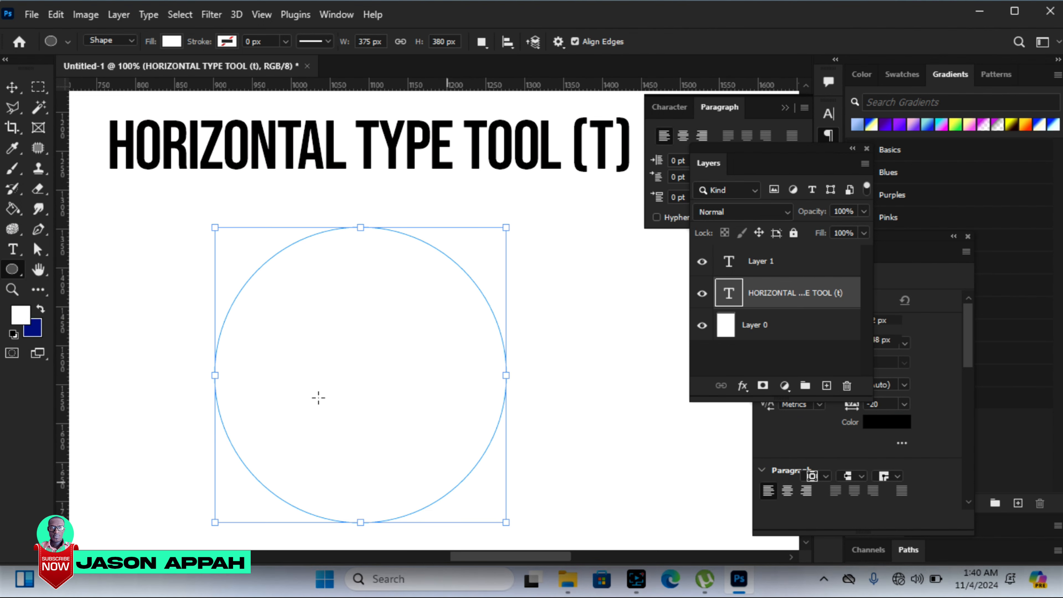
Step: Fill the ellipse with placeholder paragraph text and set its font size to 4 pt
click(12, 251)
click(282, 311)
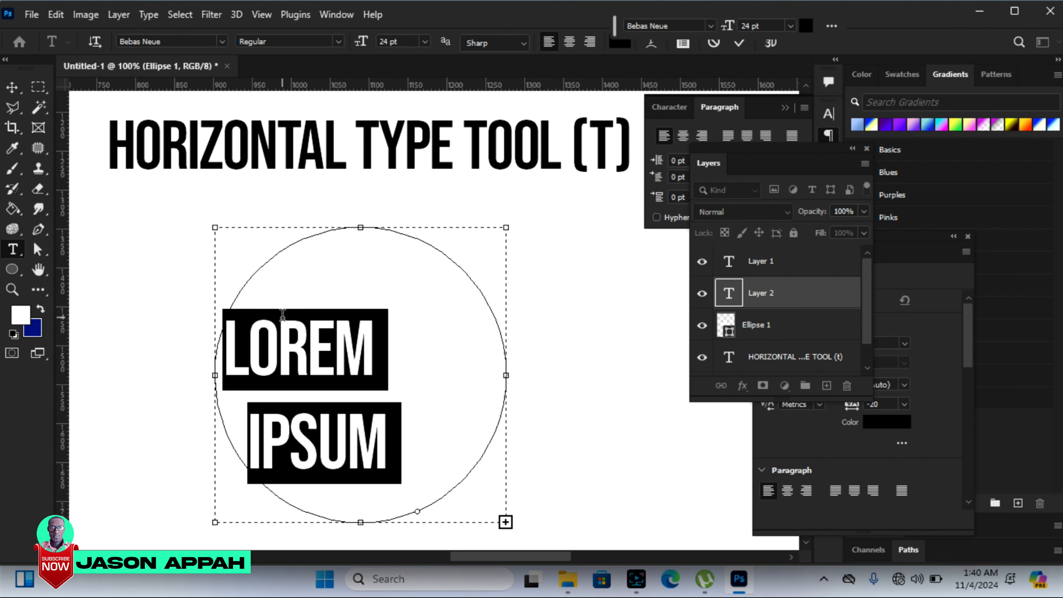
mouse_move(362, 41)
mouse_down()
mouse_move(343, 52)
mouse_move(357, 49)
mouse_move(352, 41)
mouse_up()
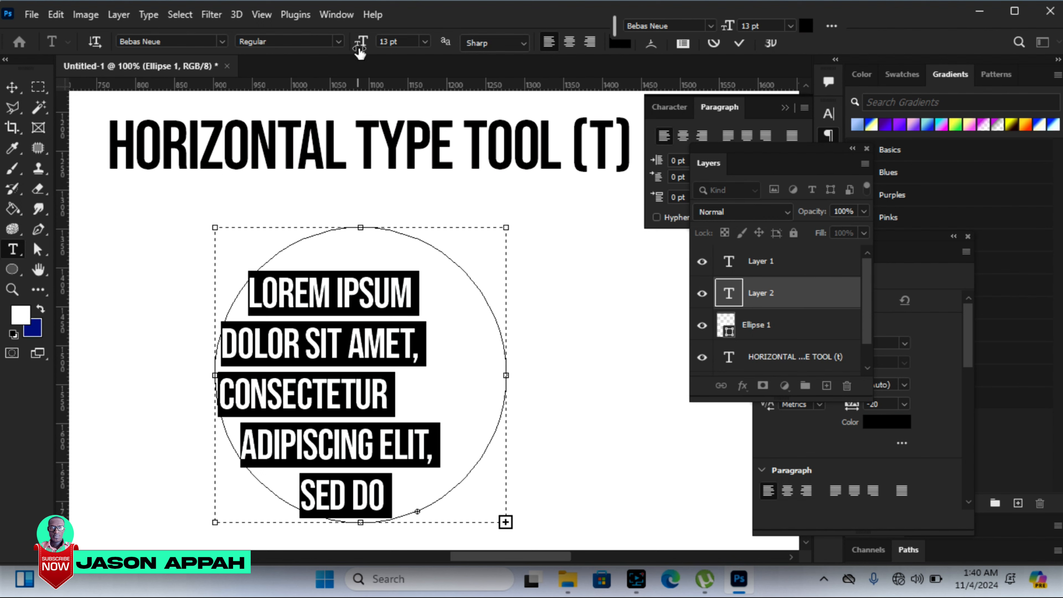
drag(361, 42, 360, 42)
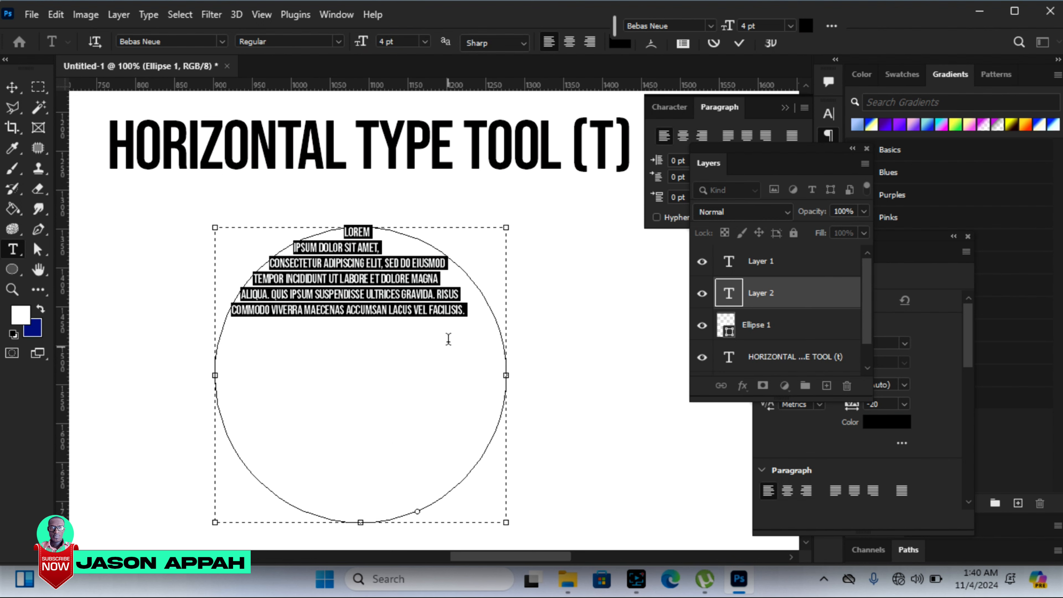
click(12, 87)
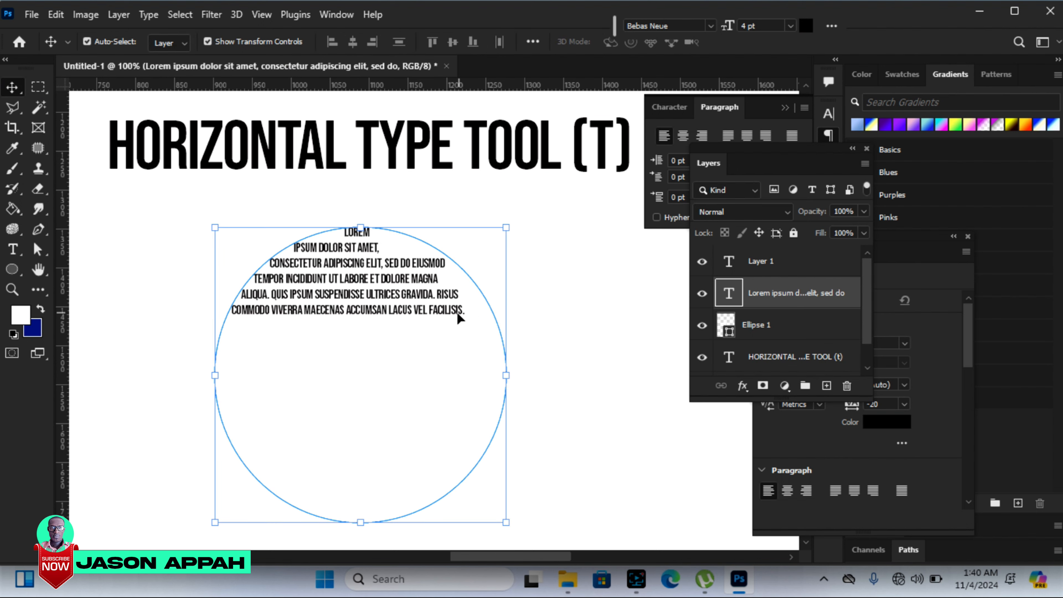
Step: Insert random filler characters into the word "lacus" in the last line of the ellipse's text and commit the edit
click(13, 250)
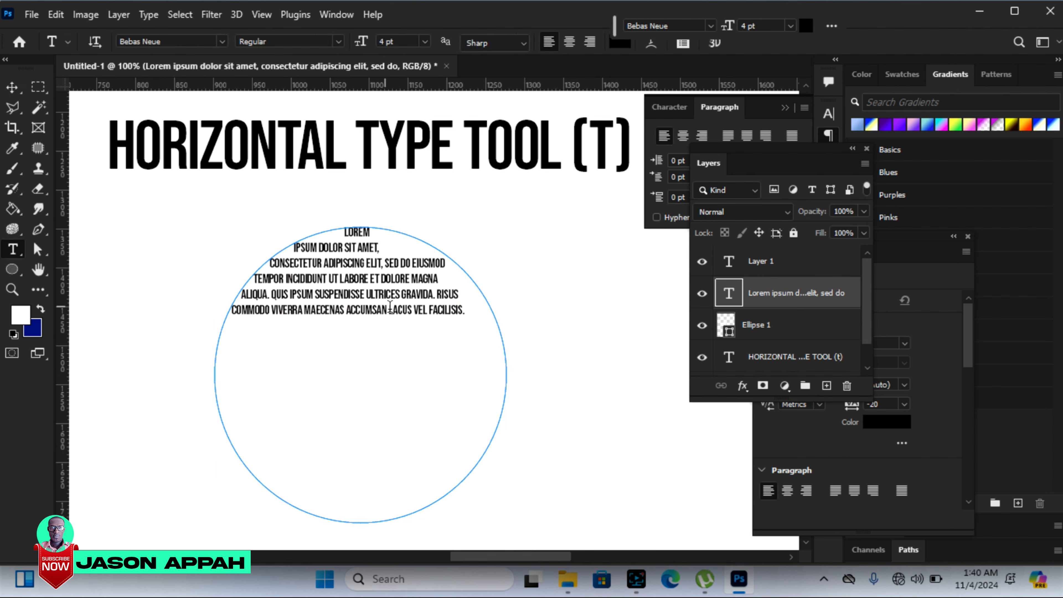
click(400, 315)
text(ghjhh  hjjh hh  )
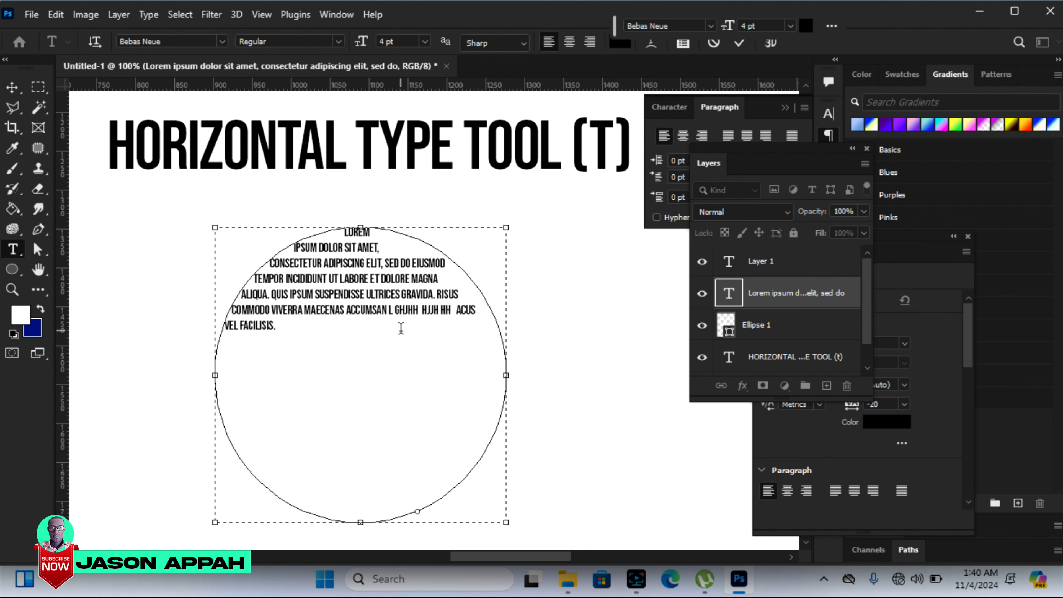
text(ghgfdgjh)
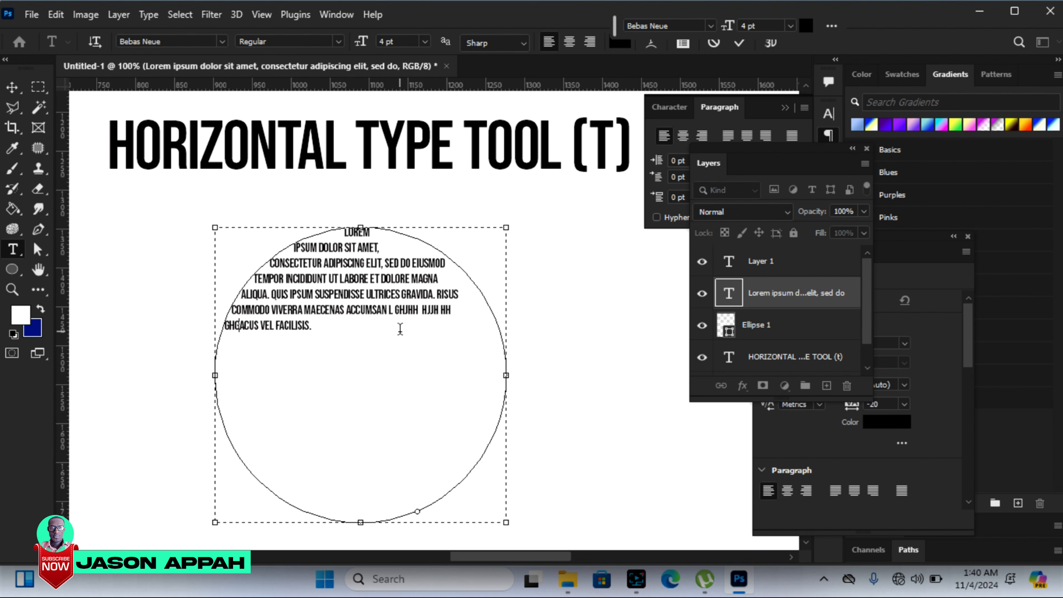
text(jjhjddgj)
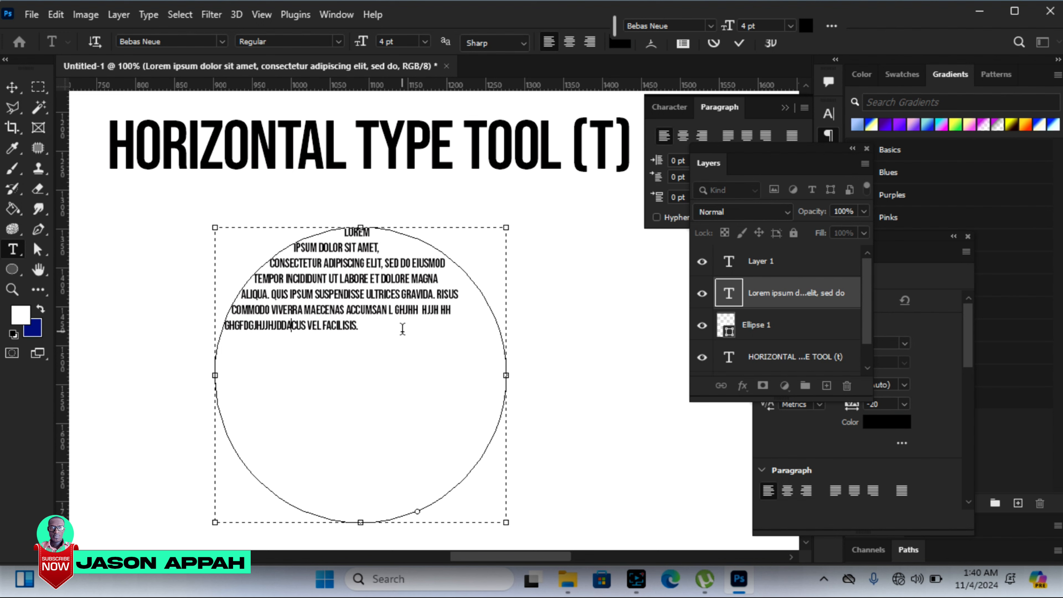
text(  mgjdfjjg)
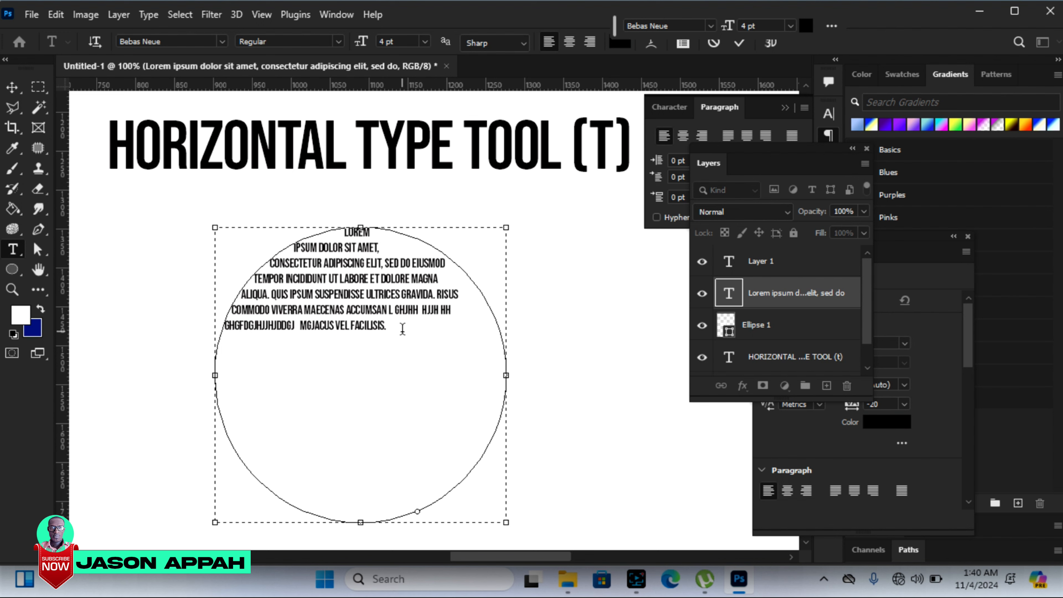
text(hjyh cvhd)
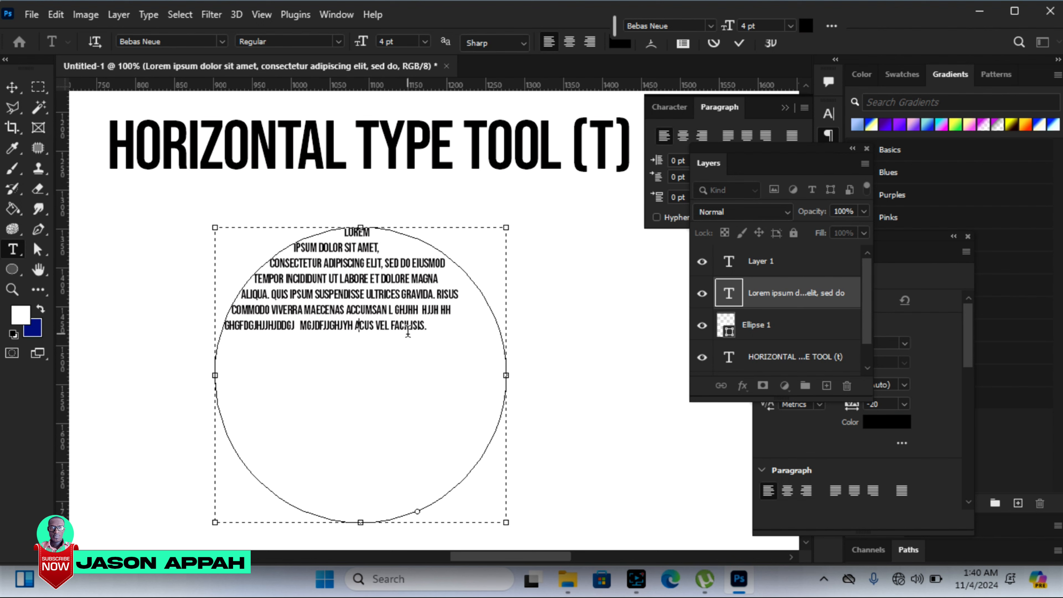
text(hfhggh)
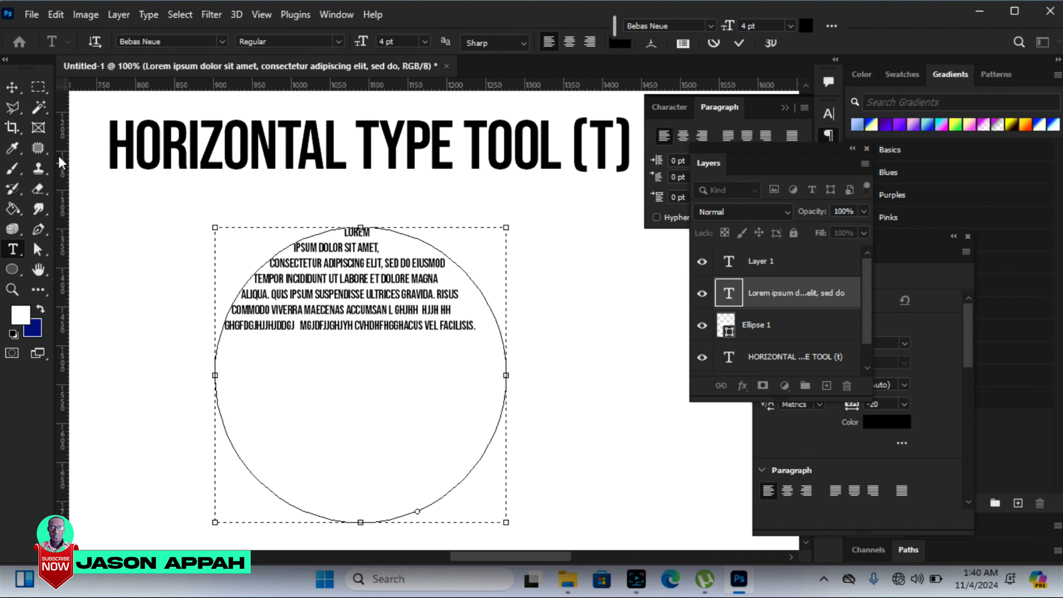
click(10, 94)
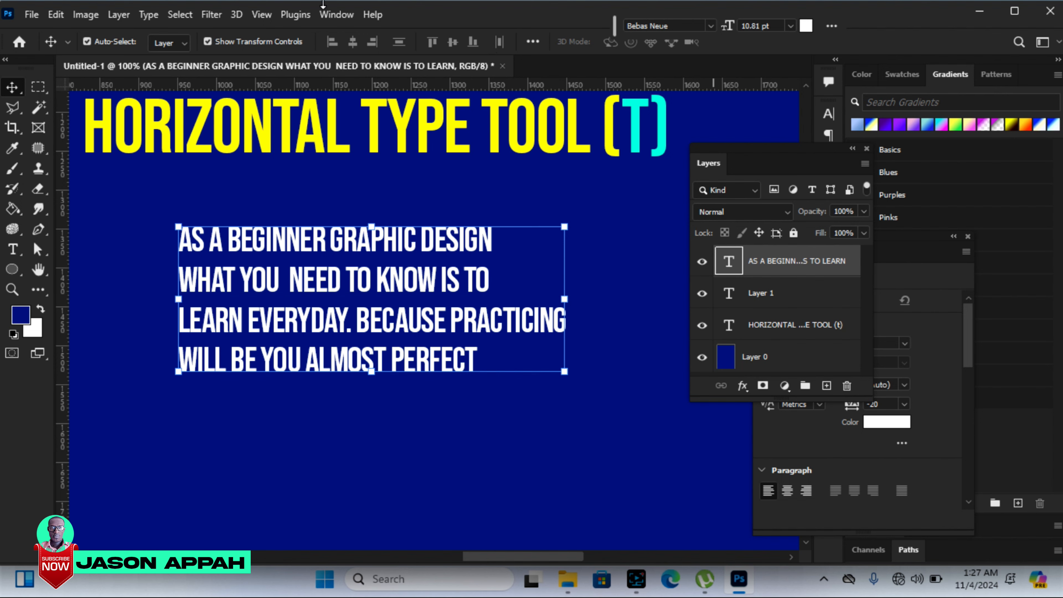
Step: Display the character settings for the beginner graphic design text and set tracking to 20, leading to 19 pt and font size to 11 pt
click(336, 15)
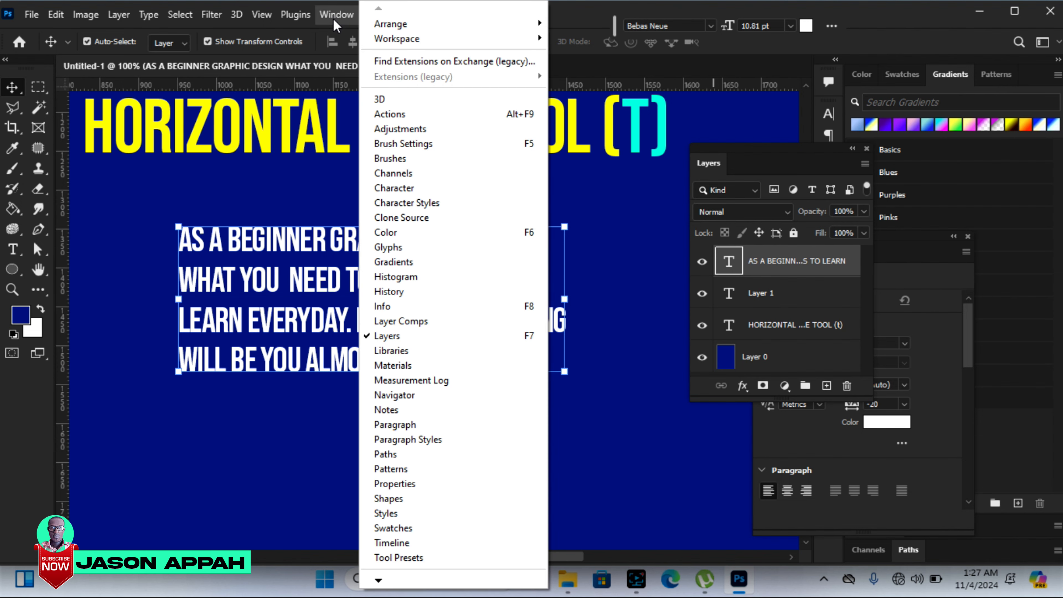
click(412, 189)
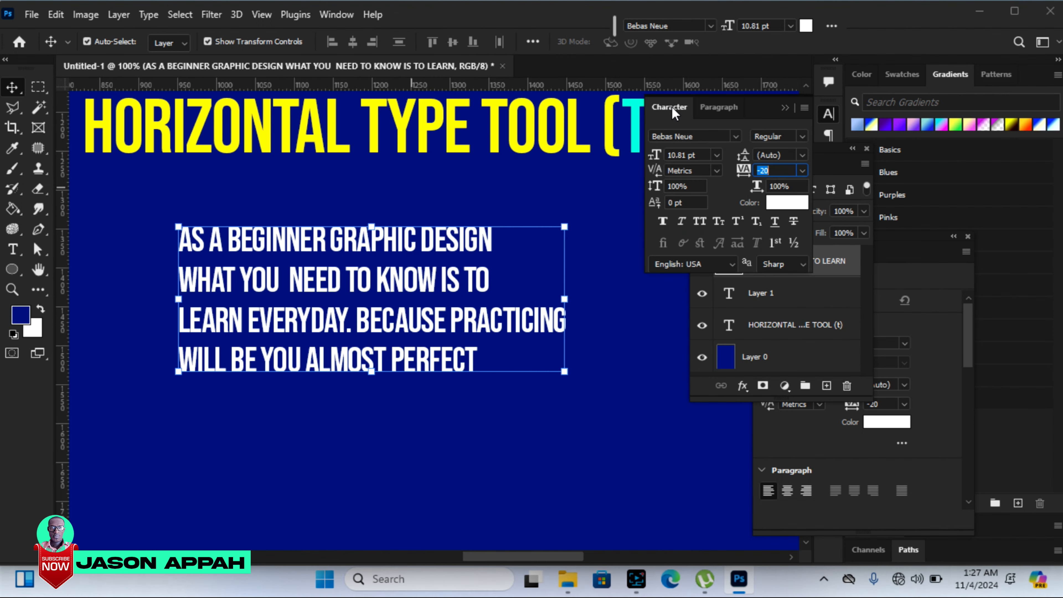
click(722, 108)
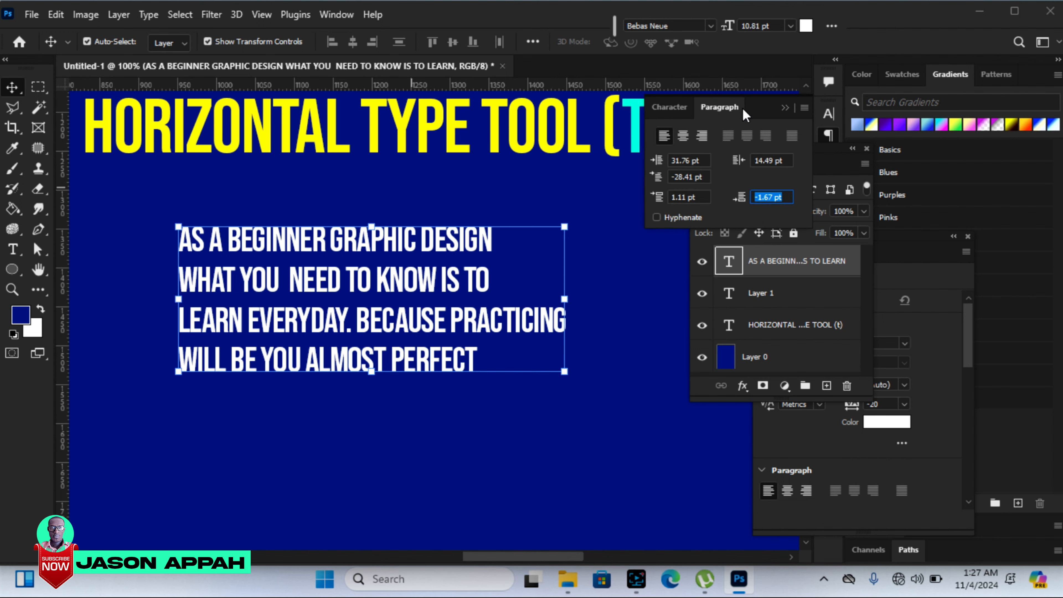
click(668, 110)
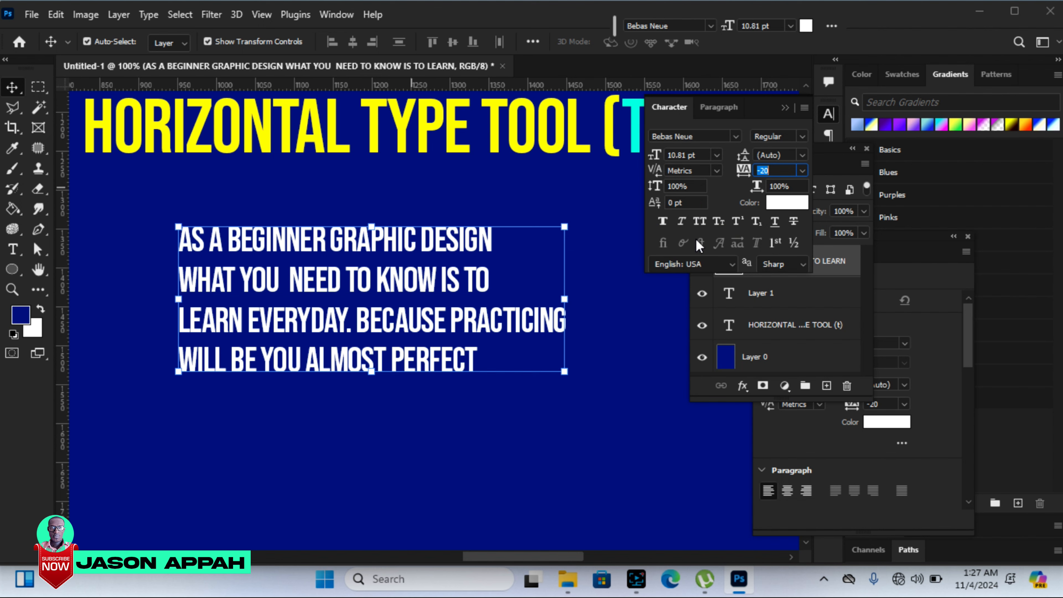
mouse_move(751, 169)
mouse_down()
mouse_move(740, 172)
mouse_move(752, 178)
mouse_up()
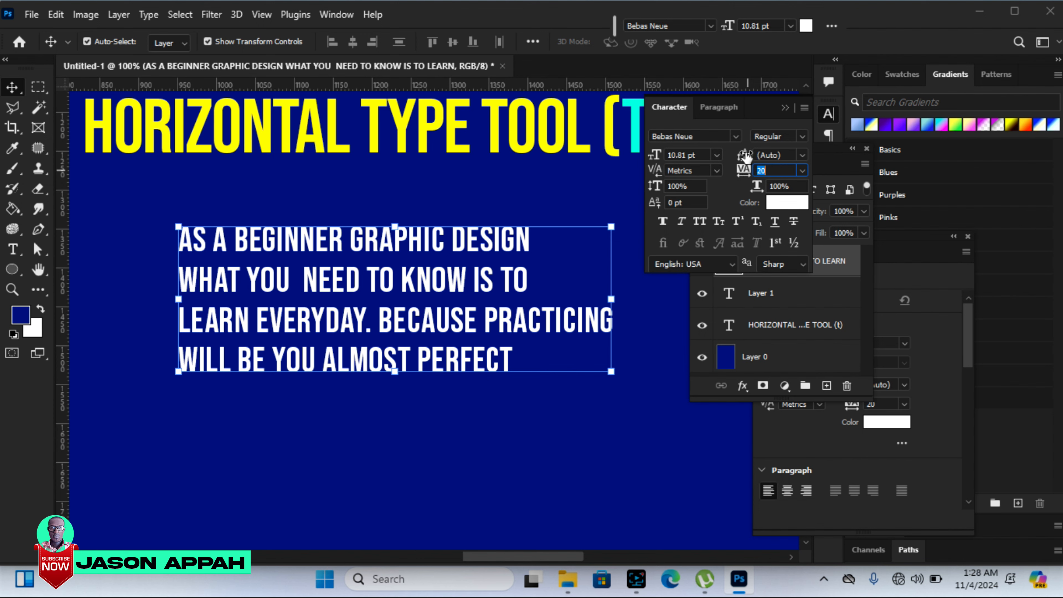
drag(745, 157, 751, 158)
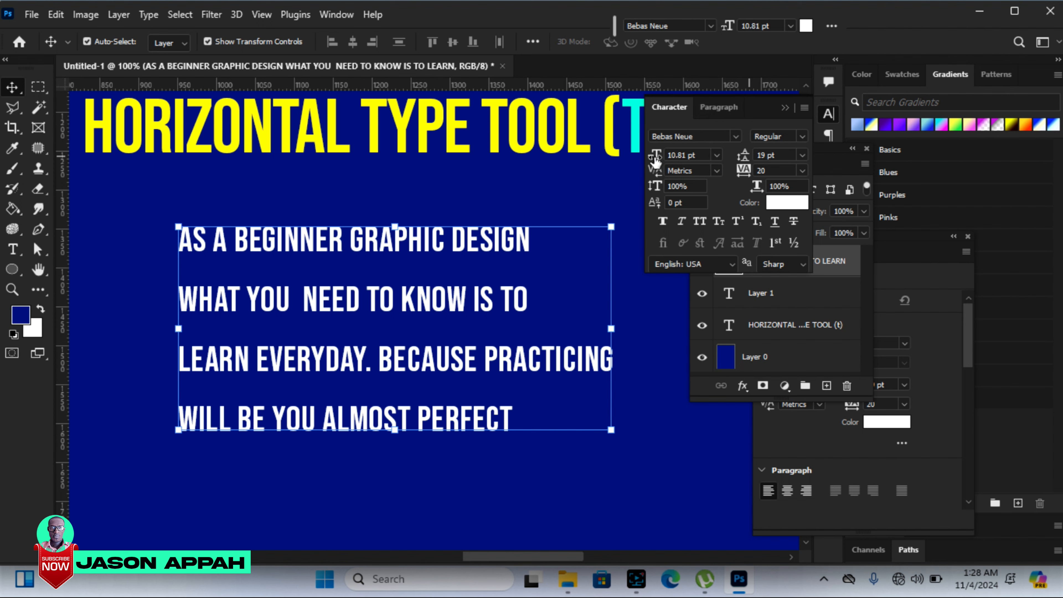
mouse_move(655, 159)
mouse_down()
mouse_move(677, 153)
mouse_move(639, 158)
mouse_up()
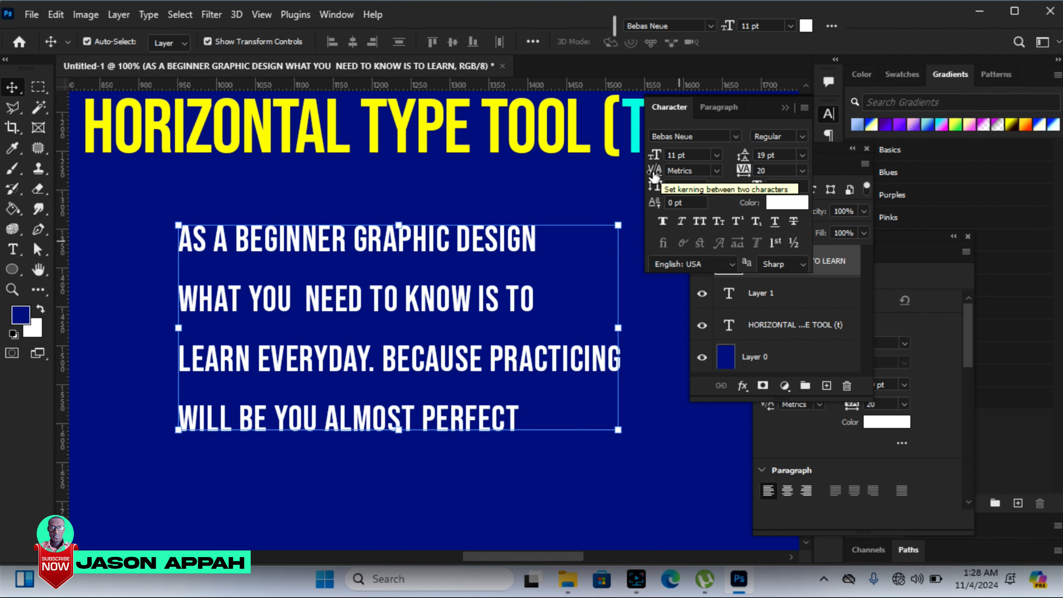
Step: Set the beginner graphic design text's kerning to 0 and style it faux italic, trying faux bold and switching it off again
mouse_move(654, 168)
mouse_down()
mouse_move(646, 162)
mouse_move(672, 167)
mouse_up()
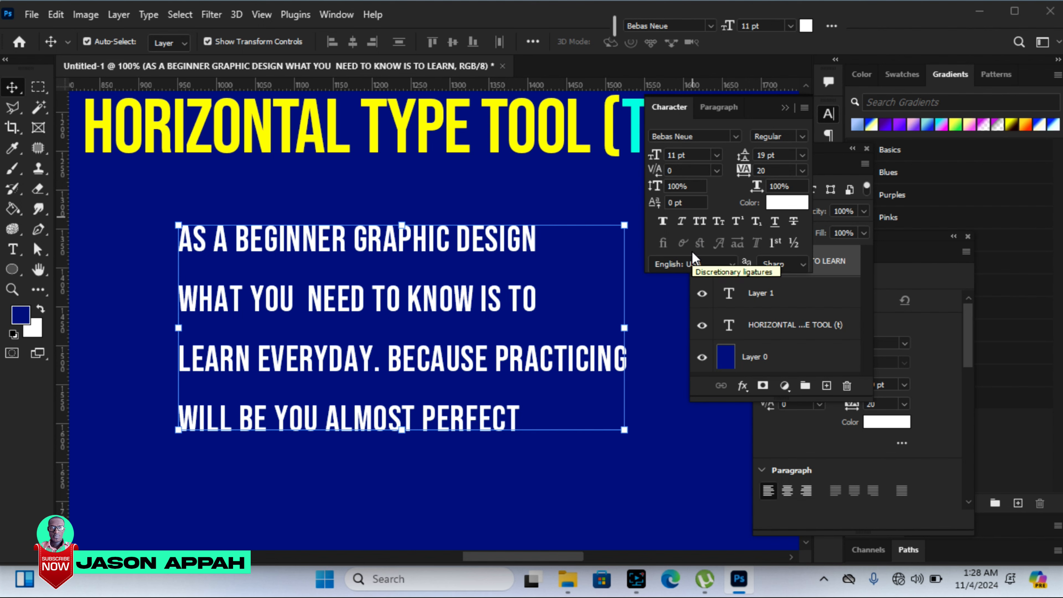
click(662, 221)
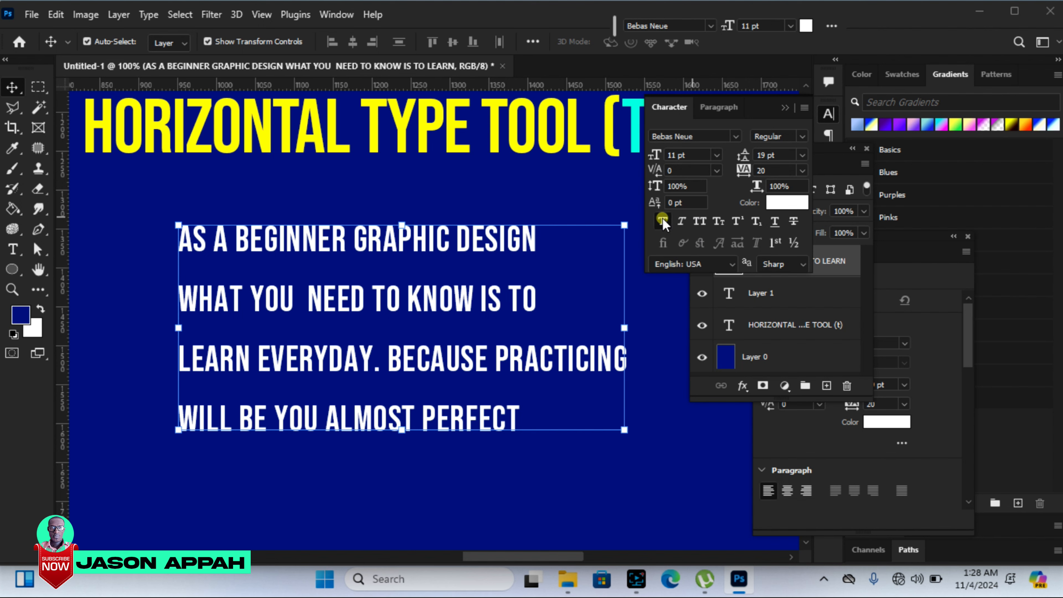
click(681, 221)
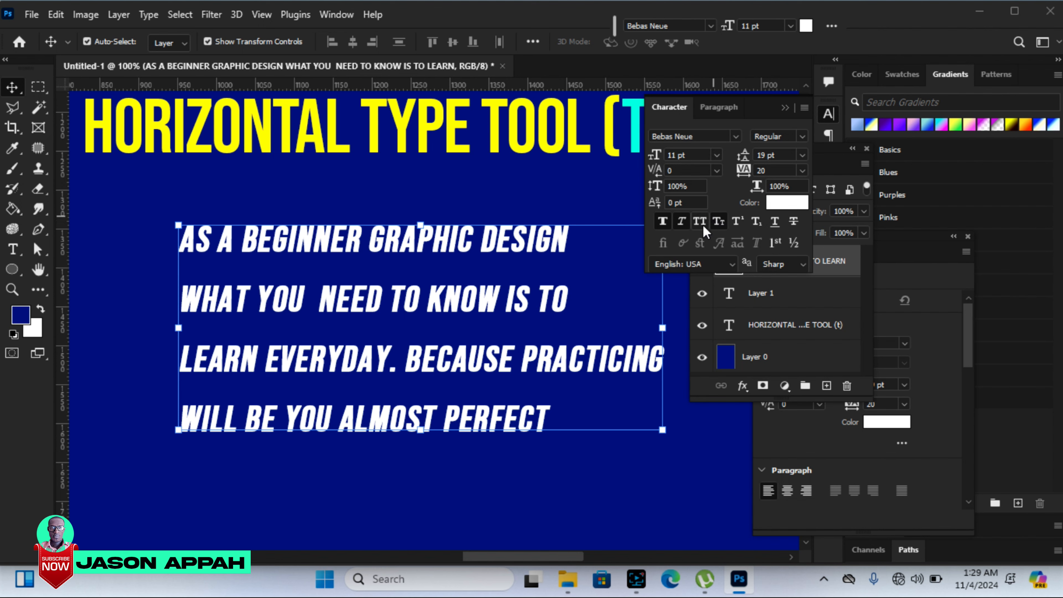
click(665, 226)
click(670, 226)
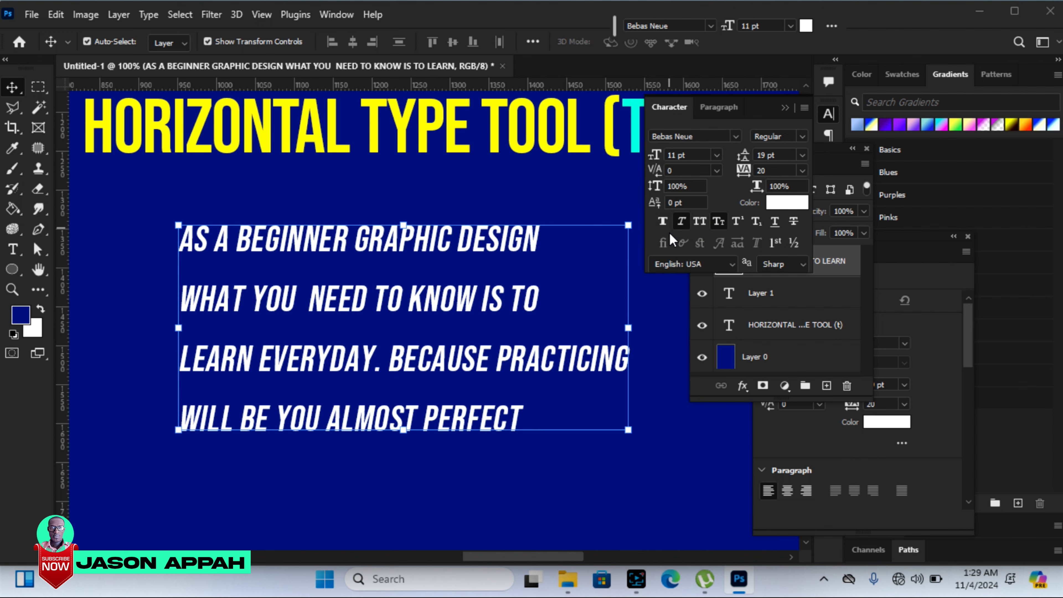
Step: Try right and center alignment on the beginner text, restore left alignment, and set its left margin indent to 22.76 pt
click(714, 107)
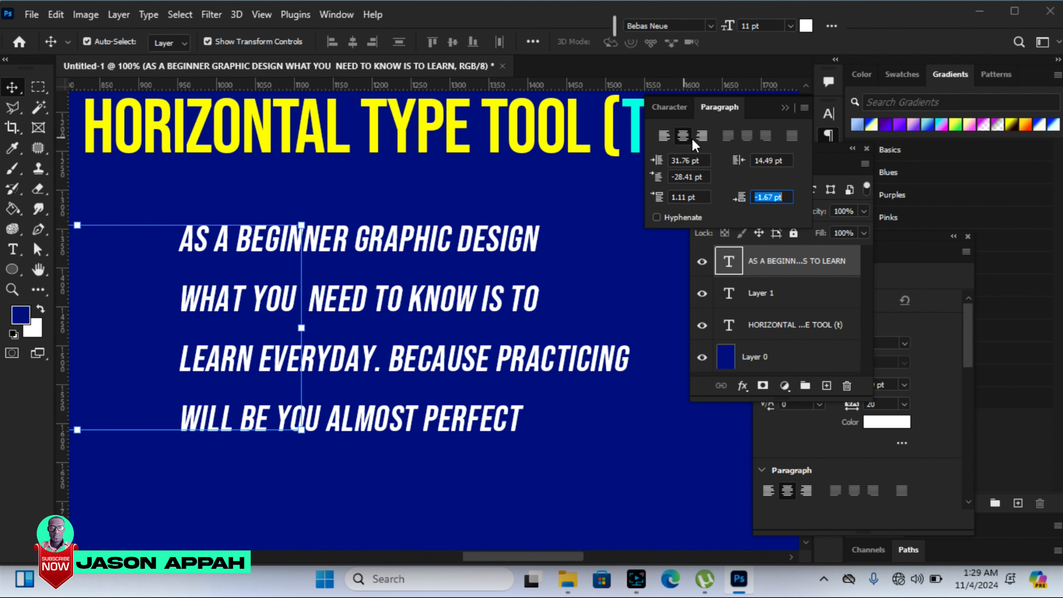
click(701, 135)
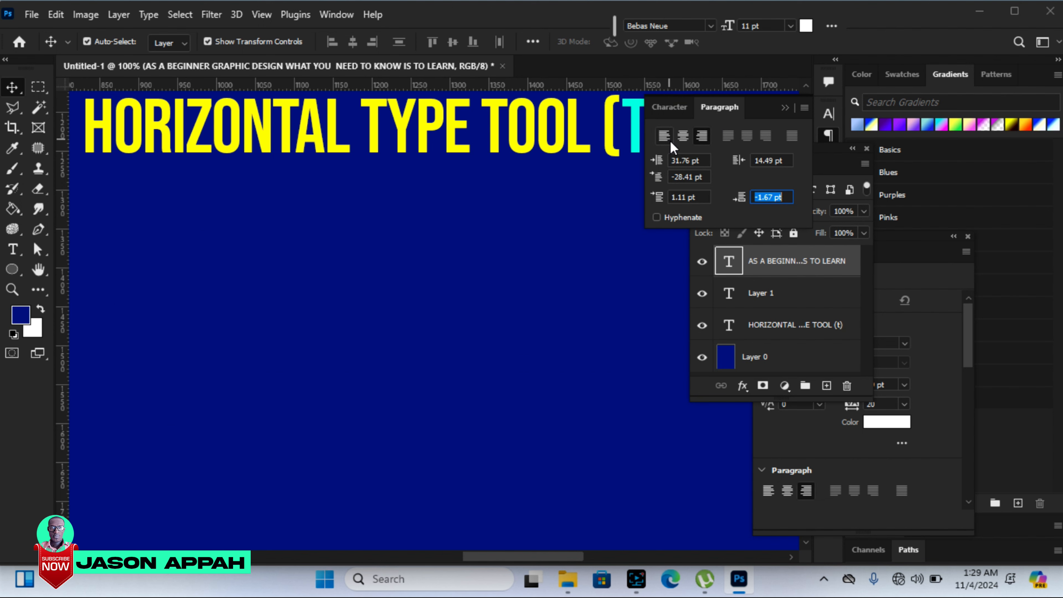
click(683, 136)
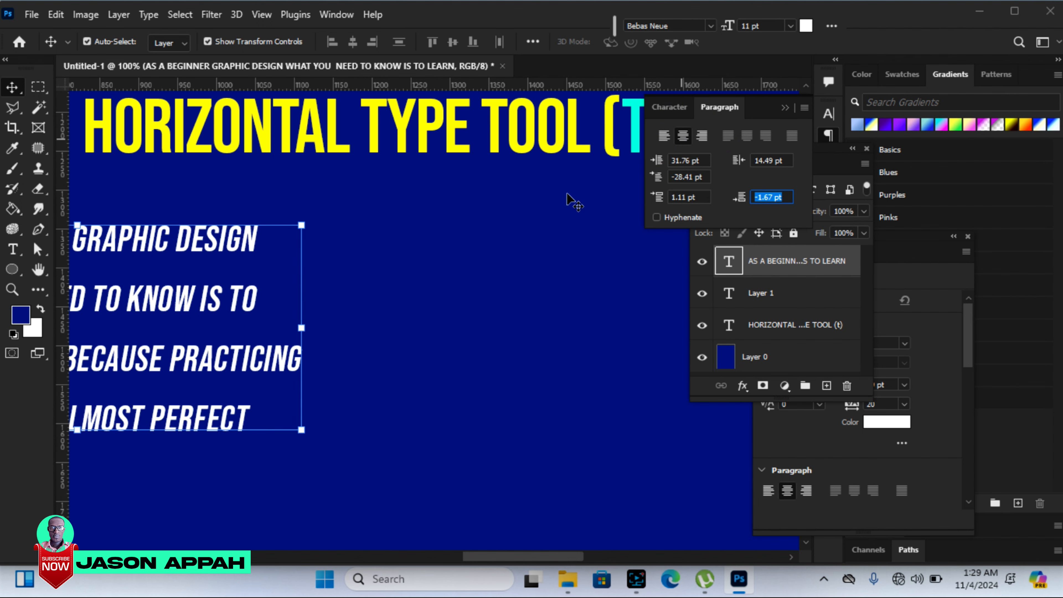
click(664, 136)
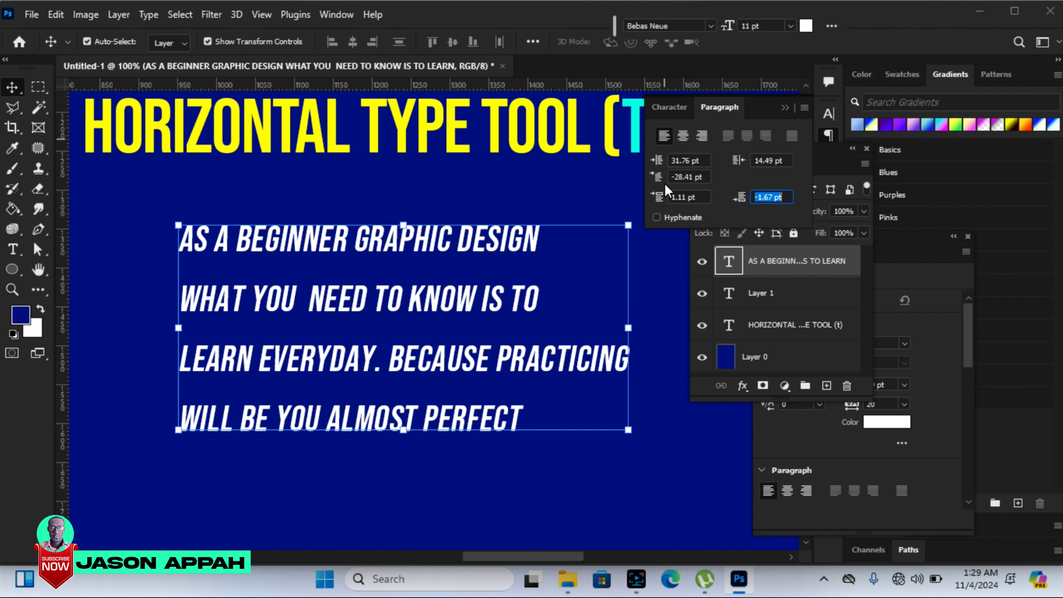
drag(660, 165, 642, 162)
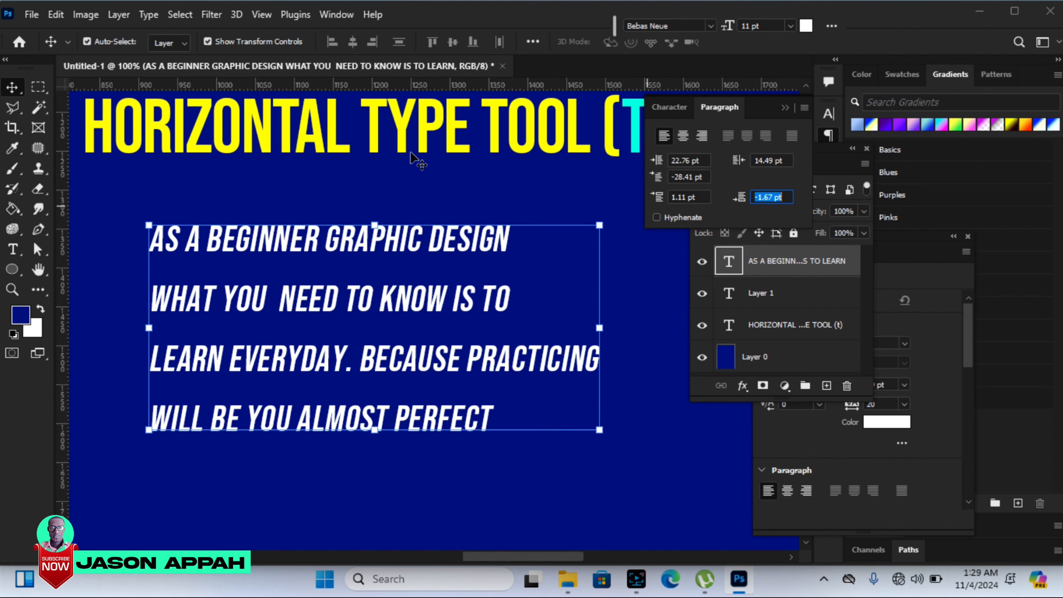
click(337, 14)
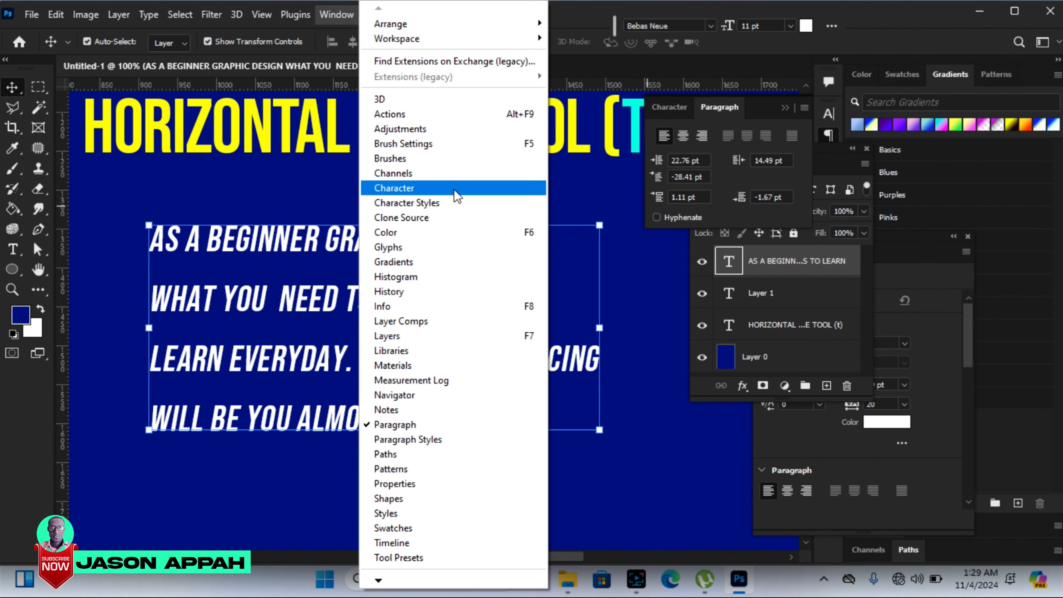
click(627, 10)
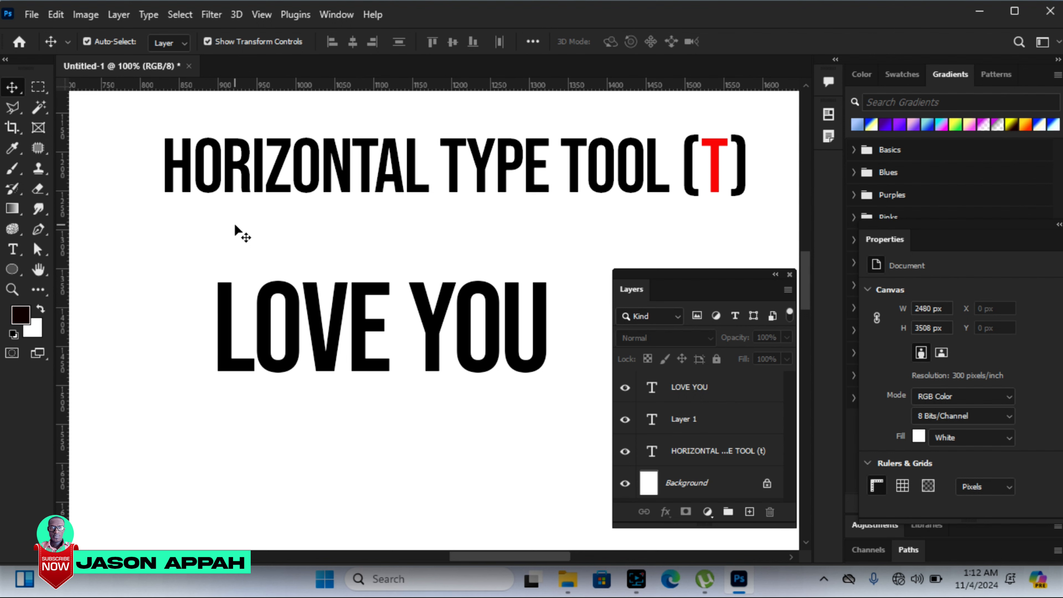
Step: Change the font of the whole LOVE YOU text layer to Algerian
key(t)
key(v)
click(321, 335)
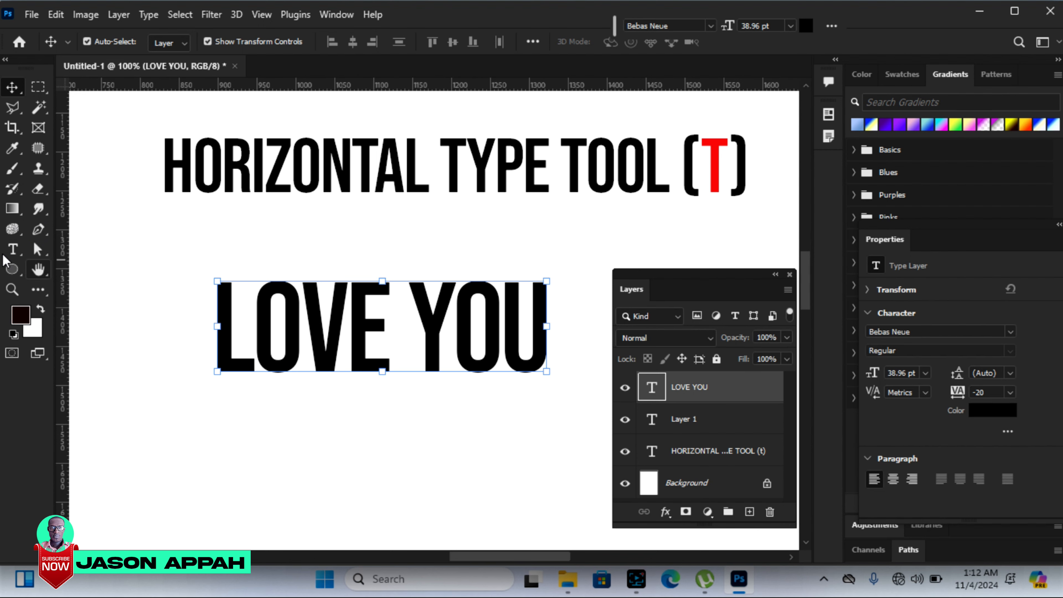
click(12, 249)
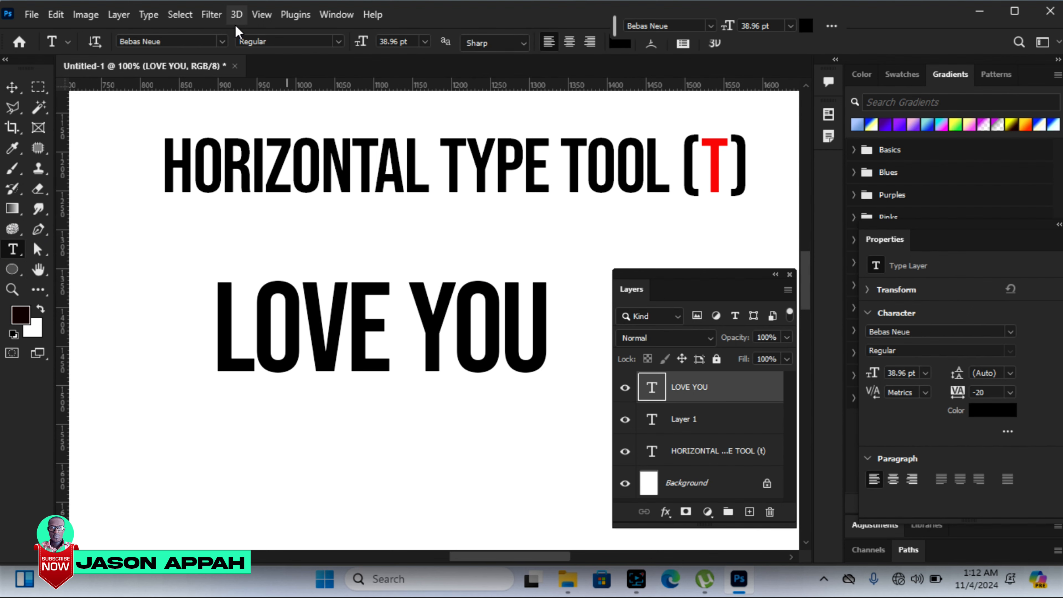
click(222, 41)
key(Up)
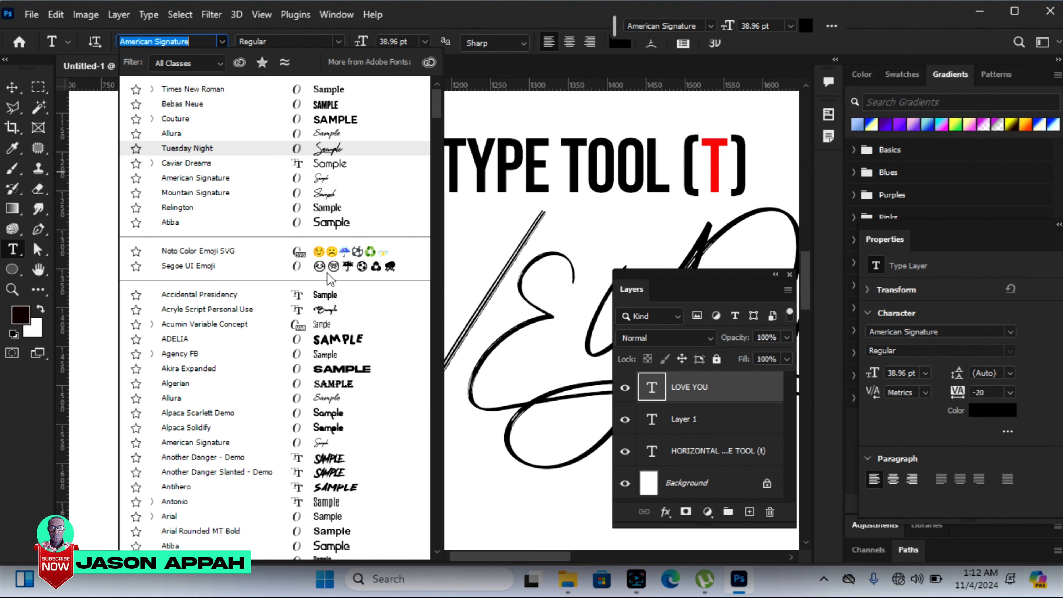
click(335, 383)
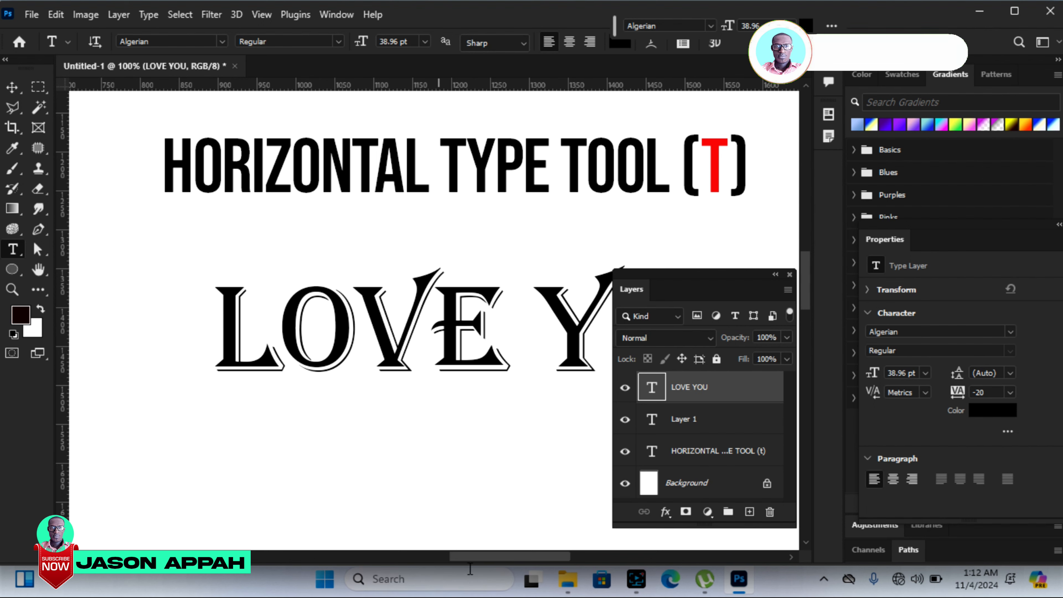
Step: Close the Layers panel covering the text, and change only the word LOVE to the ADELIA font
drag(469, 556, 480, 556)
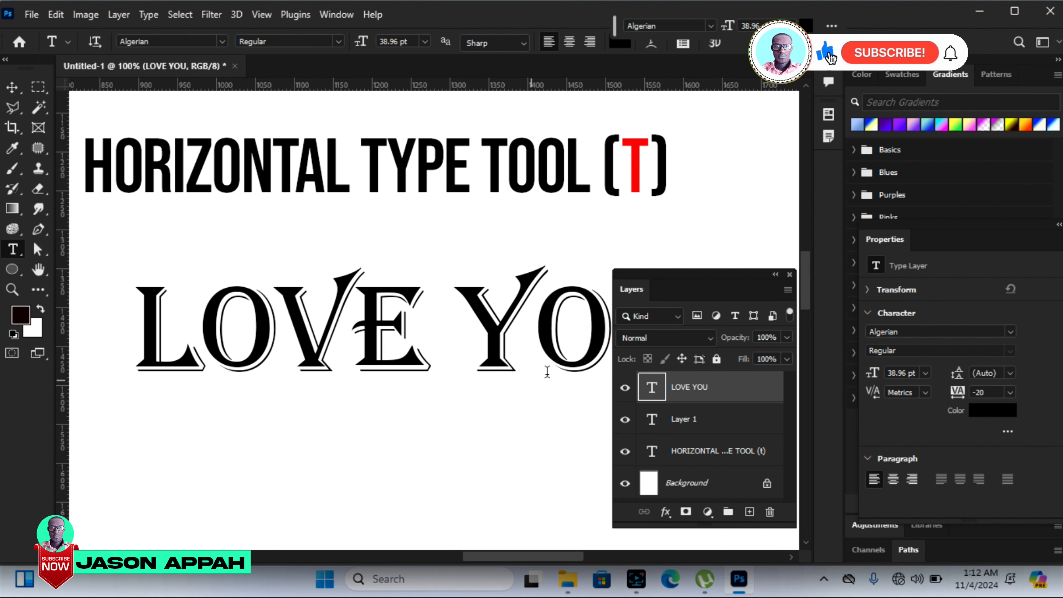
click(775, 275)
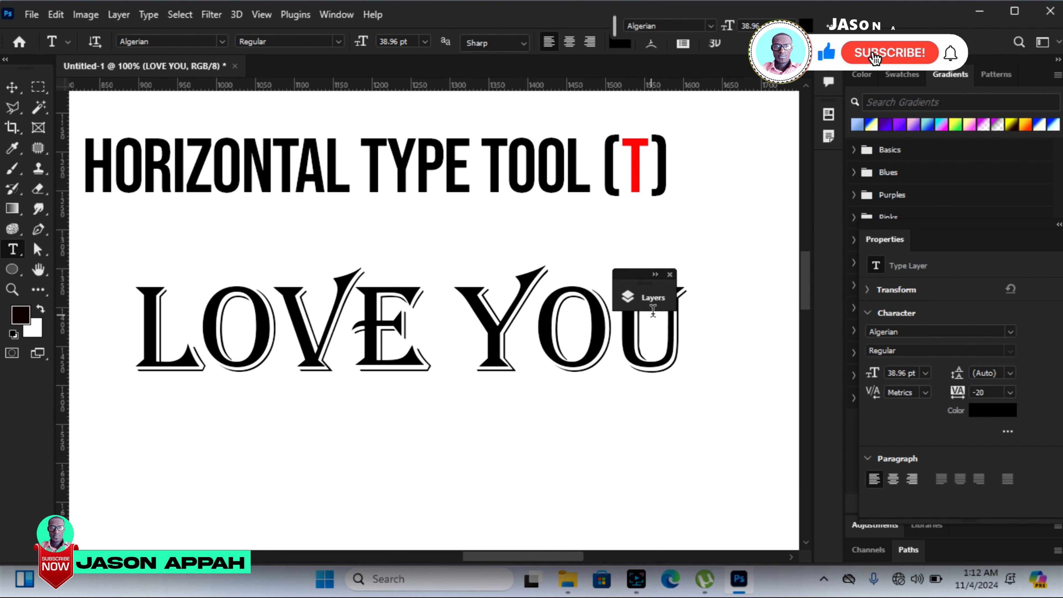
click(670, 275)
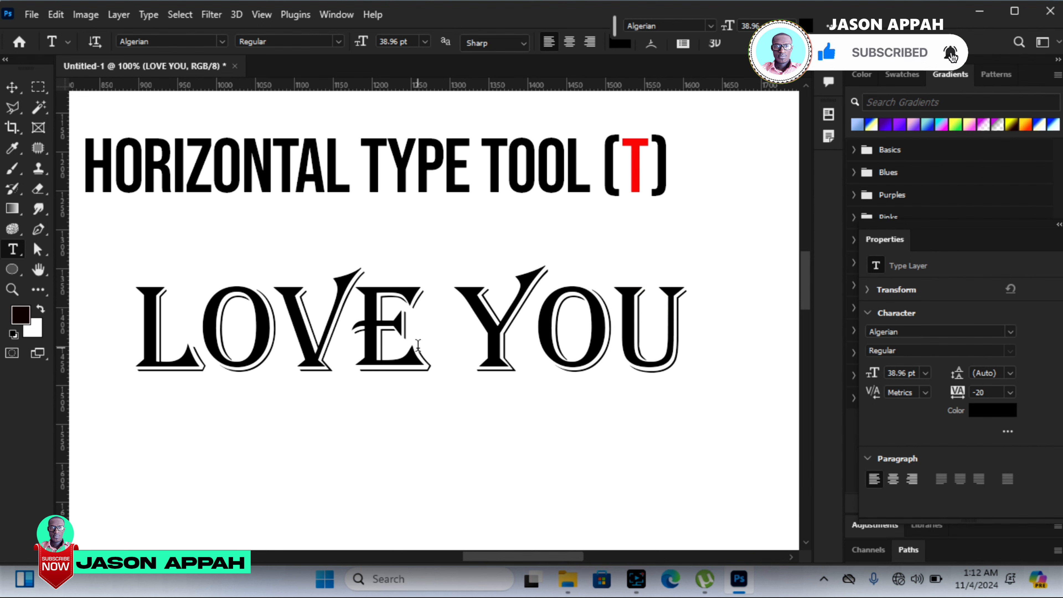
drag(412, 331, 144, 329)
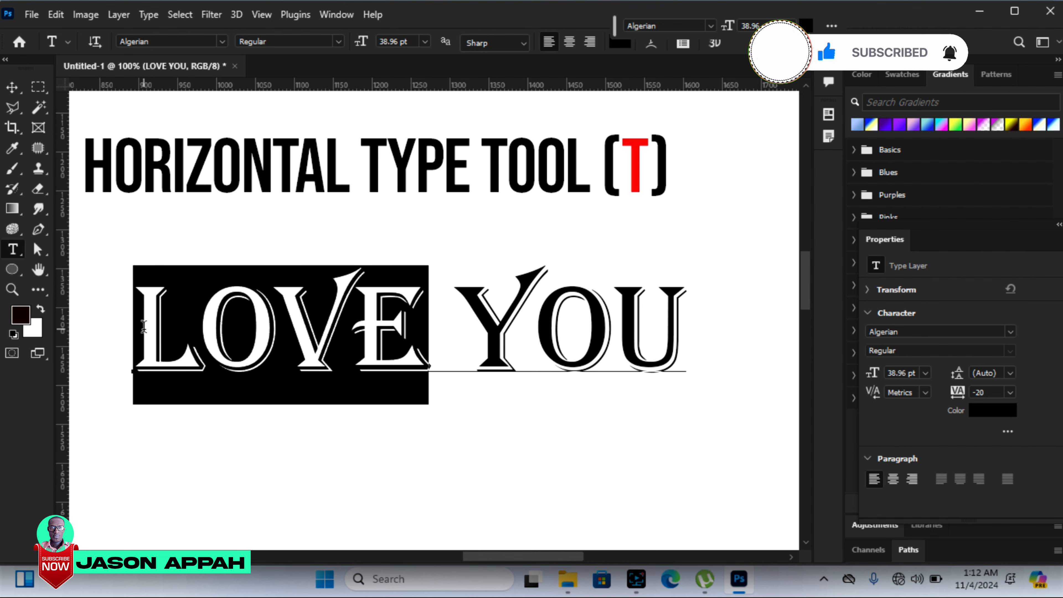
click(222, 42)
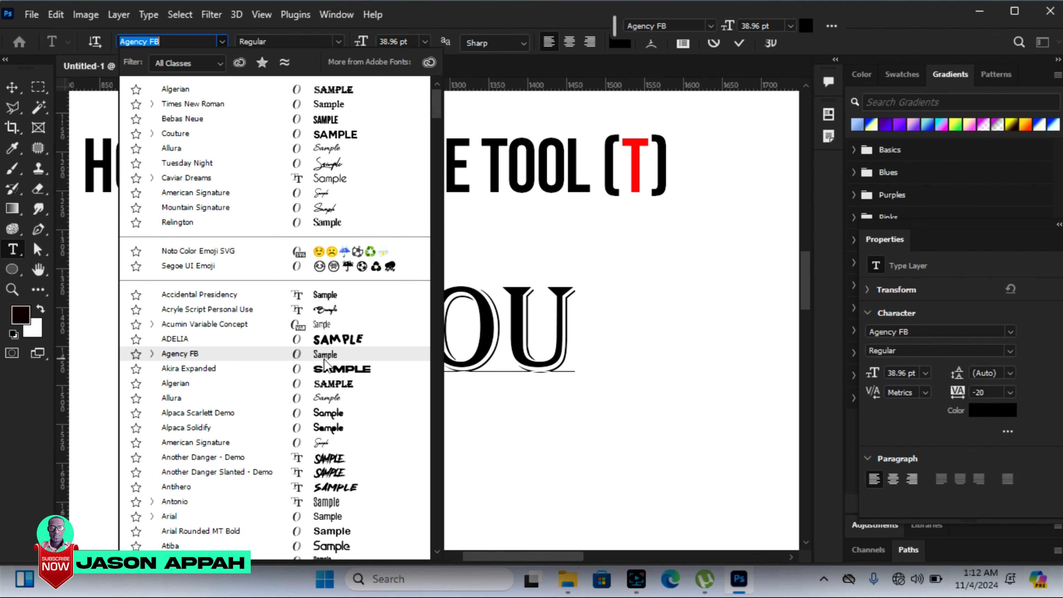
click(331, 339)
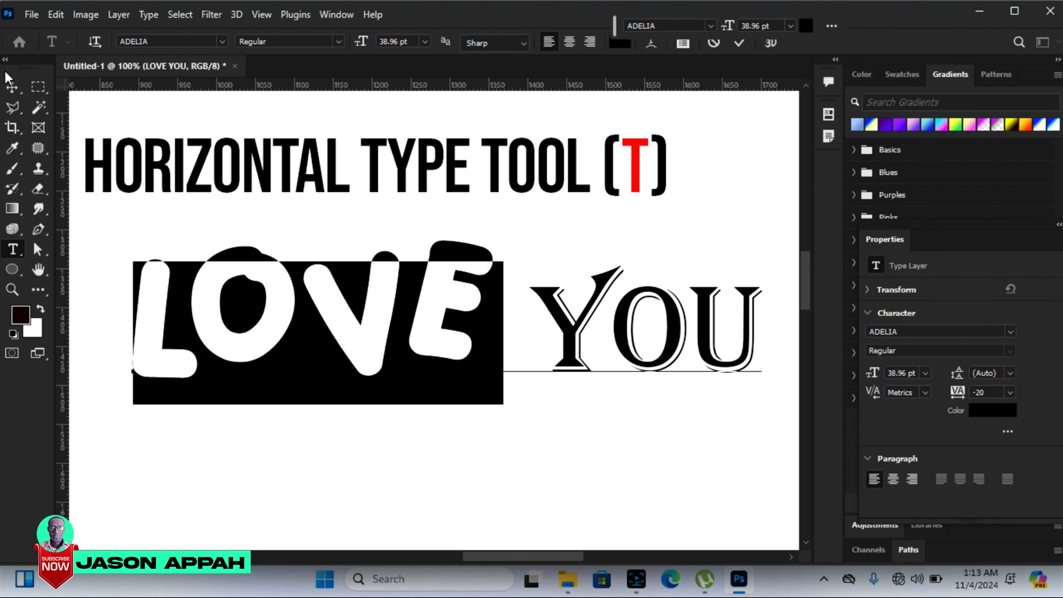
click(11, 86)
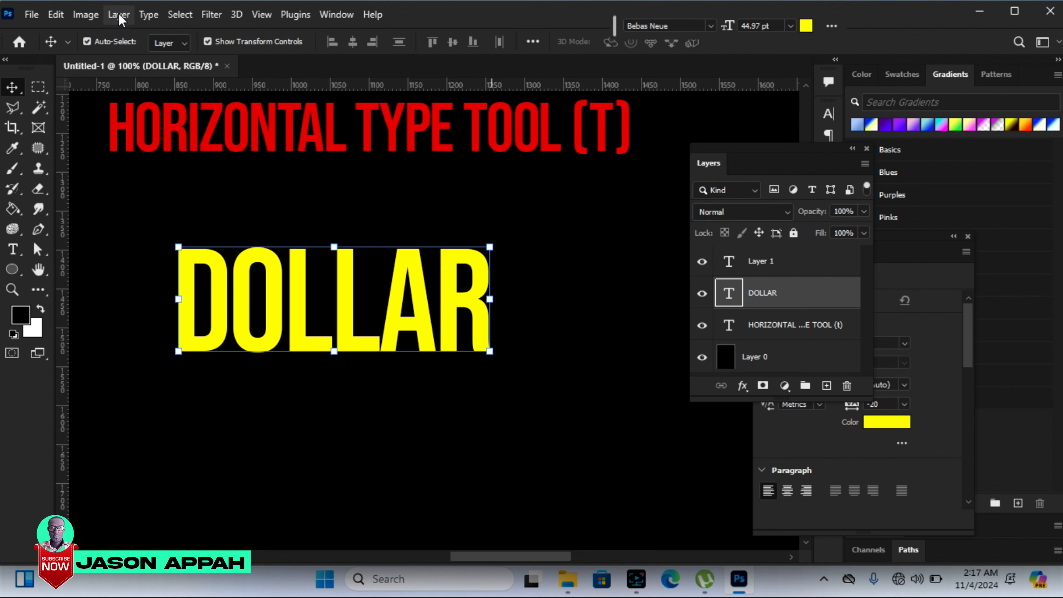
Step: Display the Glyphs panel for the DOLLAR text and switch the font to Arial there
click(149, 15)
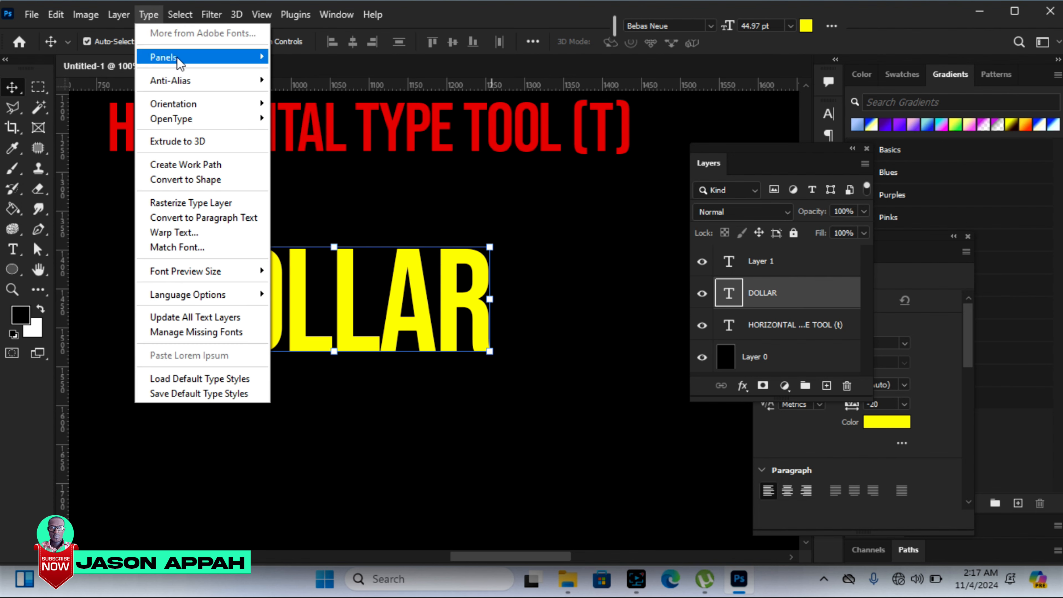
mouse_move(178, 59)
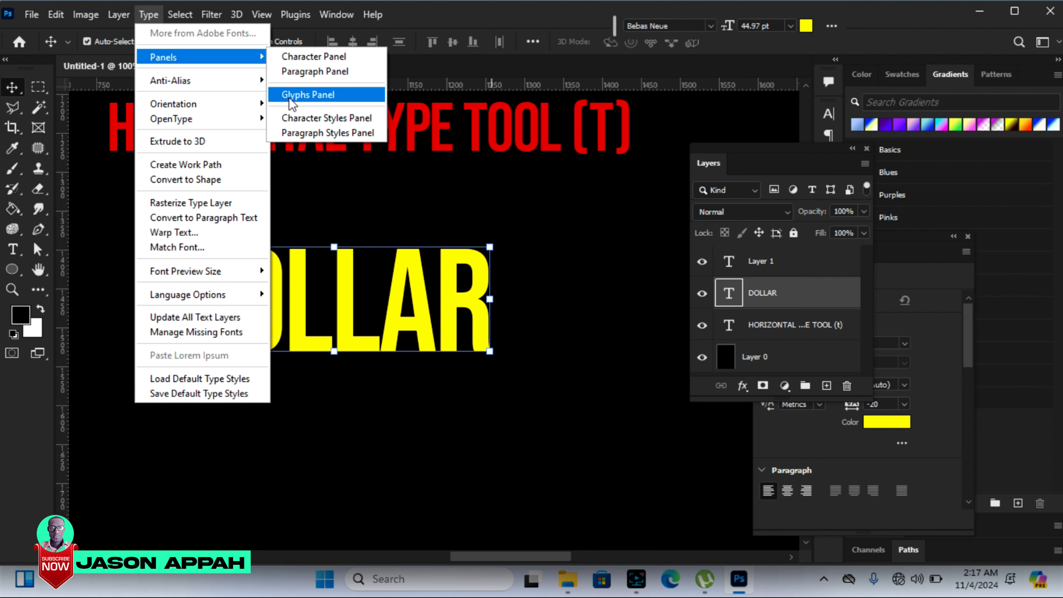
click(318, 96)
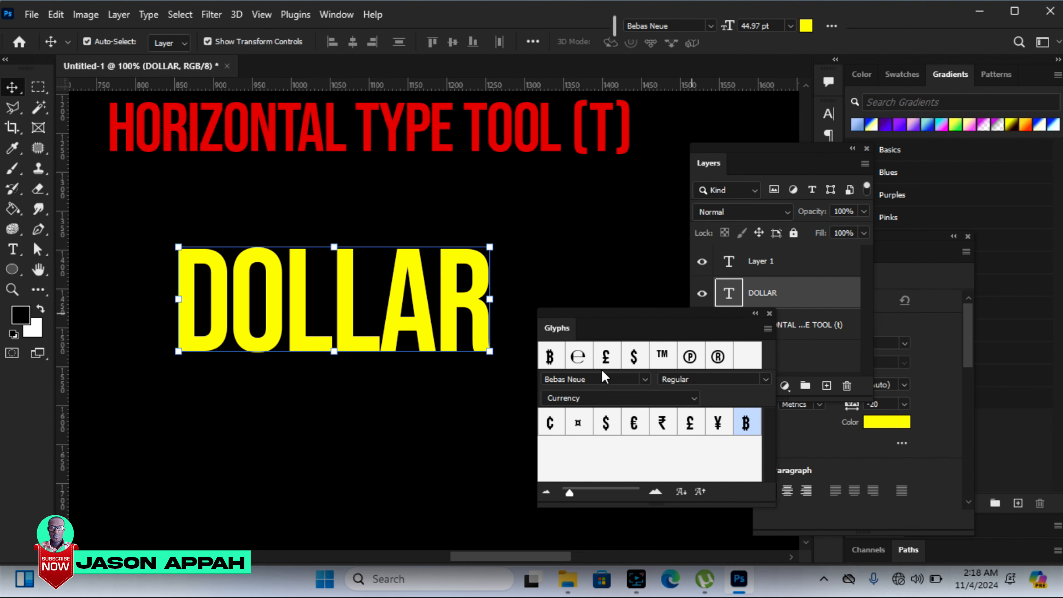
click(643, 379)
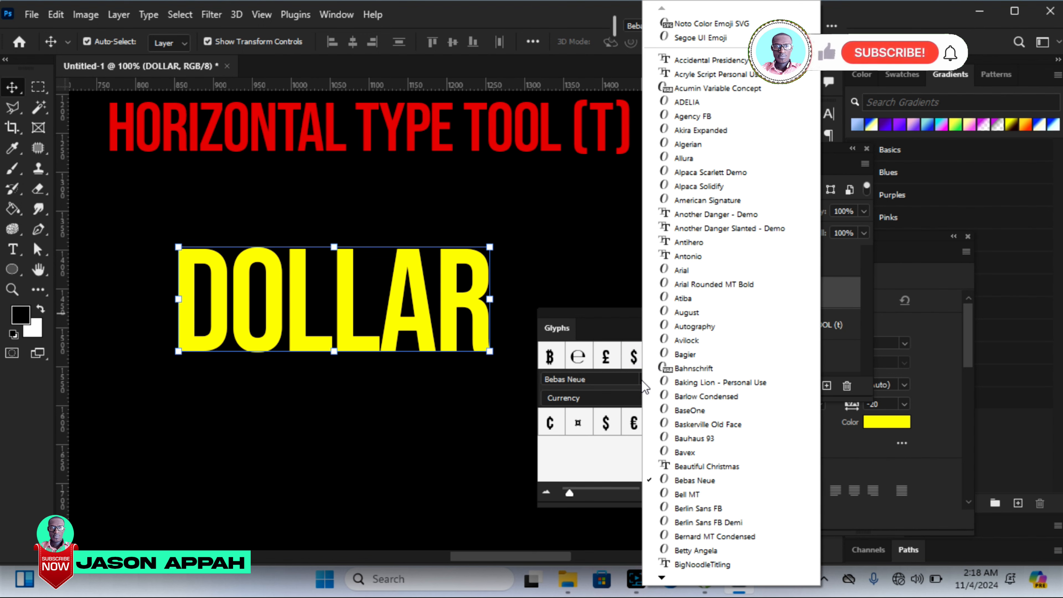
click(691, 270)
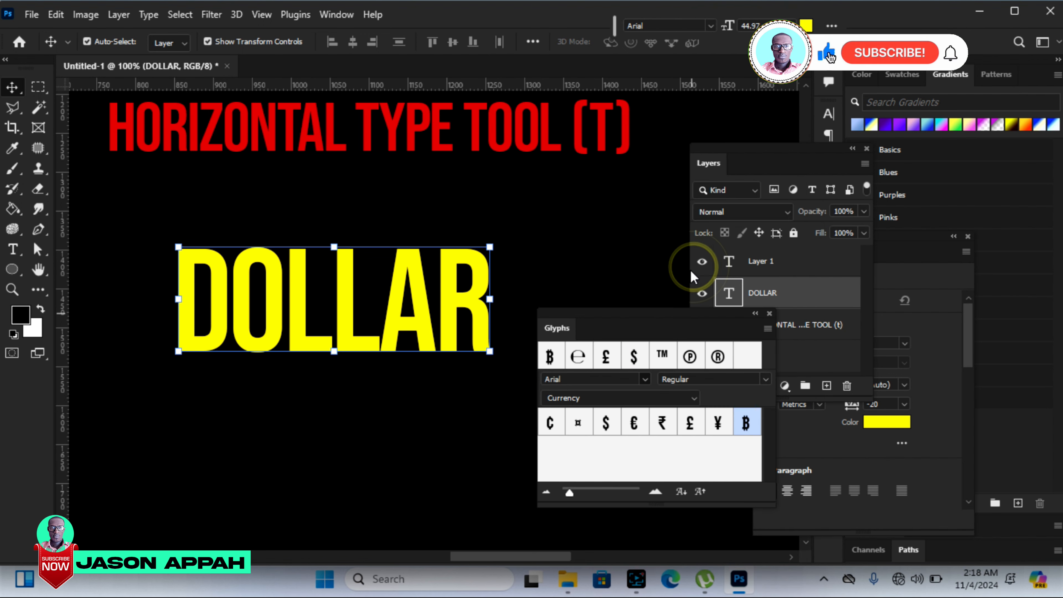
Step: Move the DOLLAR text and the Glyphs panel apart, scale the text to 77.97% just below the title, and commit the transform
drag(652, 318, 504, 327)
drag(348, 281, 264, 239)
drag(97, 197, 235, 223)
drag(412, 259, 245, 192)
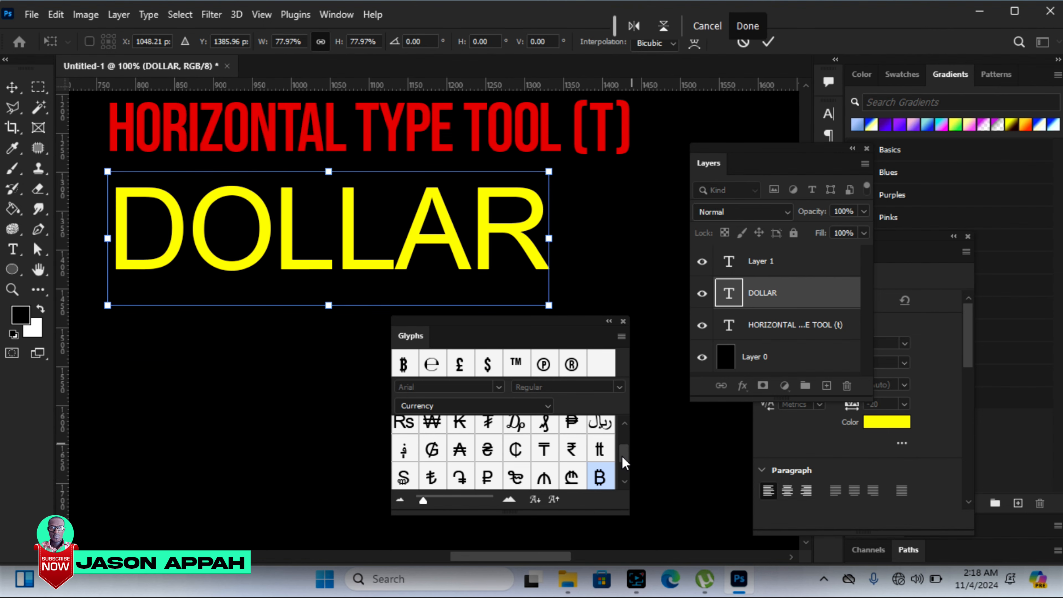
drag(624, 457, 629, 434)
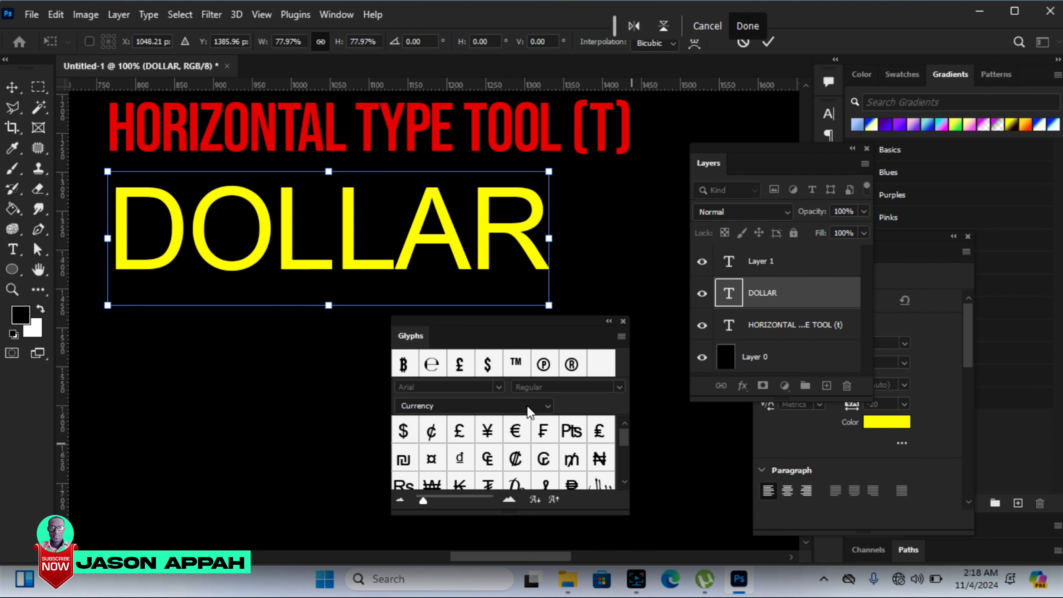
click(769, 44)
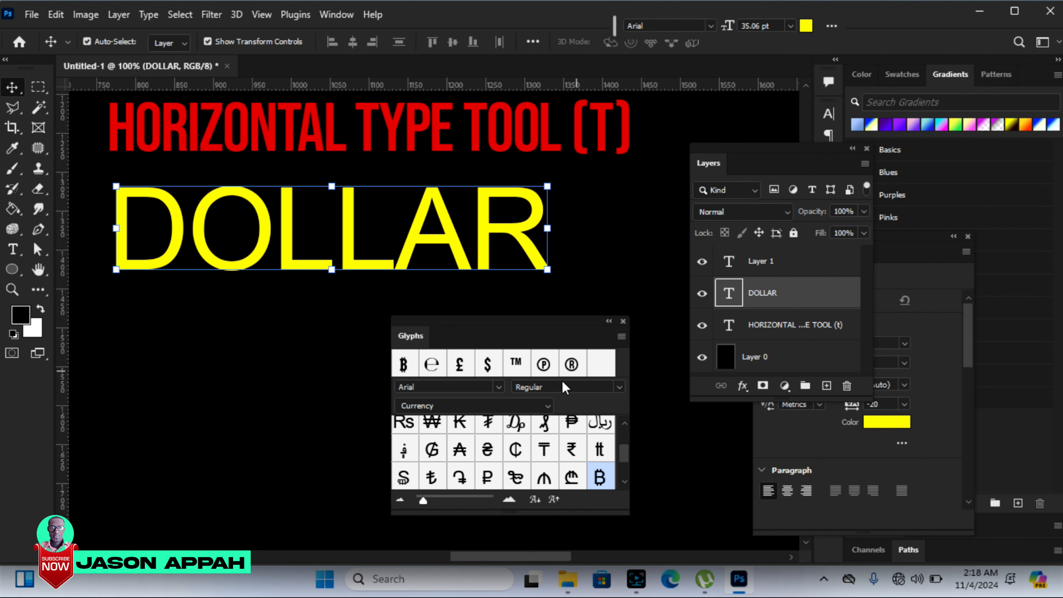
Step: Browse the Arial glyphs in the Numbers category and in the Punctuation category
click(542, 406)
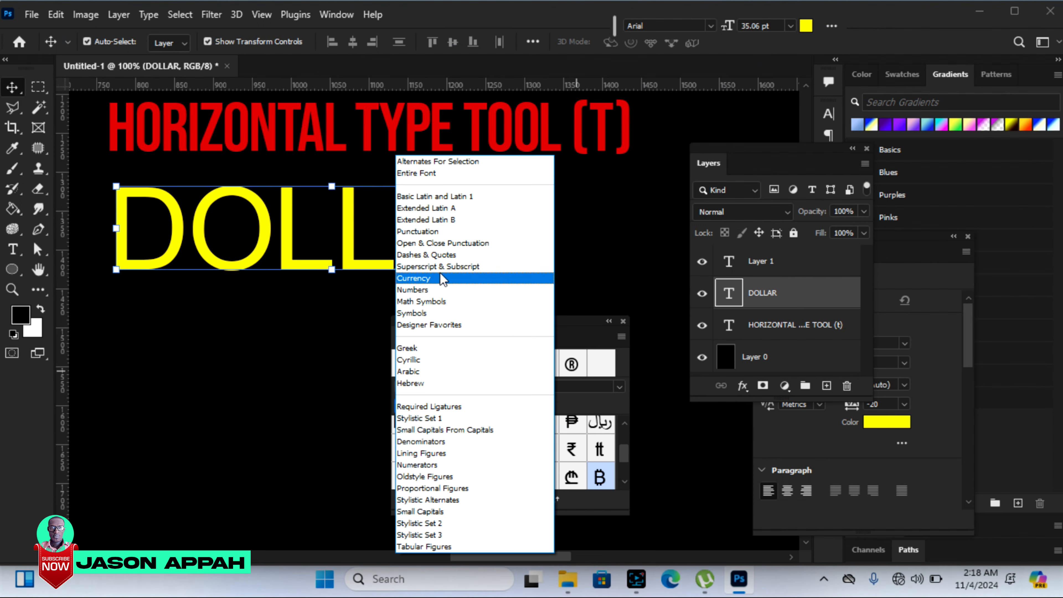
click(433, 290)
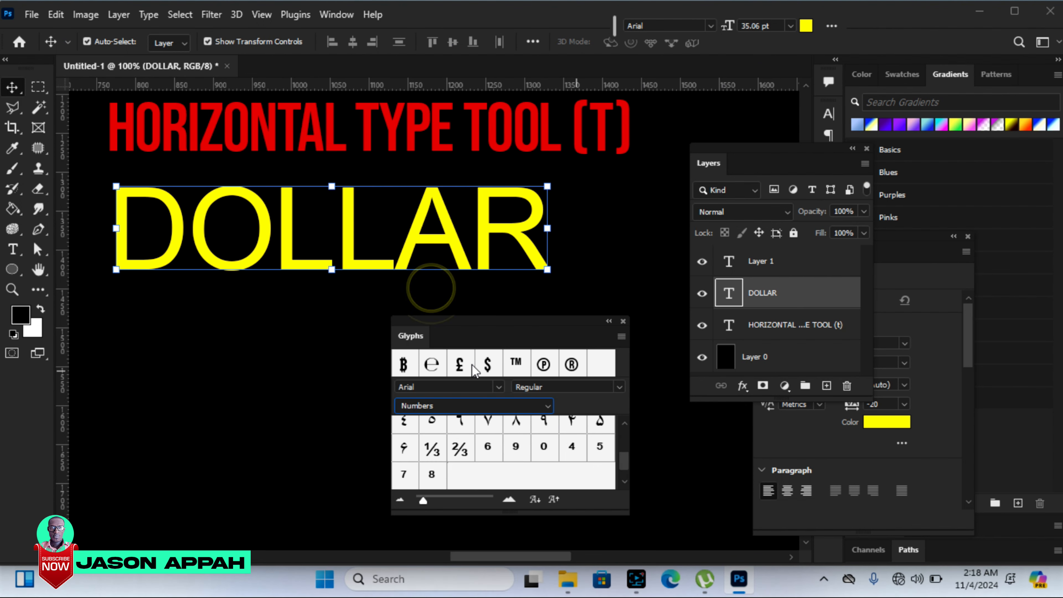
mouse_move(622, 460)
mouse_down()
mouse_move(625, 433)
mouse_move(625, 460)
mouse_up()
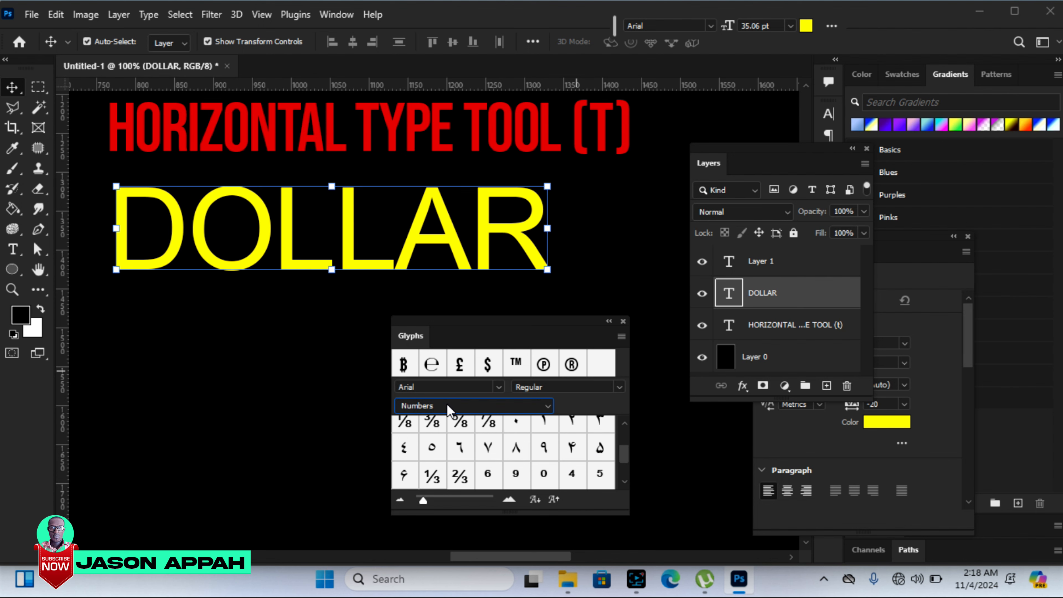
click(548, 408)
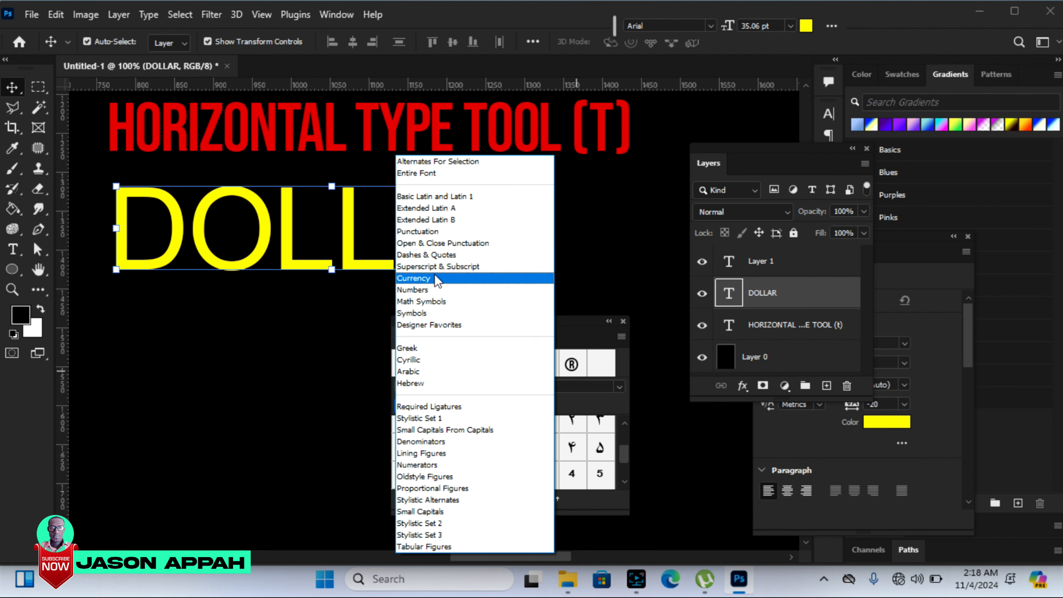
click(422, 231)
scroll(626, 449, up, 3)
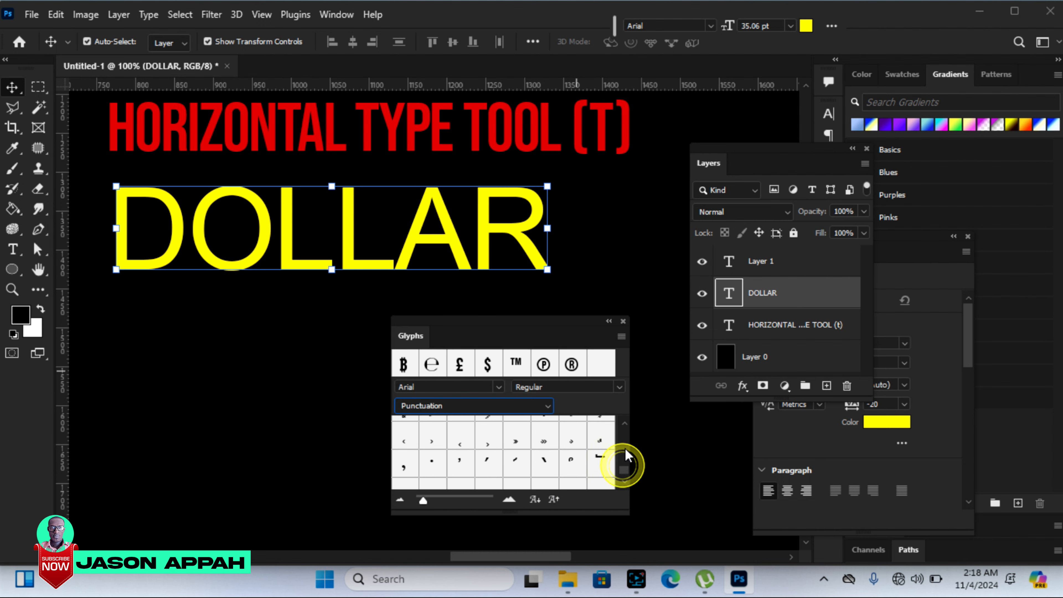
Step: Show the Currency glyphs and append the recently used $, £, ℗ and ® glyphs to the end of the DOLLAR text
click(494, 404)
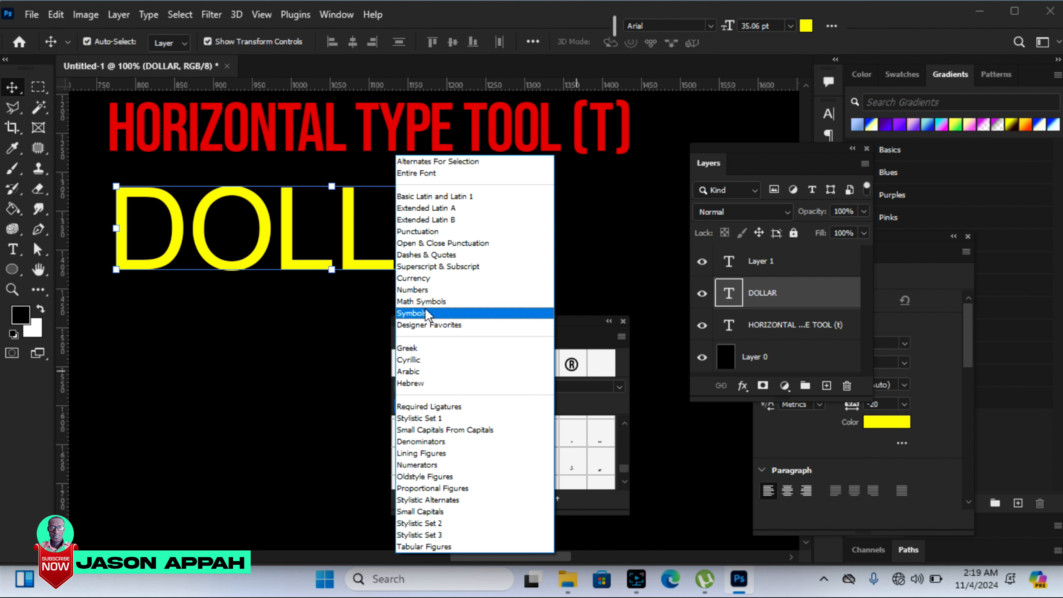
click(419, 278)
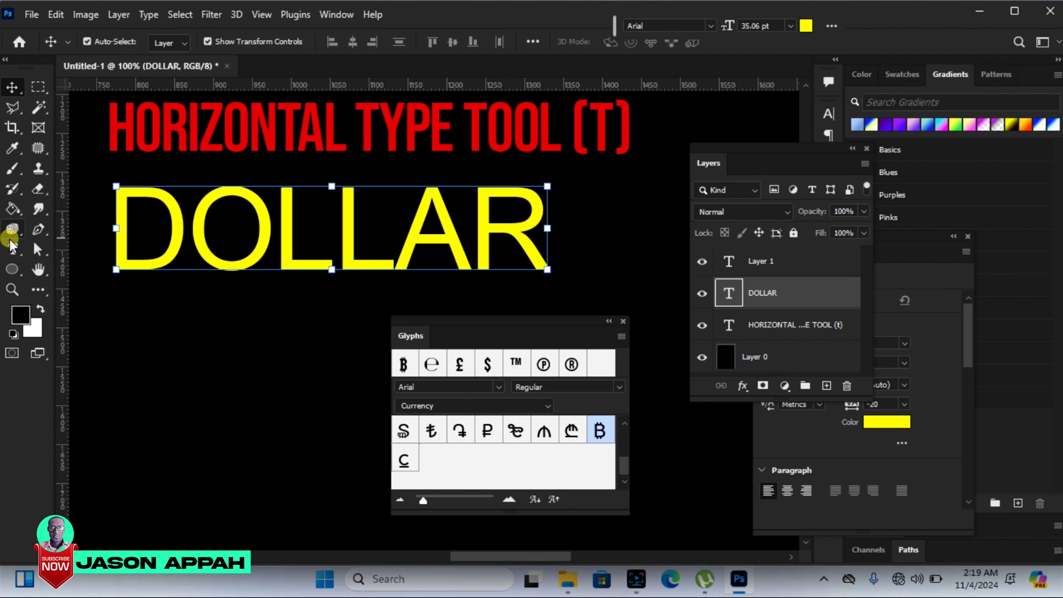
click(12, 229)
click(13, 249)
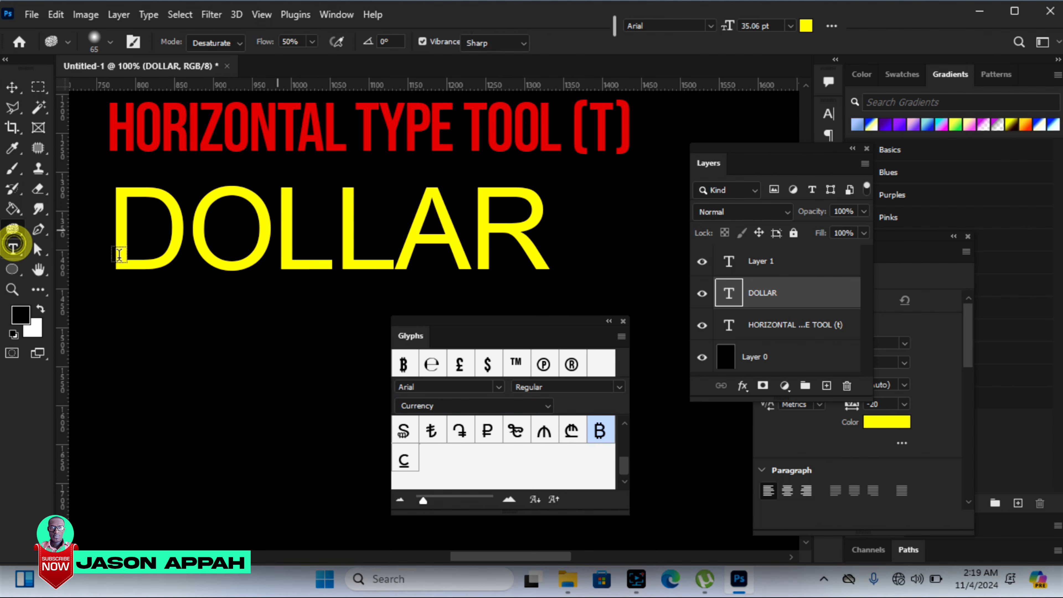
click(540, 231)
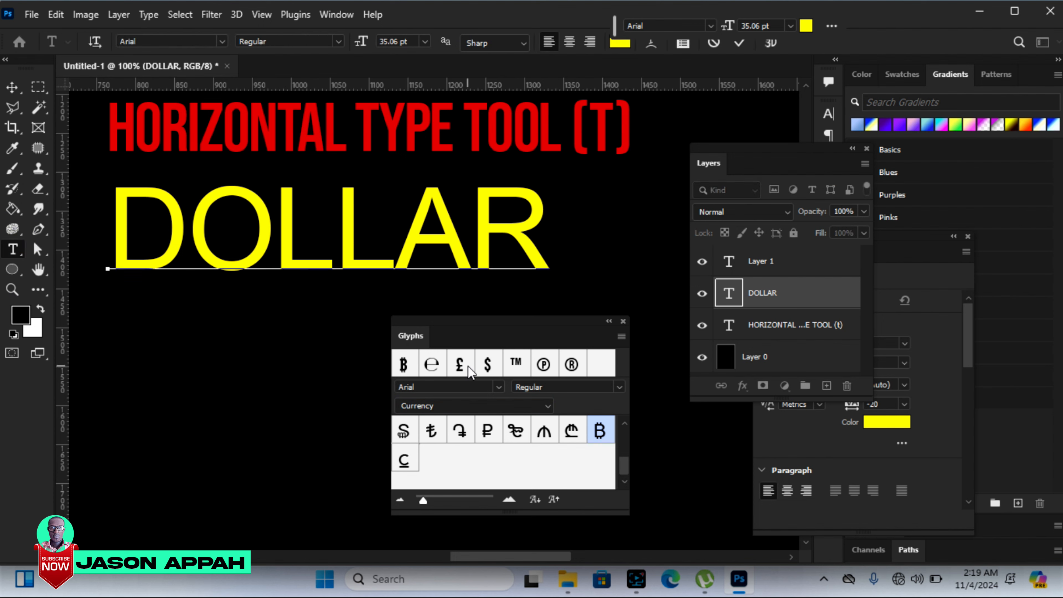
double_click(489, 365)
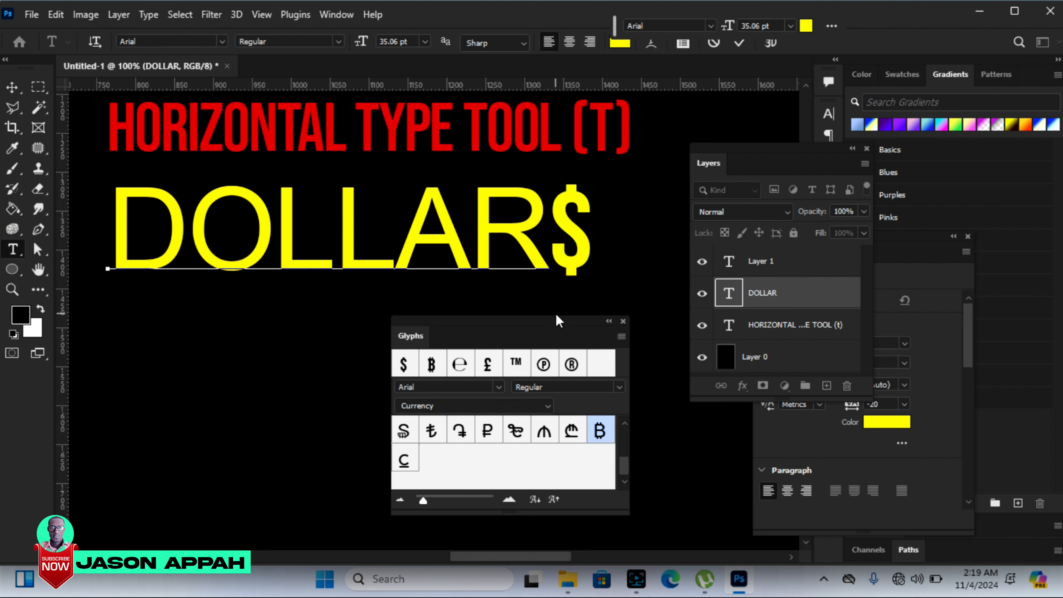
double_click(488, 365)
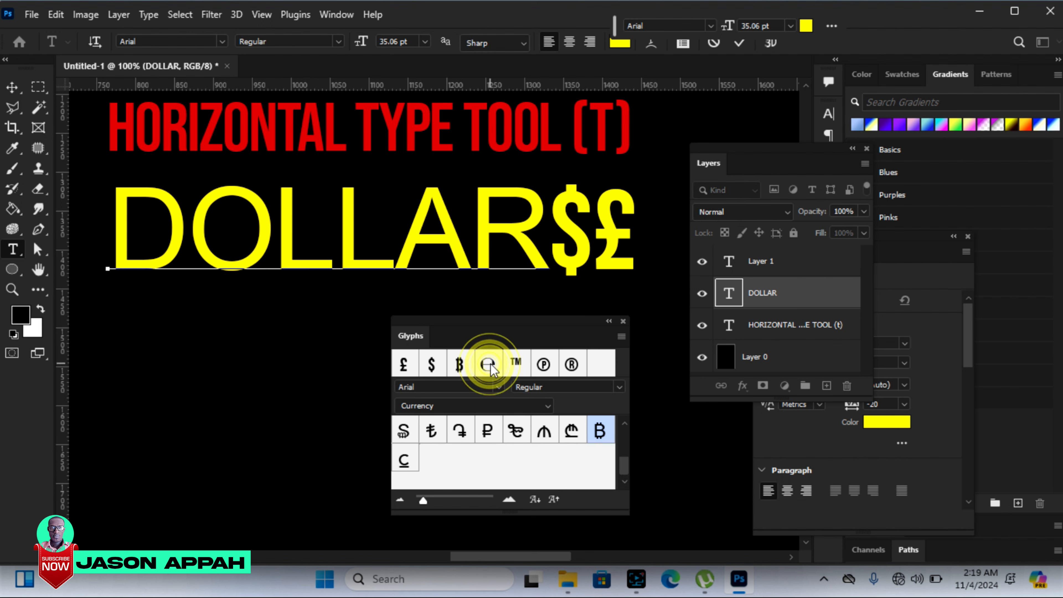
double_click(544, 365)
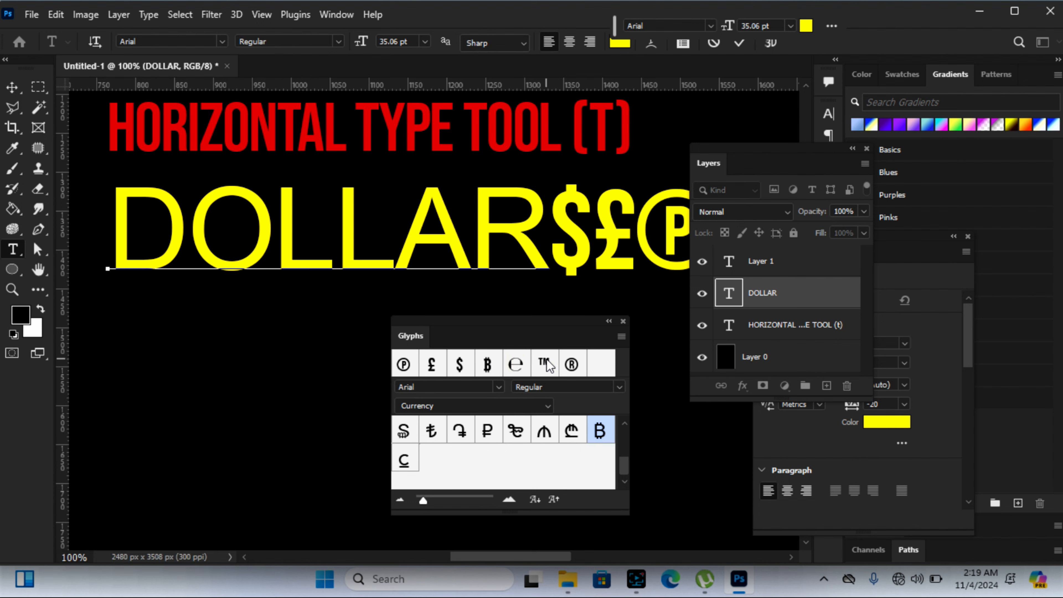
double_click(572, 364)
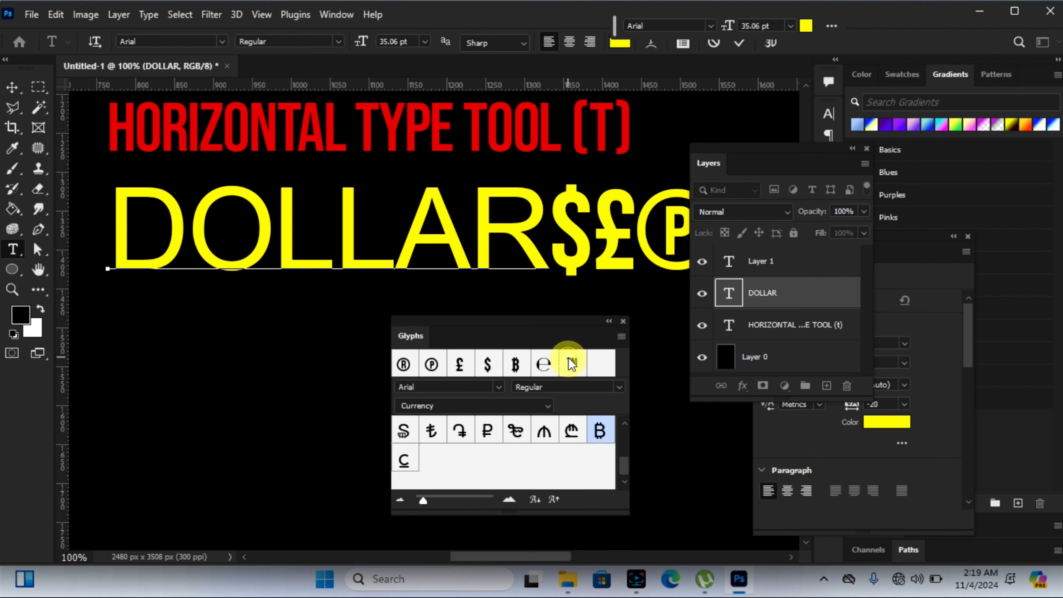
Step: Scale the DOLLAR$£℗® text to 62.91%, place it below the title, and commit the transform
click(12, 87)
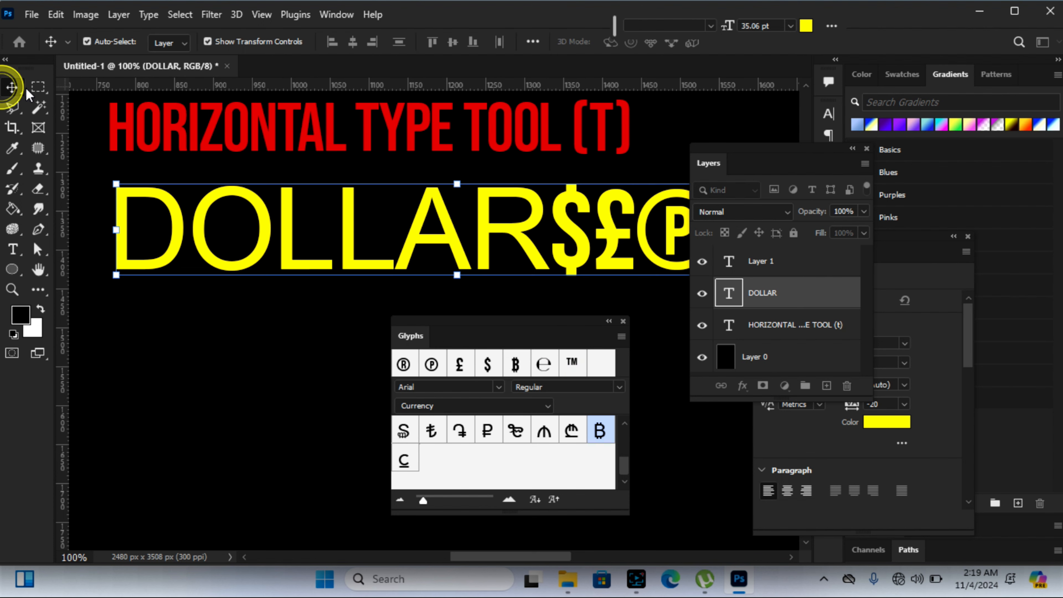
drag(117, 175, 349, 220)
drag(569, 264, 341, 247)
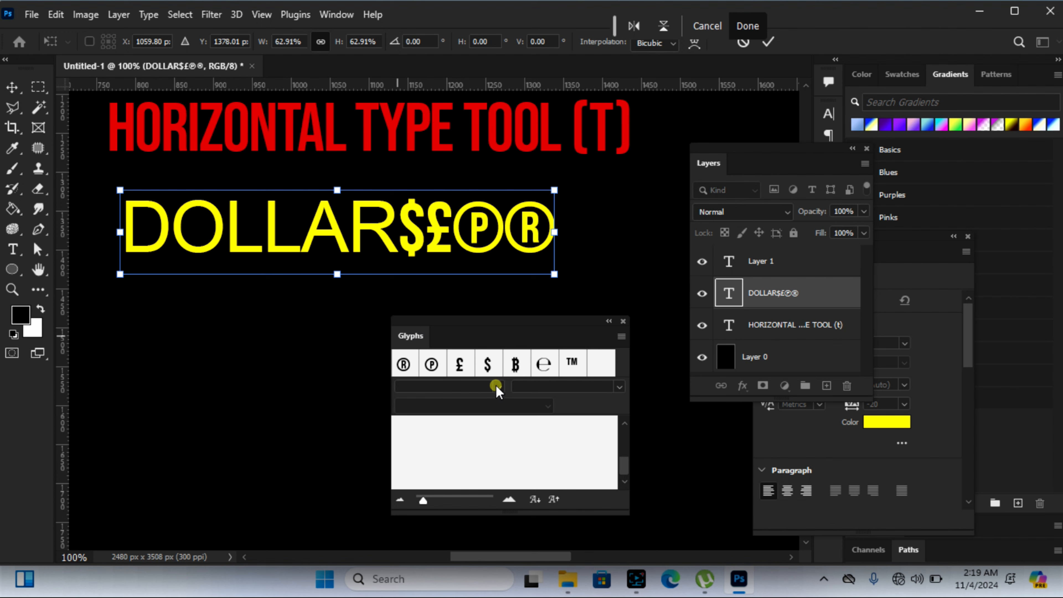
click(768, 42)
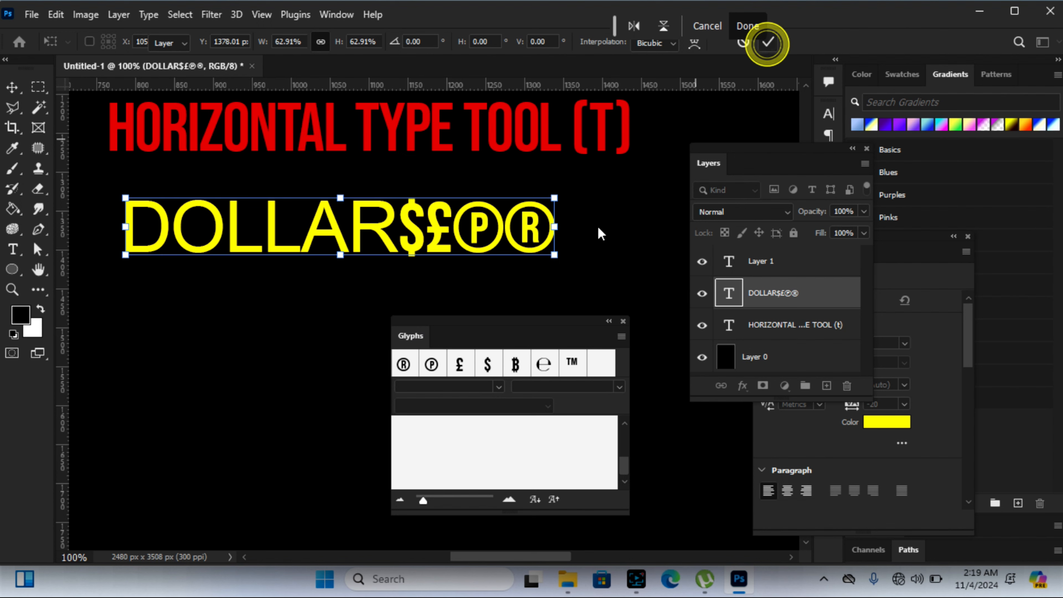
Step: Deselect the DOLLAR$£℗® text and browse the Arial glyphs in the Currency category
click(497, 387)
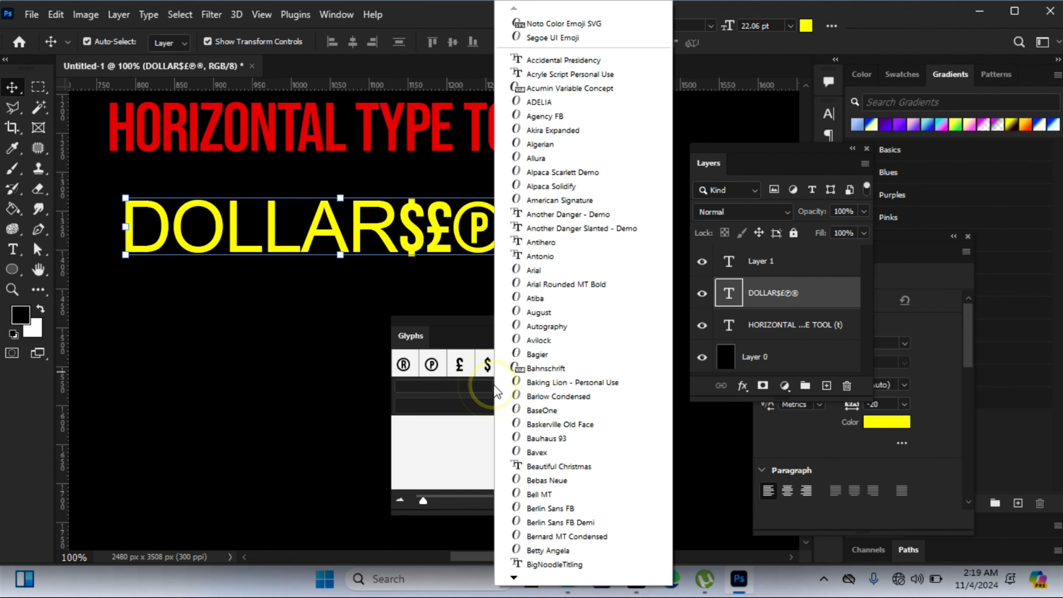
click(453, 332)
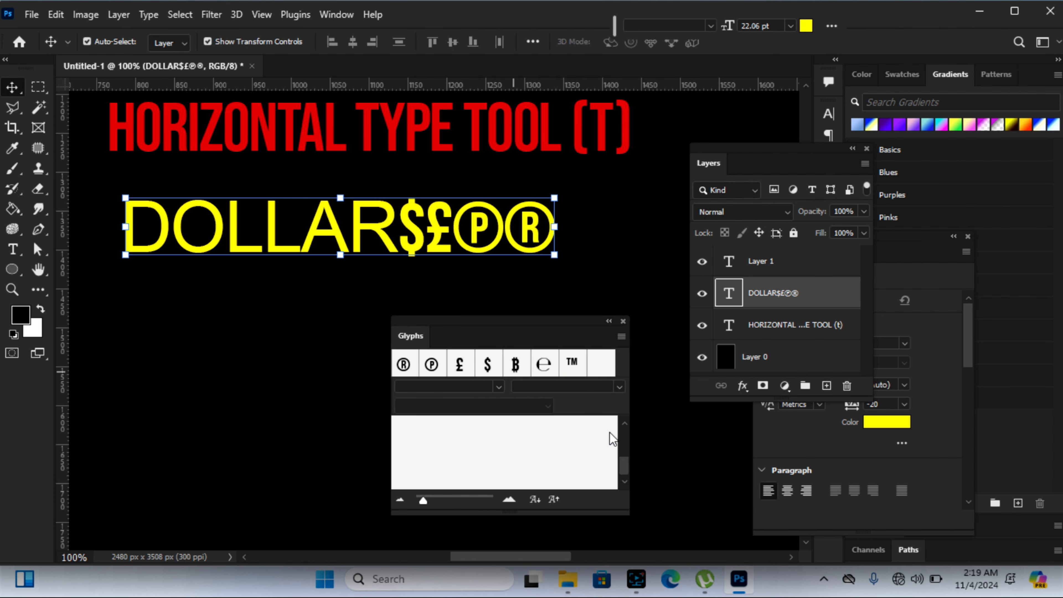
drag(626, 464, 625, 447)
click(275, 299)
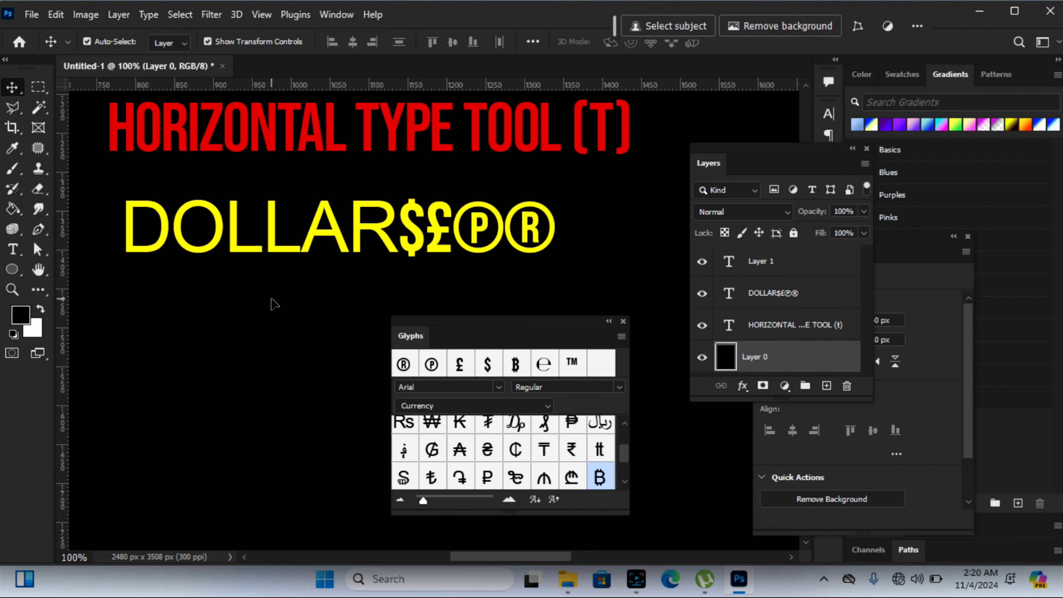
drag(624, 452, 619, 440)
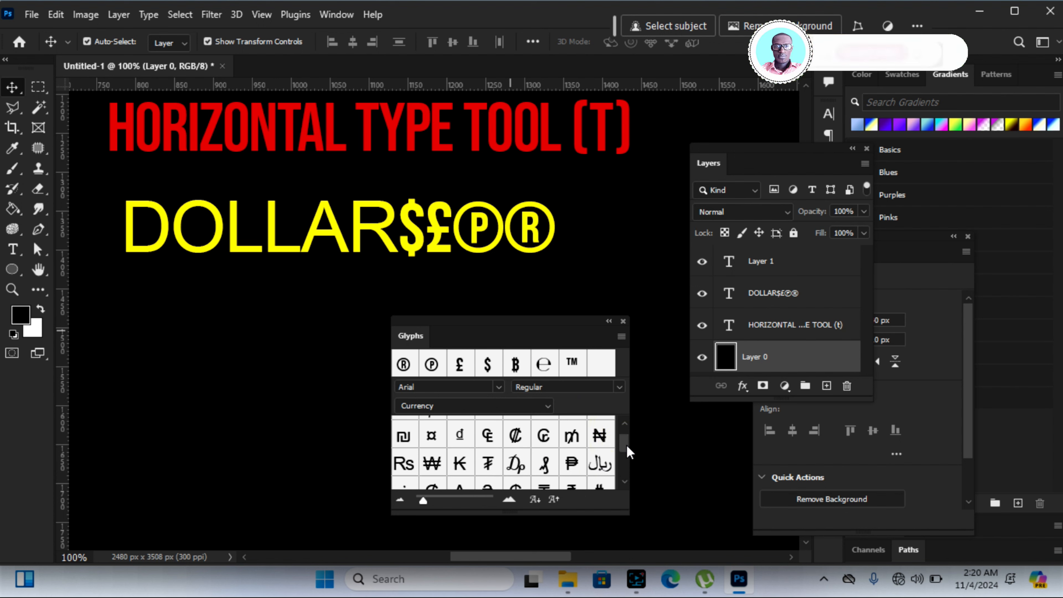
mouse_move(627, 440)
mouse_down()
mouse_move(626, 462)
mouse_move(624, 422)
mouse_up()
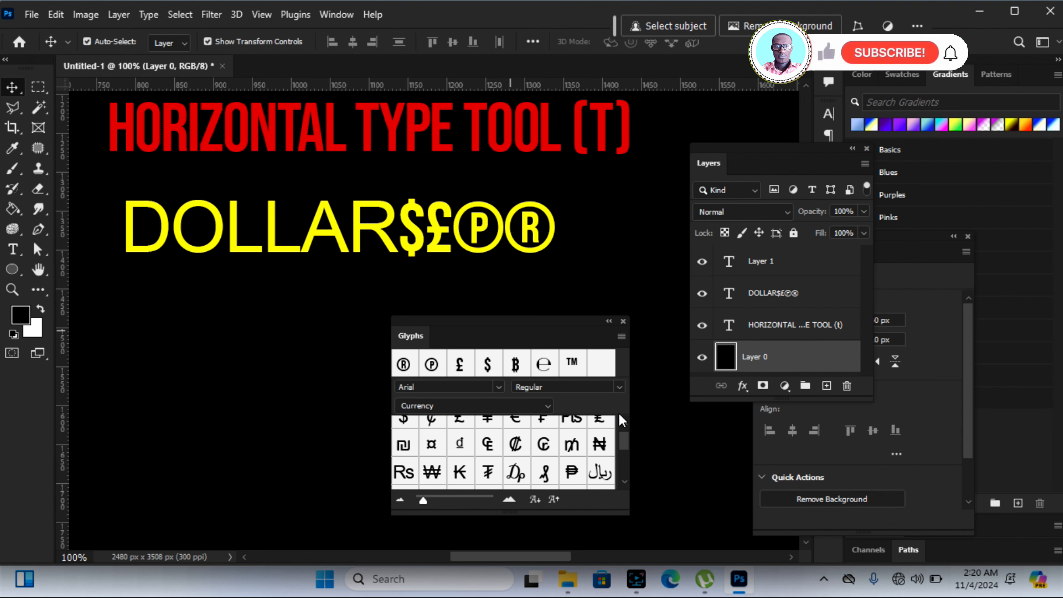